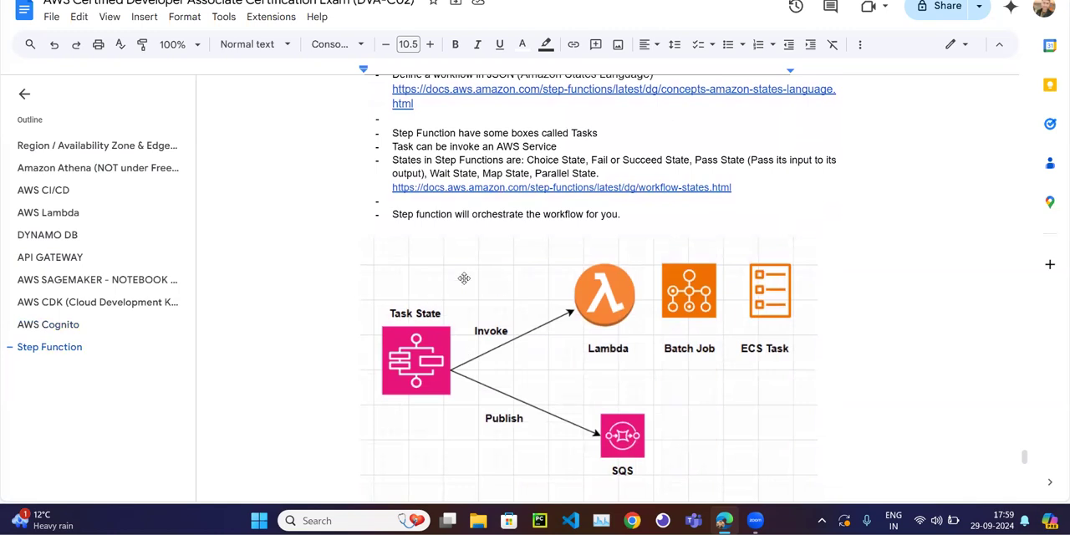
Review the Step Function notes on the sample Lambda invocation, error handling, and the Retry and Catch definitions.
scroll(464, 279, "down", 5)
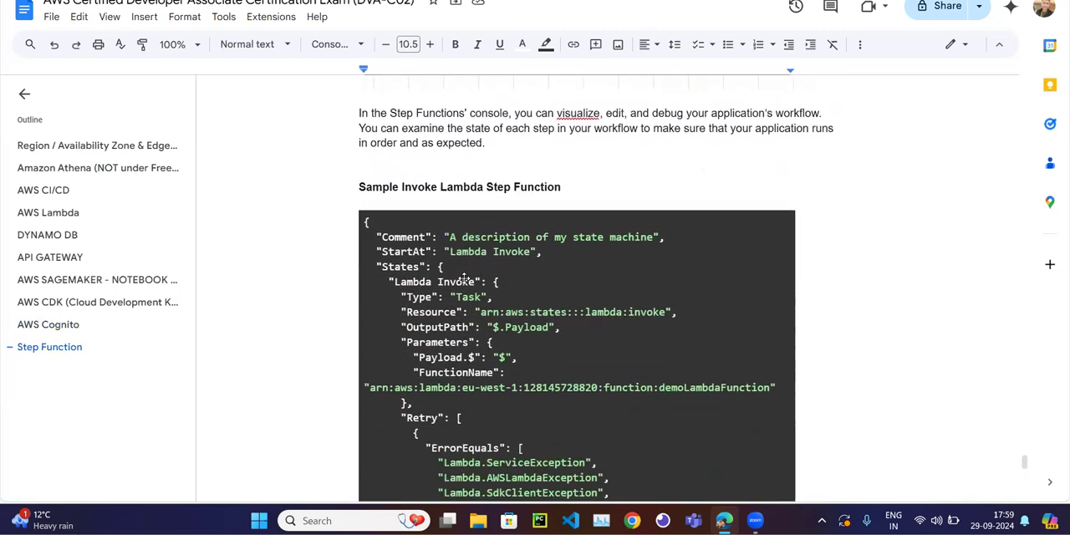
scroll(513, 204, "down", 10)
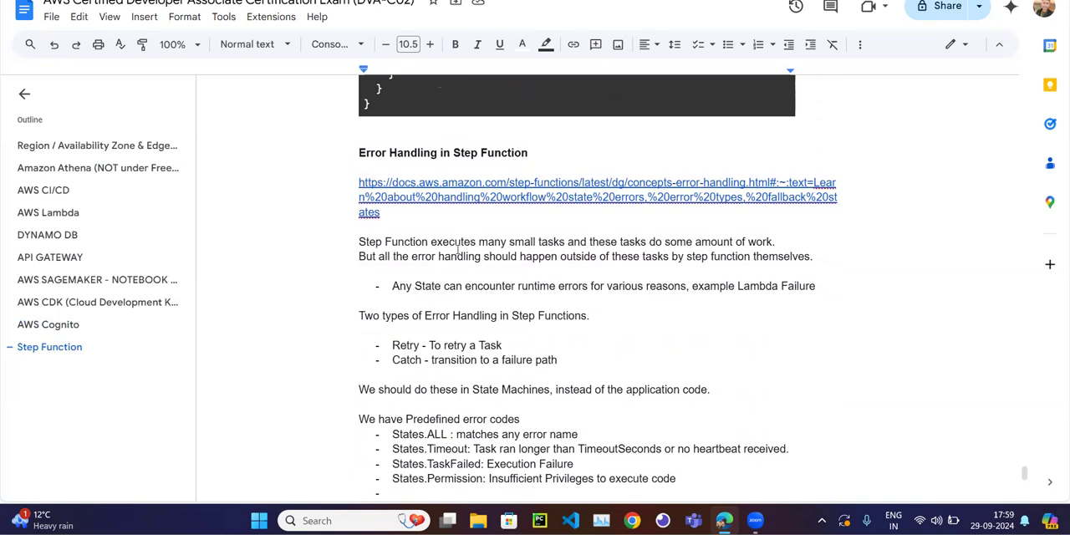
scroll(441, 291, "down", 10)
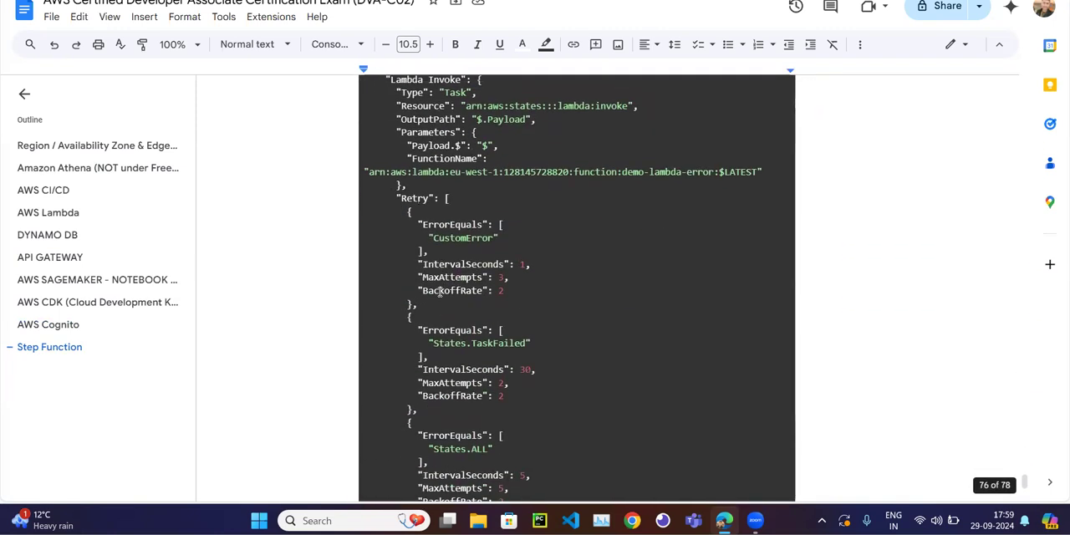
scroll(440, 297, "up", 8)
scroll(440, 291, "up", 2)
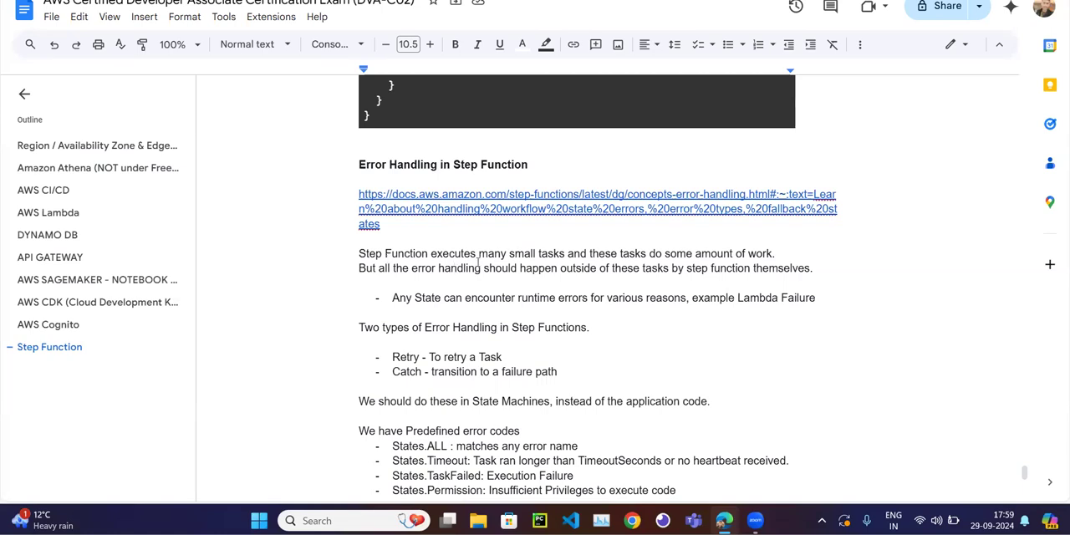
key("ctrl+Tab")
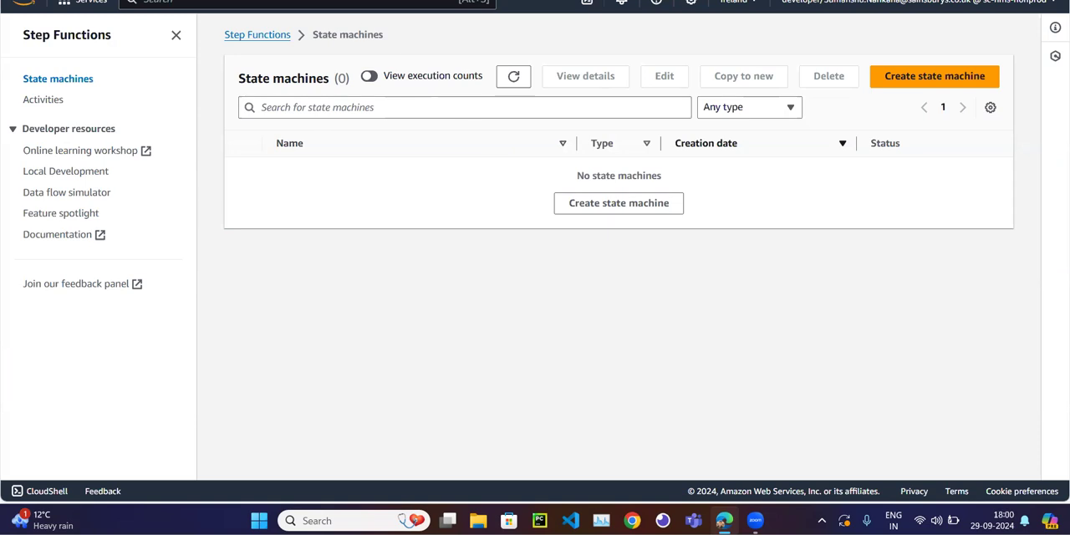
left_click(418, 1)
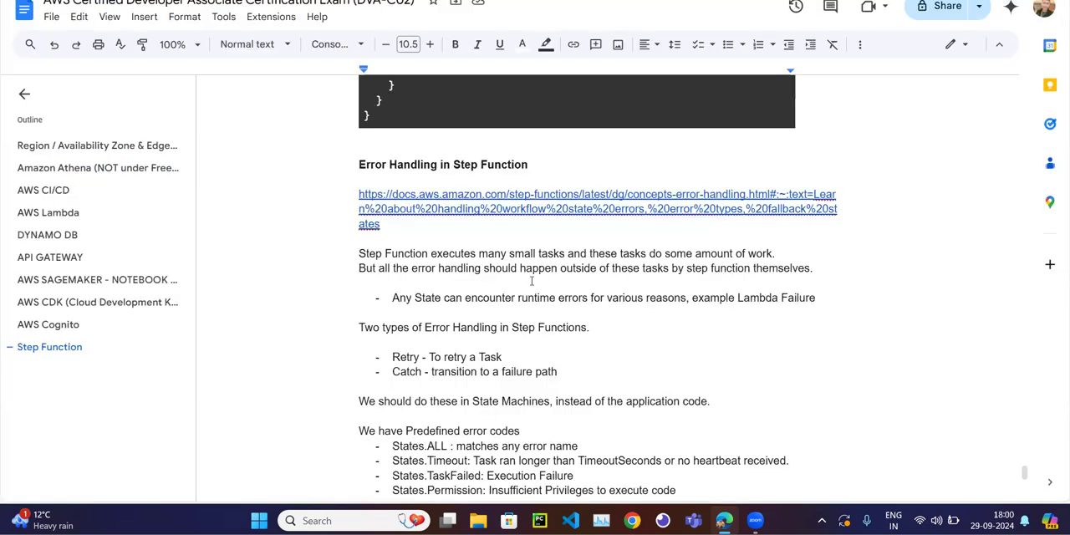
left_click(335, 1)
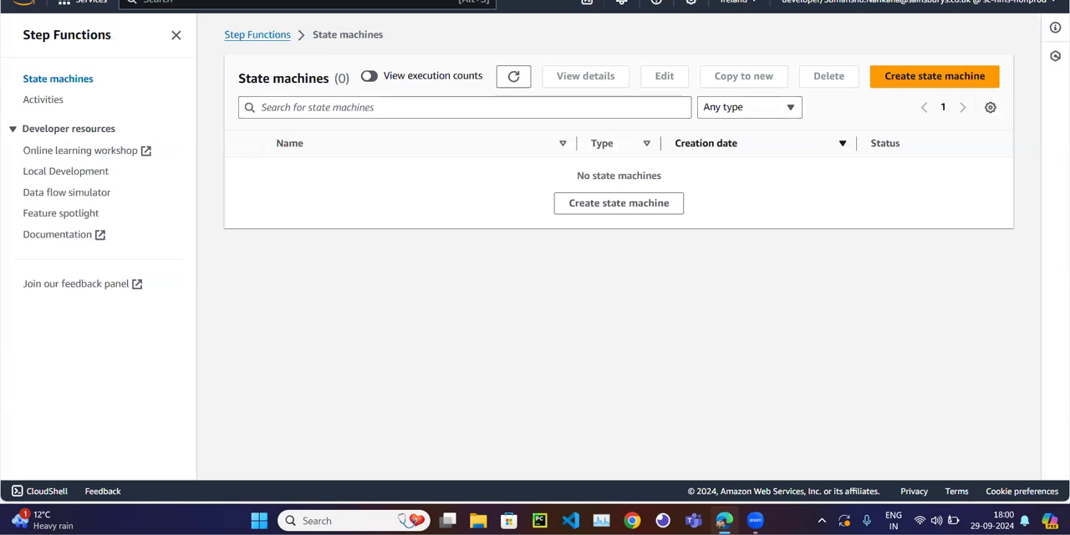
left_click(418, 1)
left_click(351, 1)
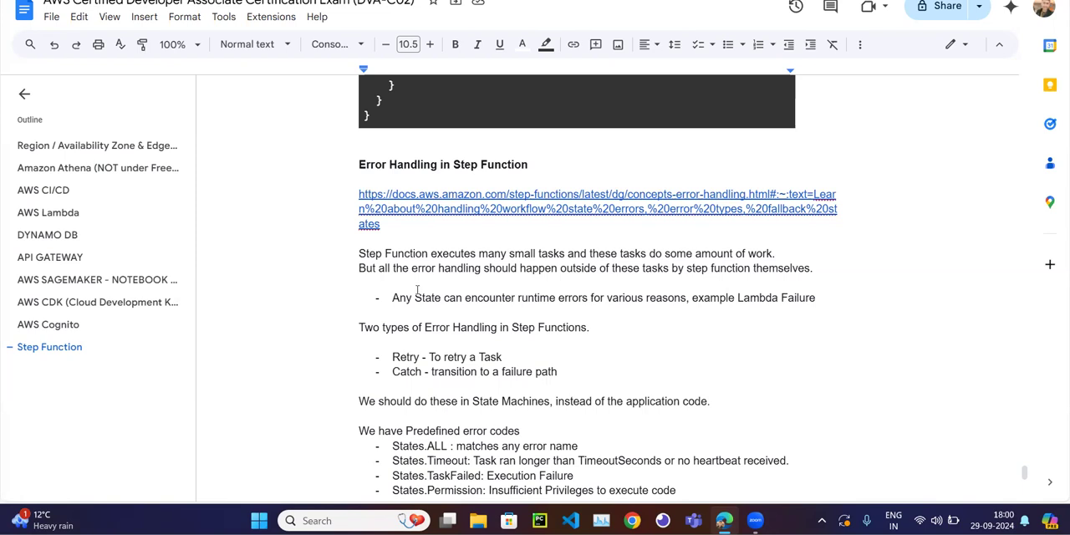
scroll(417, 292, "up", 4)
scroll(416, 291, "up", 8)
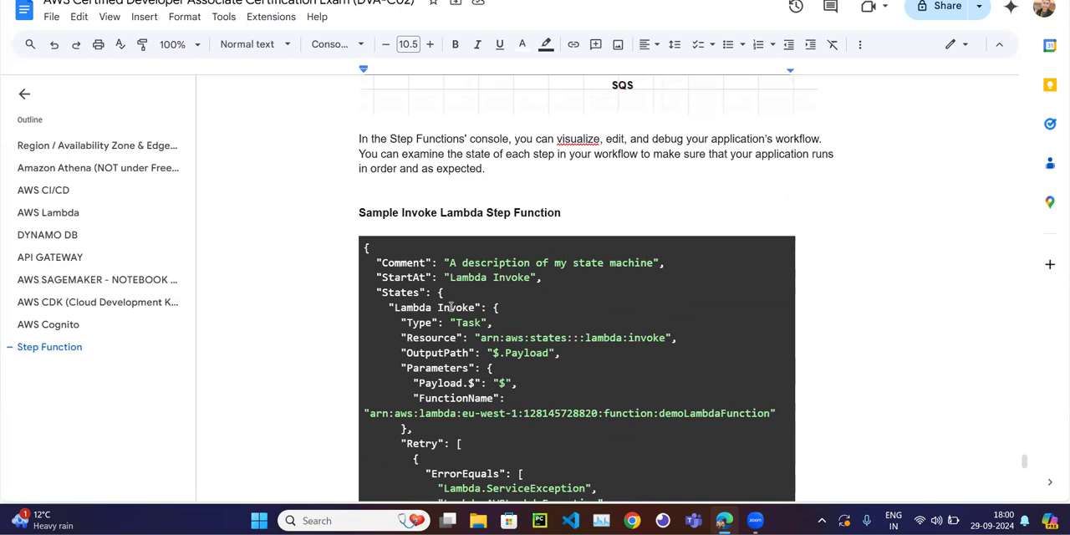
scroll(452, 306, "up", 1)
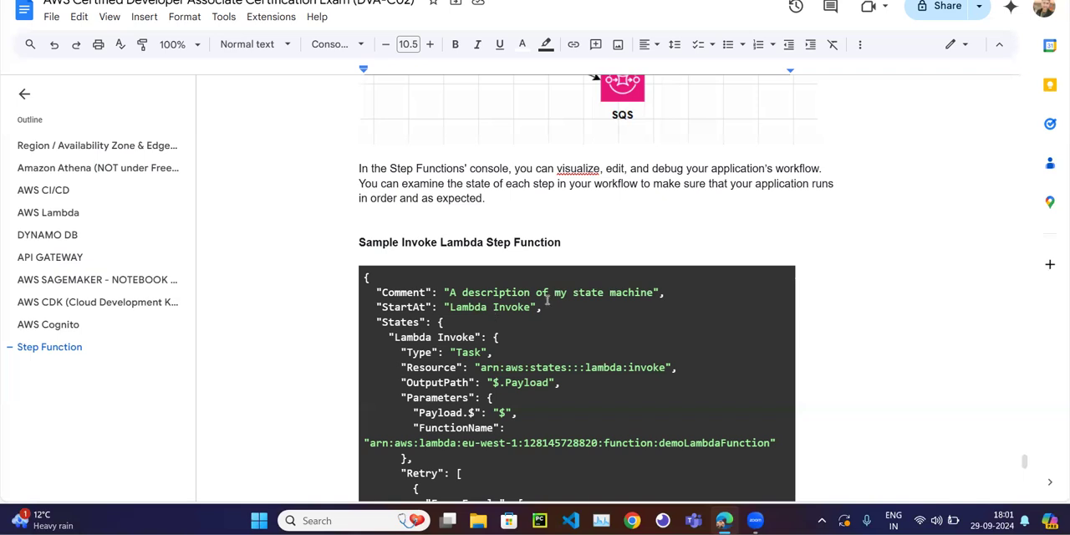
scroll(476, 281, "down", 15)
scroll(475, 280, "down", 3)
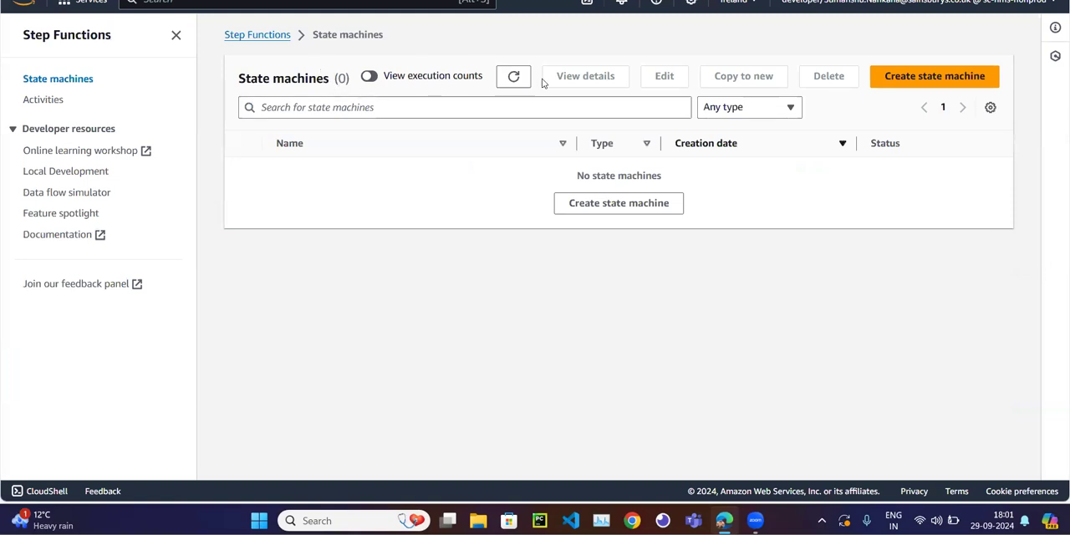
Create a state machine from the Blank template and add a Lambda Invoke action to its workflow.
left_click(903, 89)
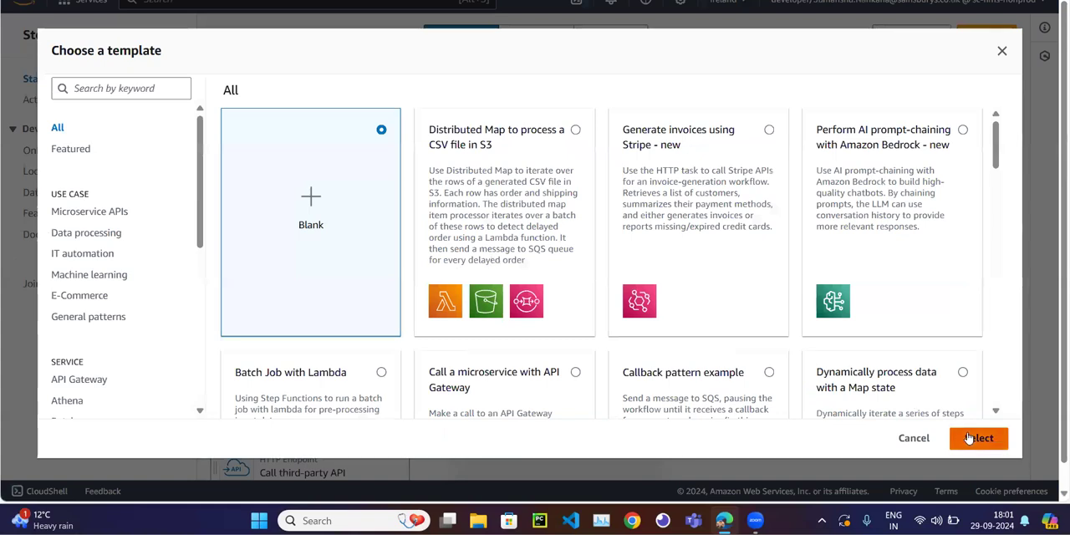
left_click(969, 437)
left_click_drag(341, 225, 590, 295)
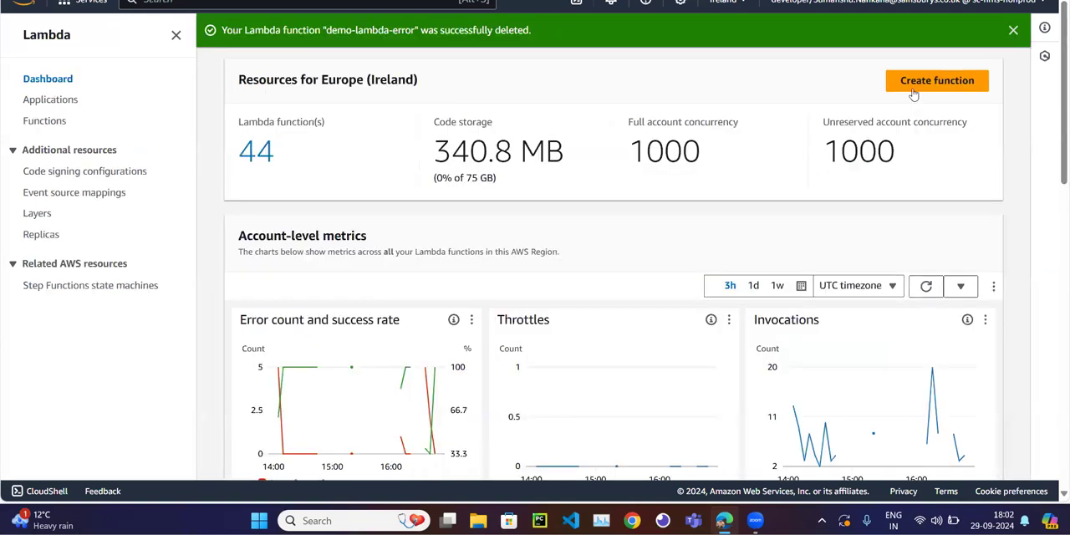
Start a new Lambda function named demoErrorLambda with the Python 3.12 runtime.
left_click(938, 80)
left_click(294, 282)
type("demoErrorLambda")
scroll(294, 282, "down", 3)
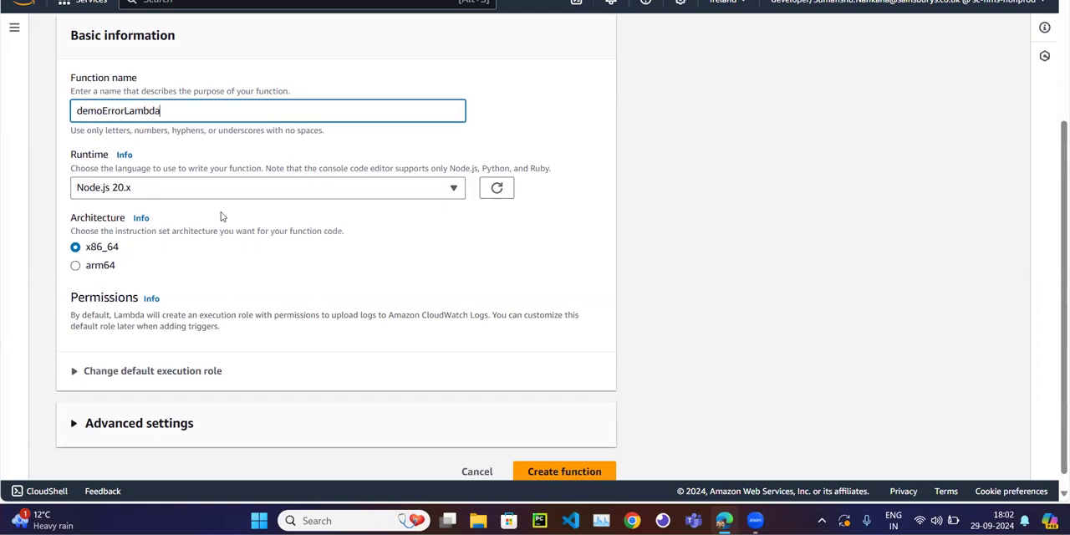
left_click(229, 186)
left_click(153, 306)
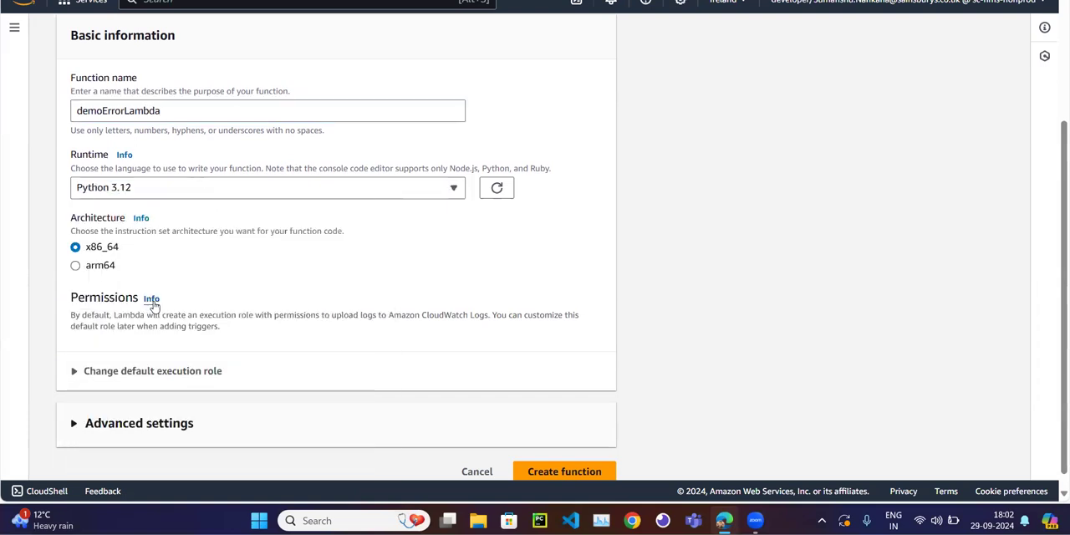
Assign the existing execution role demo-lambda-role and create the function.
left_click(93, 371)
scroll(93, 372, "down", 2)
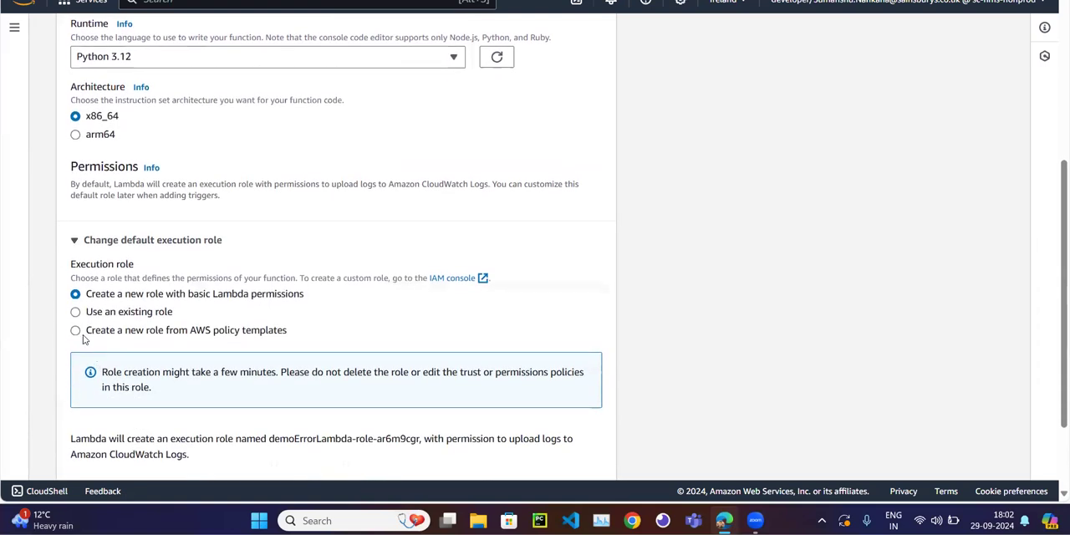
left_click(77, 311)
left_click(129, 405)
type("demo")
left_click(147, 380)
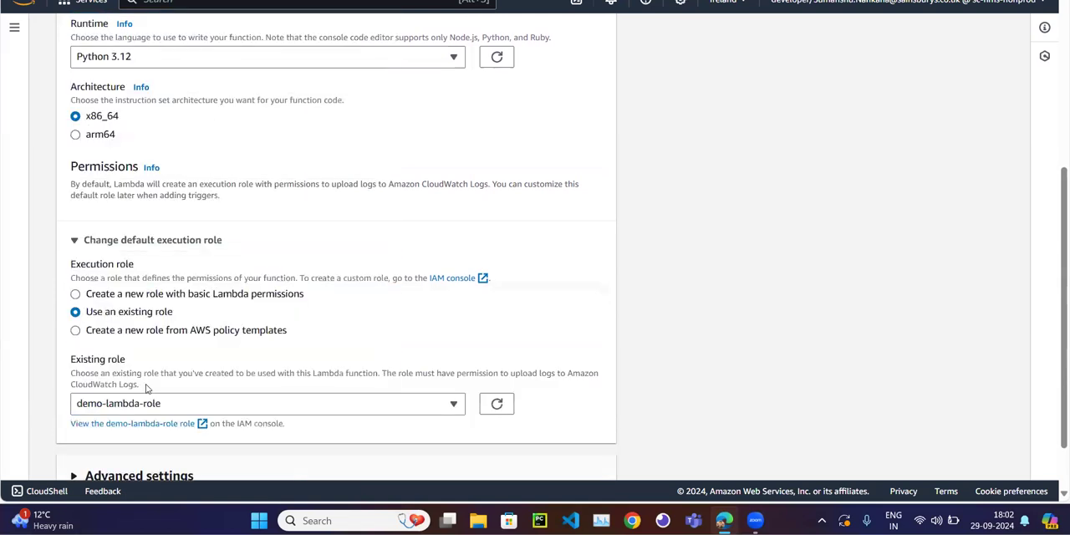
scroll(513, 444, "down", 2)
left_click(556, 456)
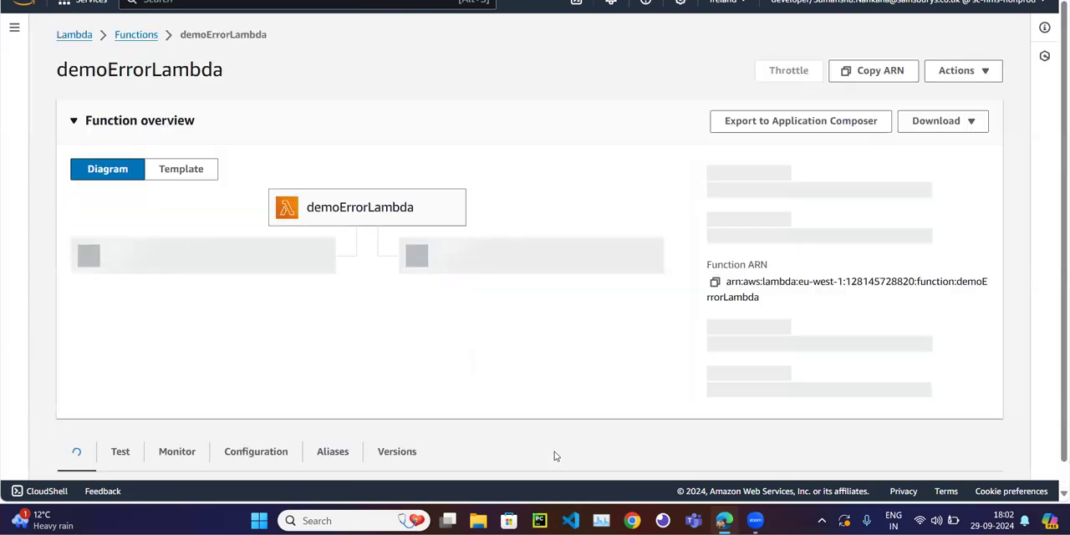
Replace the body of lambda_handler with raise CustomError("This is a custom Error").
scroll(554, 454, "down", 3)
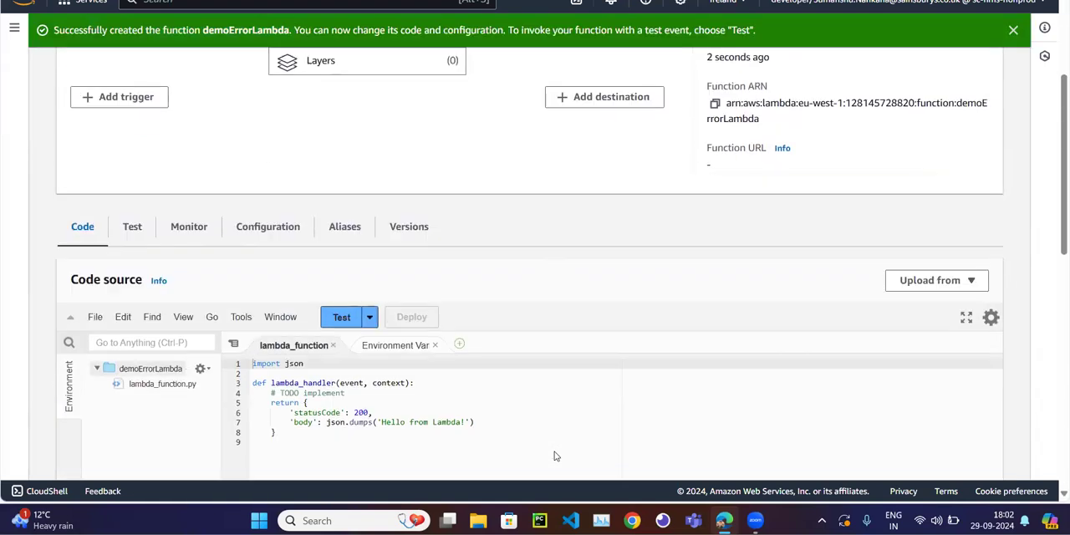
left_click(481, 423)
left_click_drag(312, 447, 236, 390)
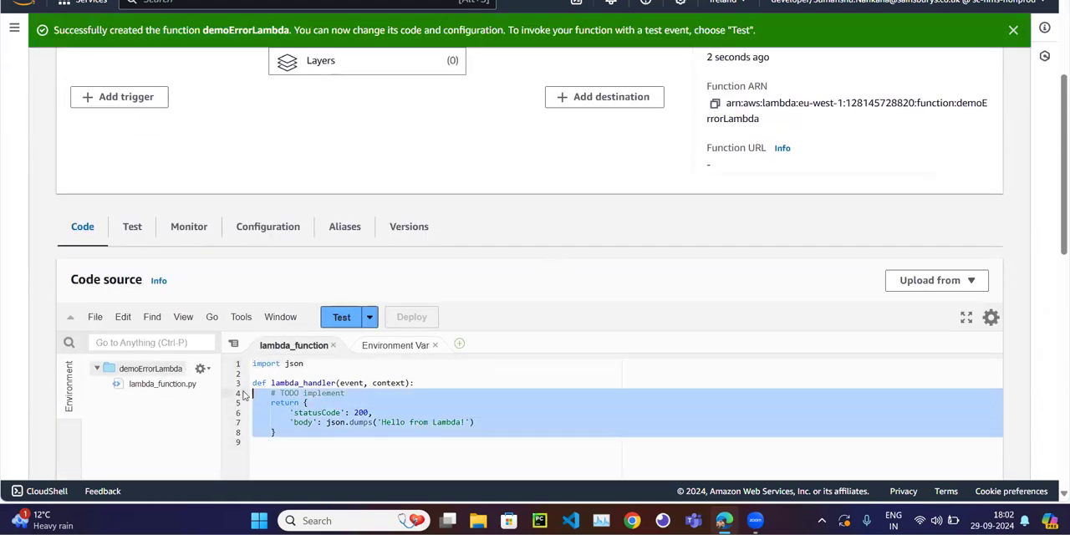
key("BackSpace")
key("BackSpace")
key("Return")
type("raise Custom")
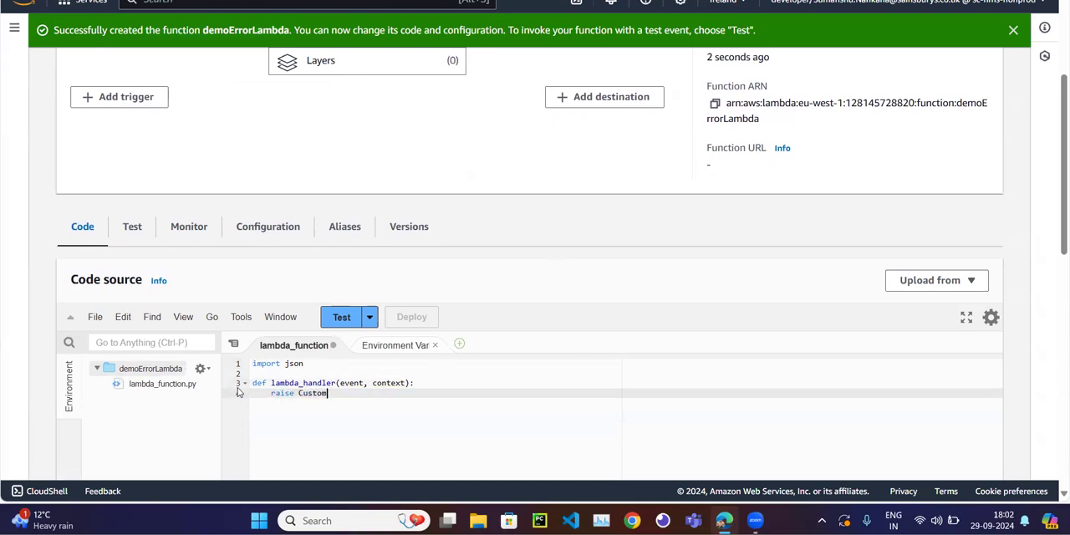
type("Error(\"This is")
type(" a custom ")
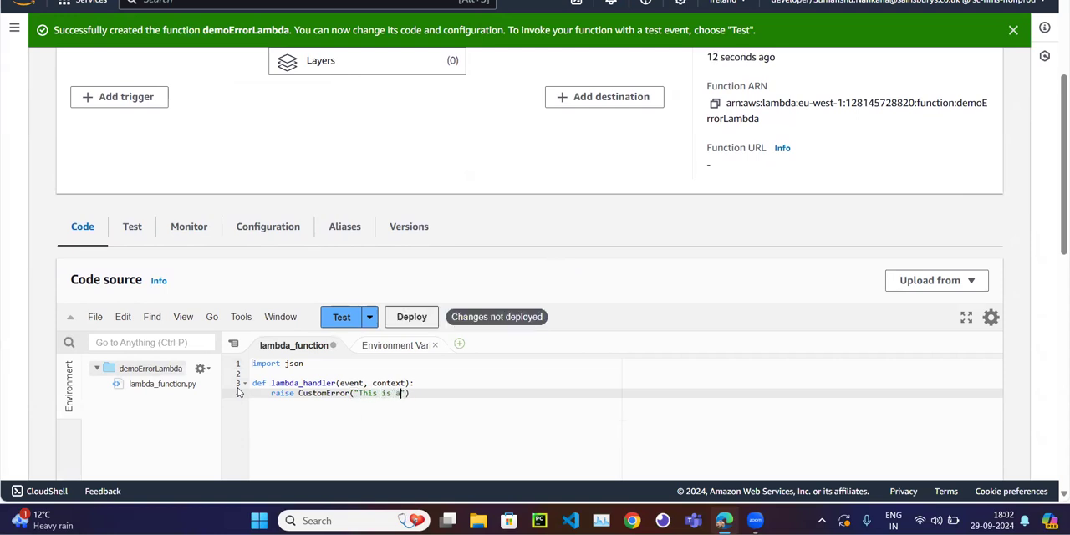
type("Error")
Replace the json import with class CustomError(Exception) containing the docstring "This is a Custom Error Class", and deploy the saved code.
left_click(325, 362)
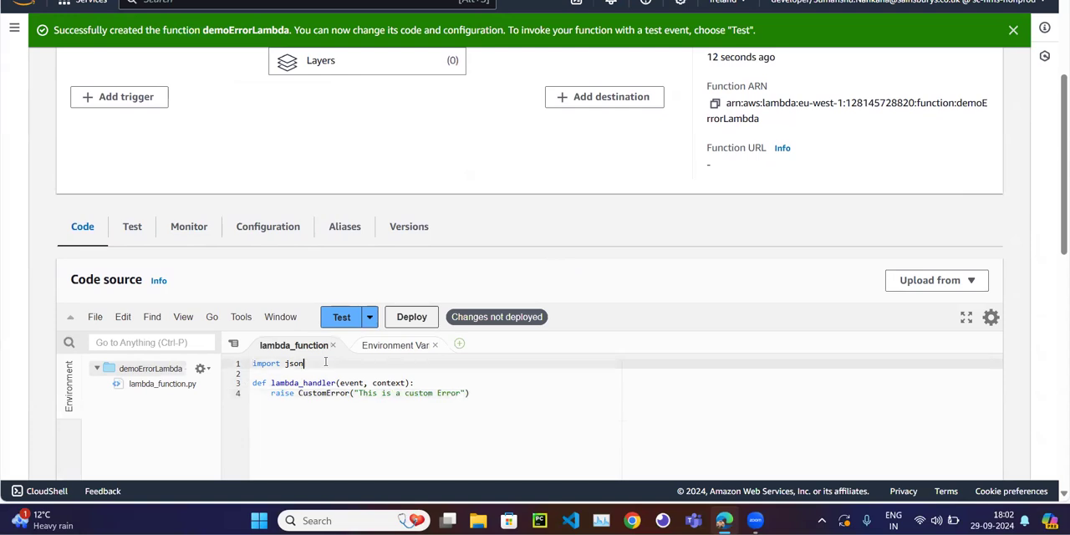
key("shift+Home")
type("class C")
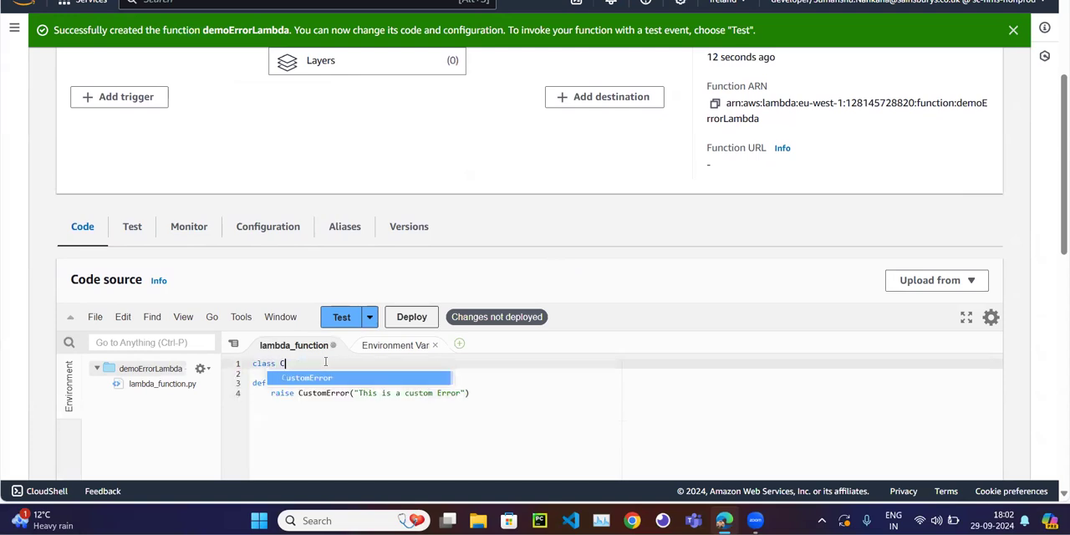
type("ust")
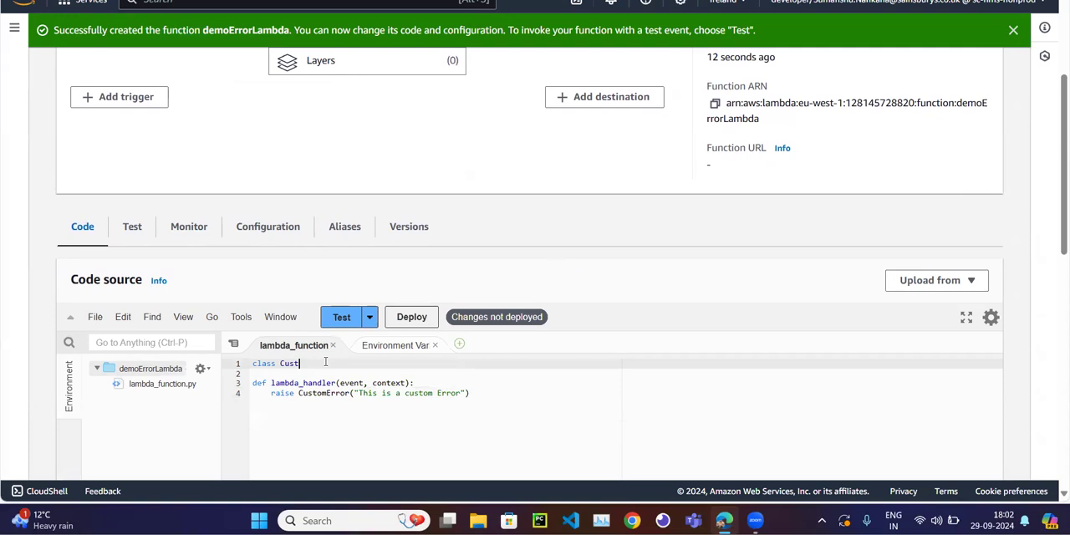
type("omError(Exception):")
key("Return")
type("\"\"\"")
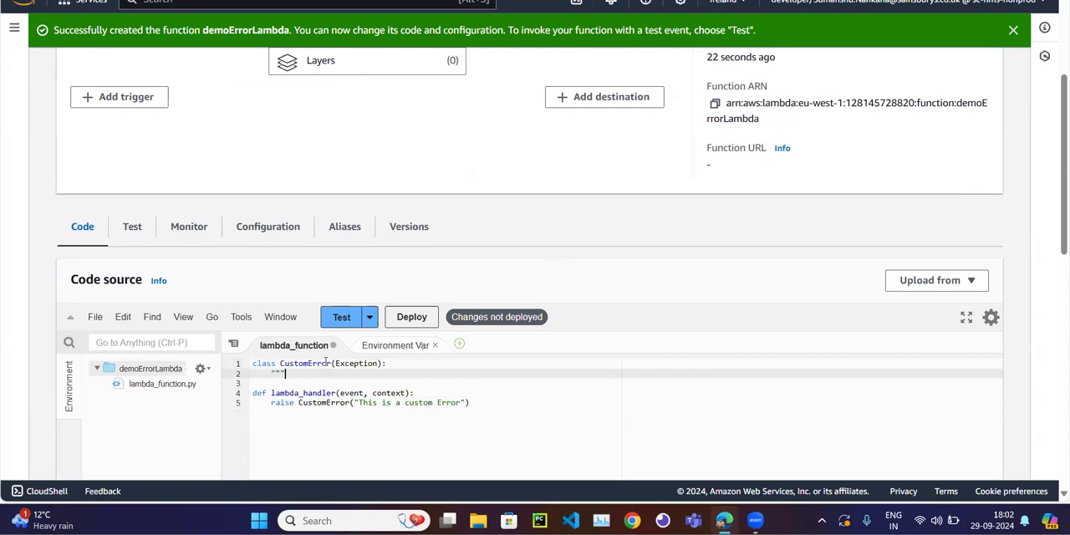
type("This is a Custom Error Class\"")
key("ctrl+s")
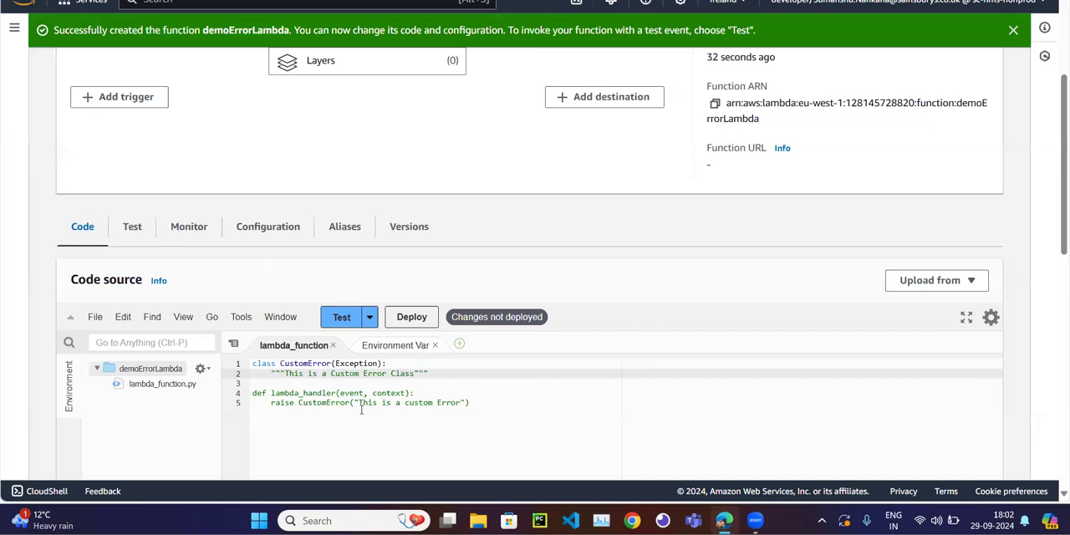
left_click(413, 318)
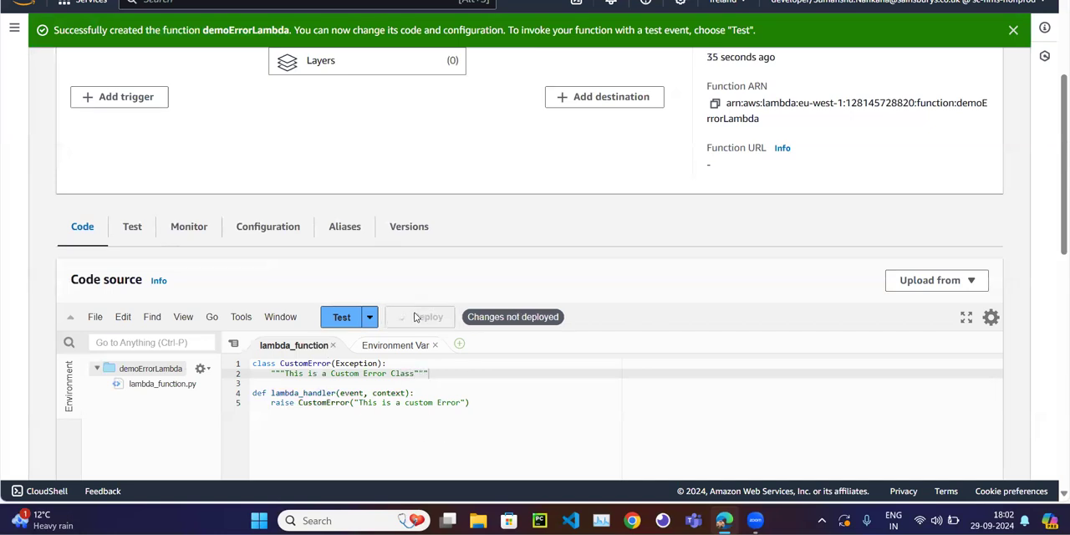
Create and save a new test event named sample for the function.
left_click(346, 319)
left_click(320, 214)
type("sample")
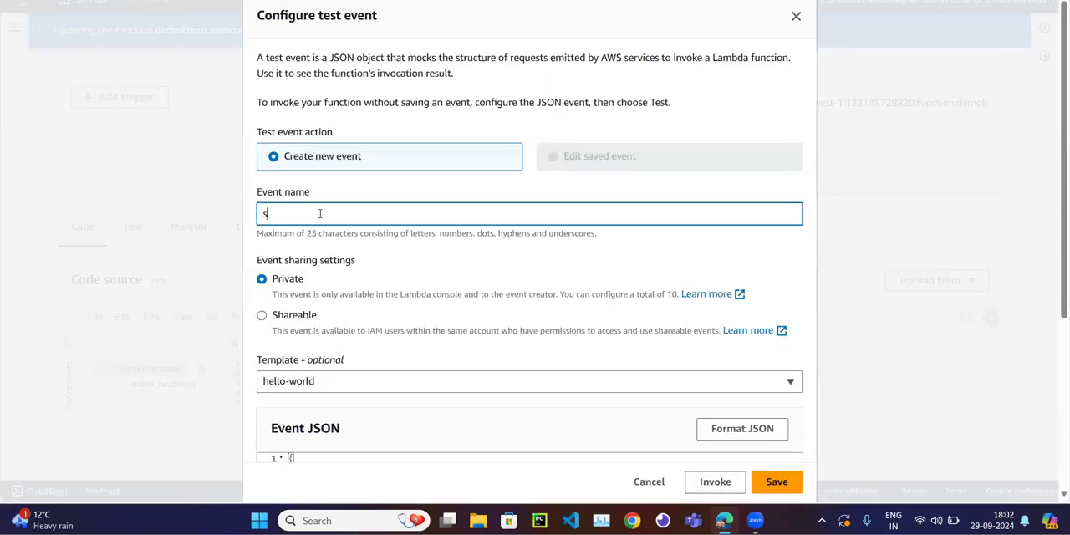
left_click(774, 482)
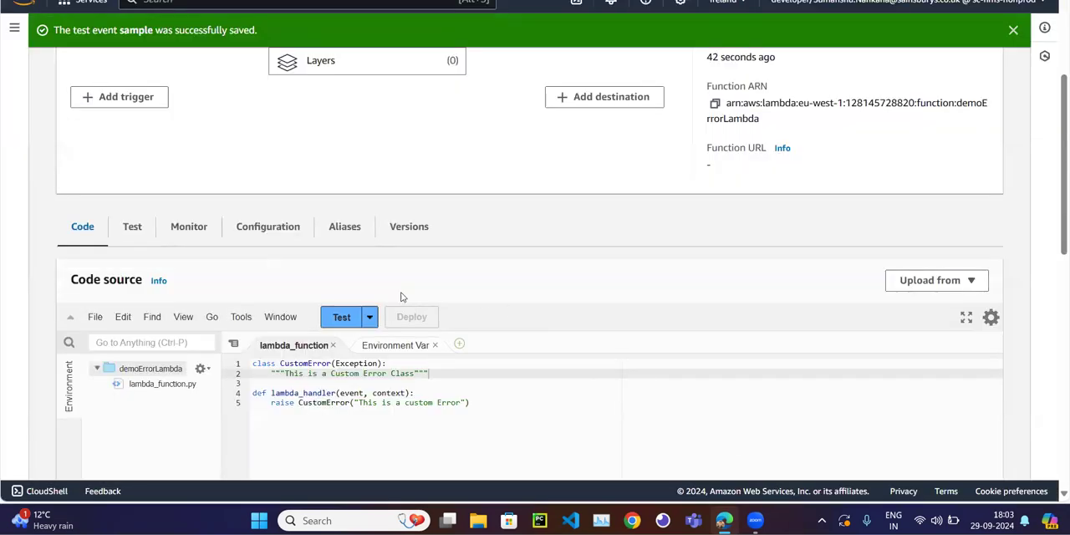
Run the function with the sample test event and examine the error type in the response.
left_click(339, 317)
scroll(316, 321, "down", 2)
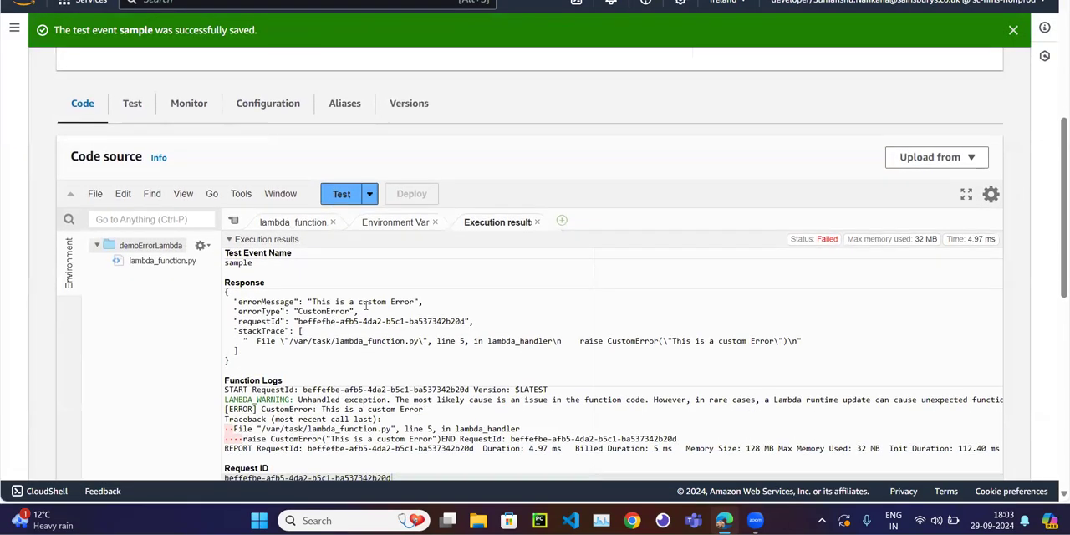
double_click(316, 311)
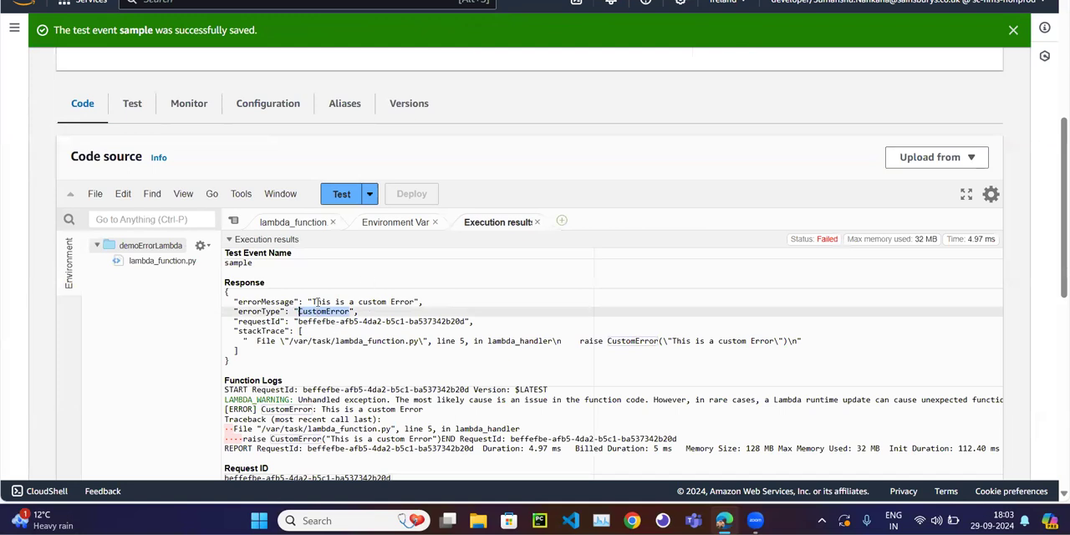
Close the execution results and the environment variables file in the code editor.
left_click(536, 222)
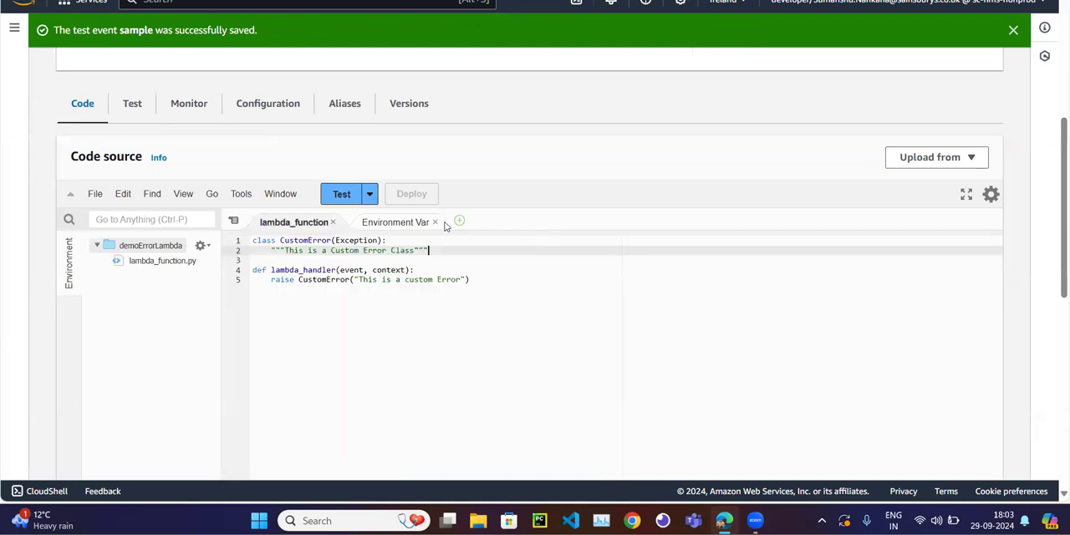
left_click(428, 225)
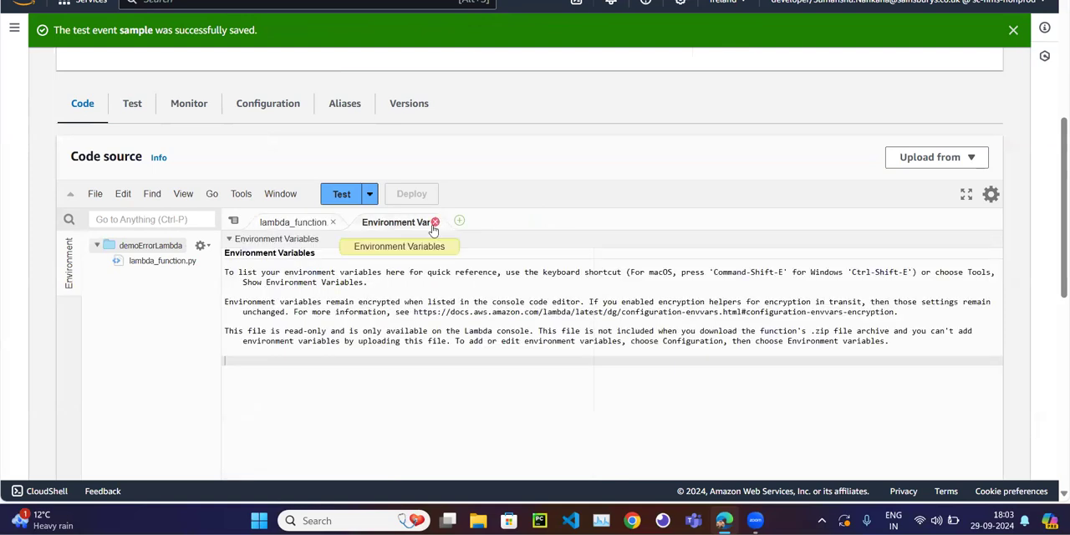
left_click(435, 221)
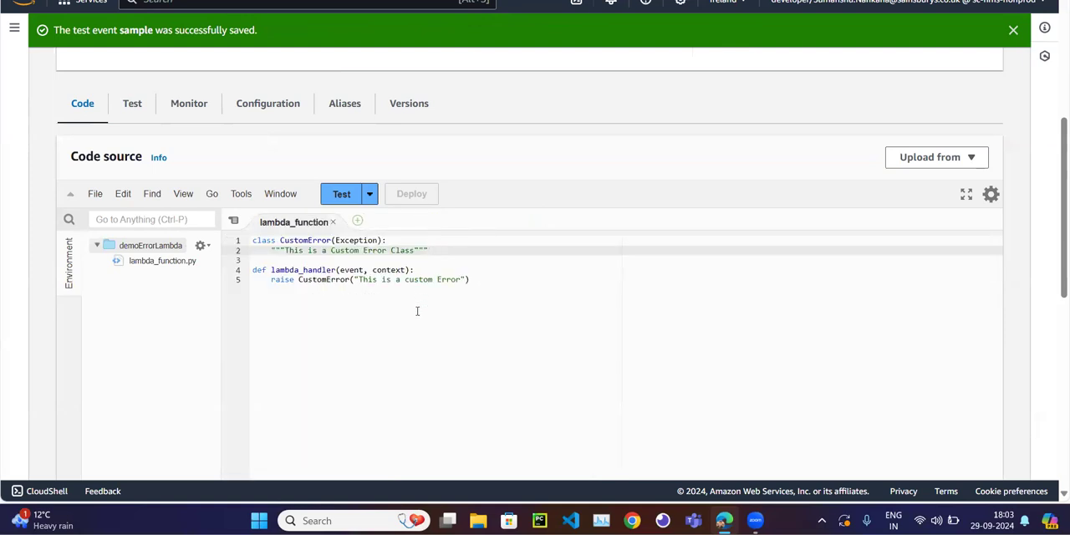
Review the CustomError class and the raise statement in the Lambda function code, and dismiss the test event notification.
left_click(417, 311)
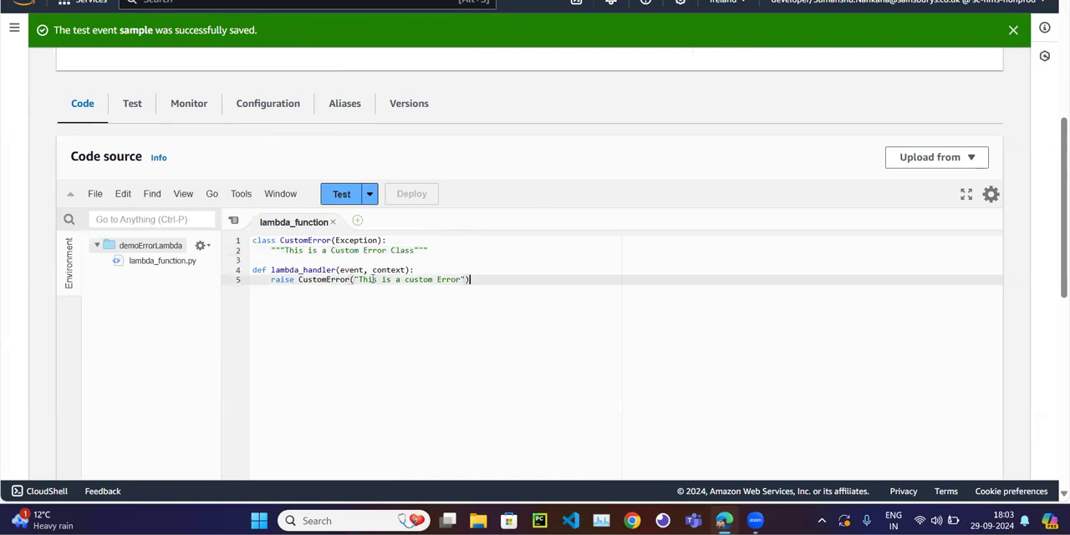
double_click(303, 239)
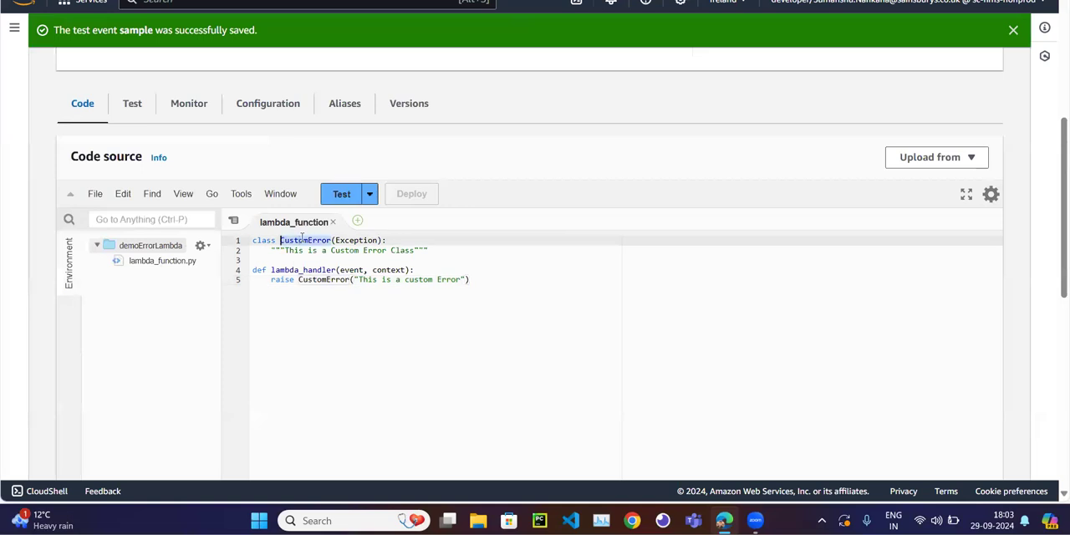
double_click(323, 279)
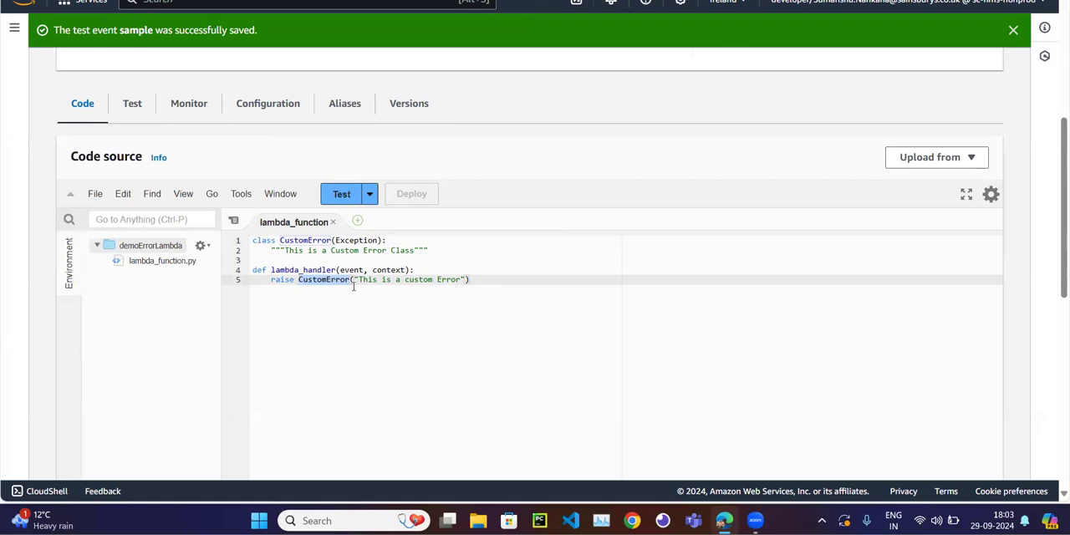
left_click(525, 279)
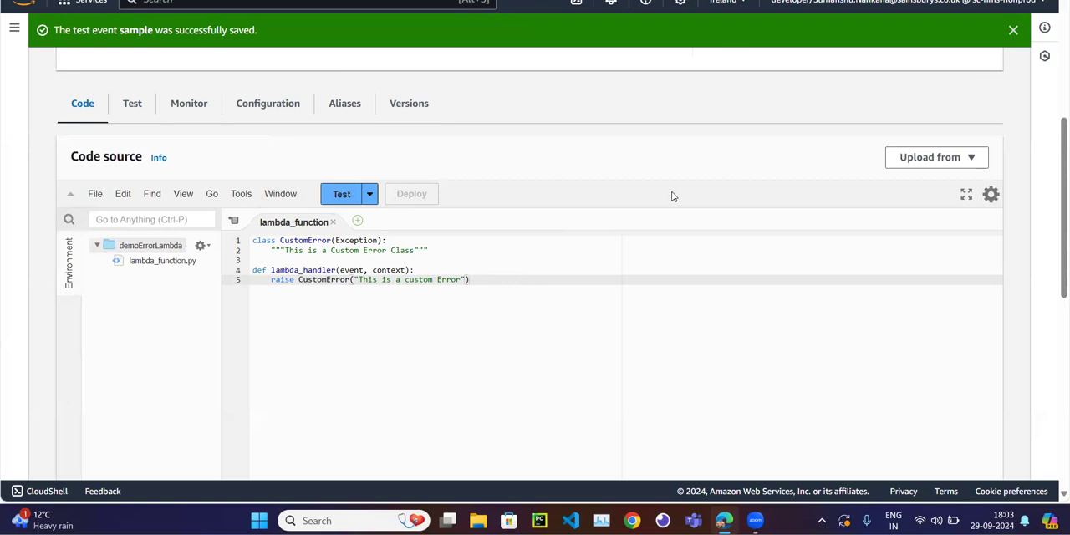
left_click(1013, 32)
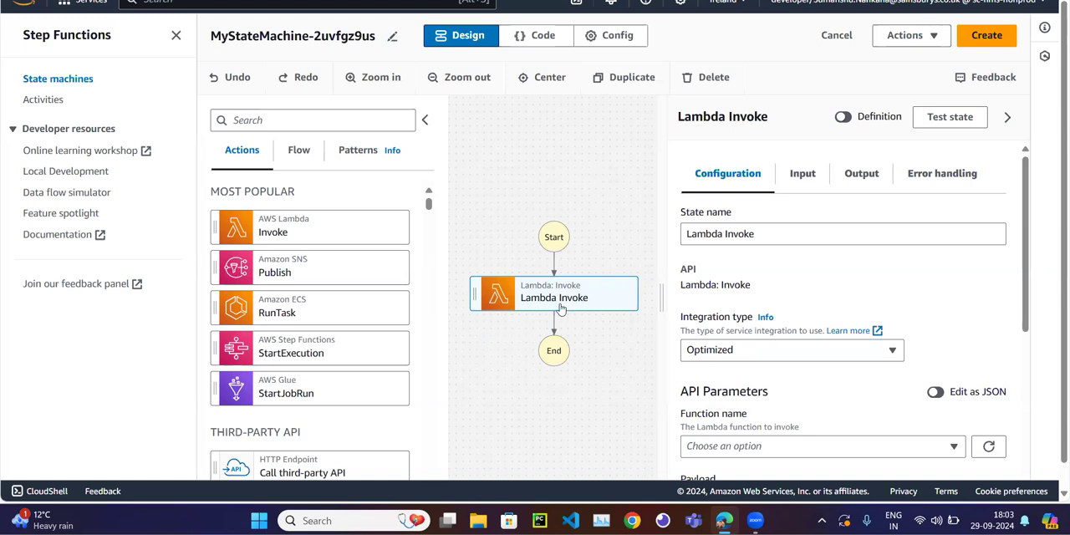
In the state machine's code definition, replace the default Lambda exceptions in the Retry block's ErrorEquals list with "CustomError" and indent the entry.
left_click(538, 42)
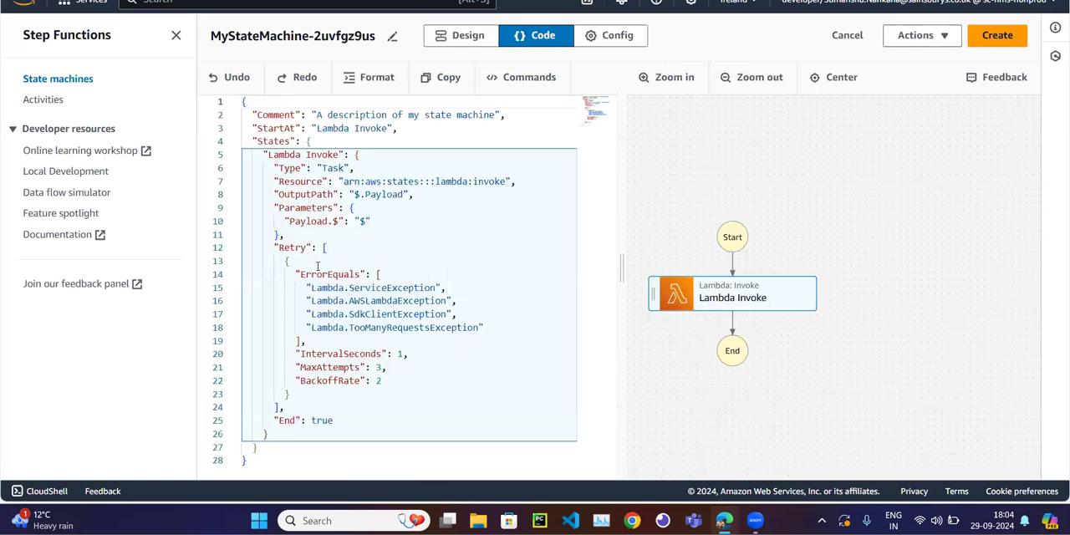
left_click_drag(281, 248, 306, 248)
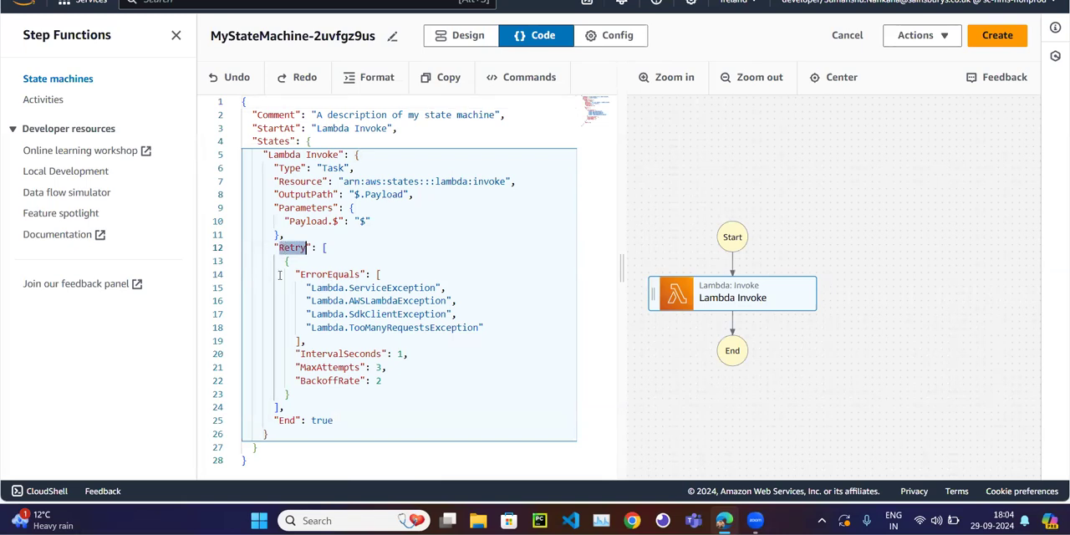
double_click(326, 275)
double_click(392, 288)
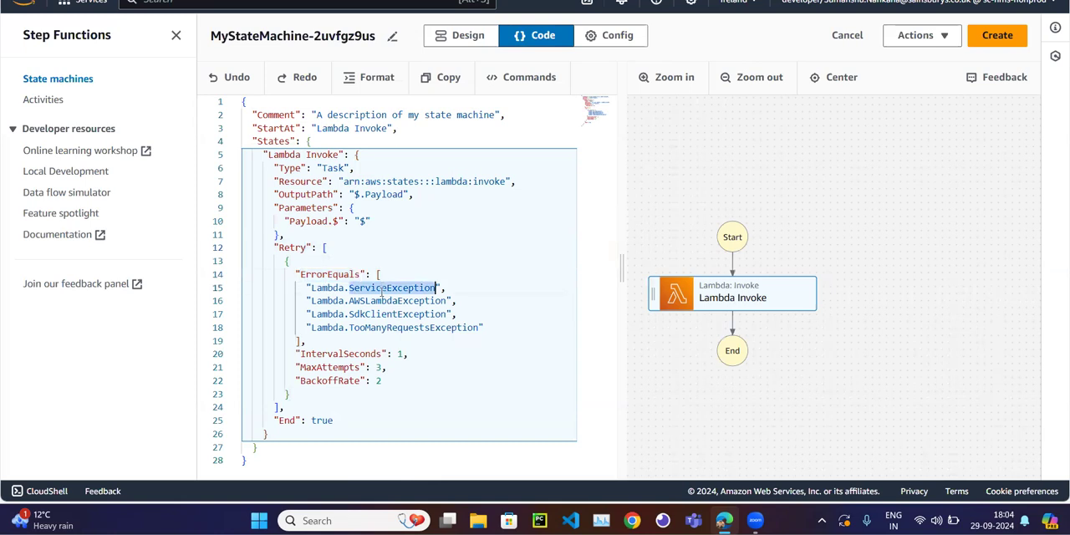
left_click_drag(489, 328, 257, 288)
key("BackSpace")
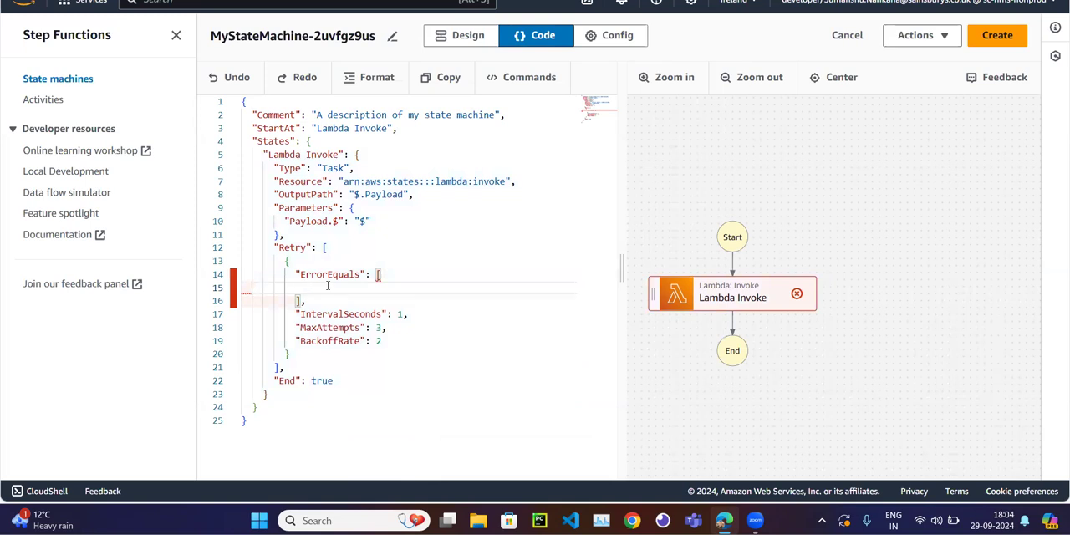
type("\"")
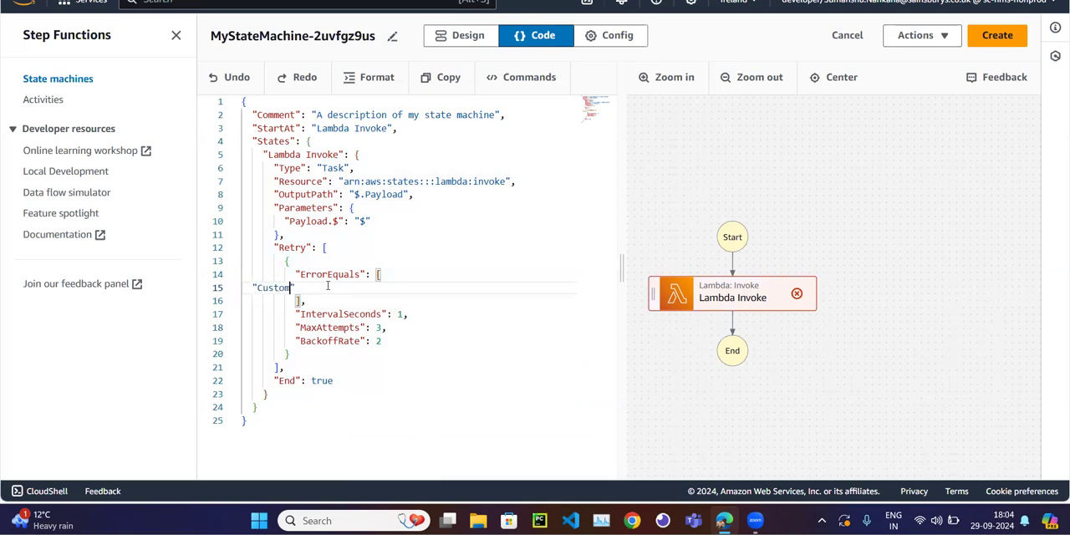
type("CustomError")
left_click(257, 289)
key("Left")
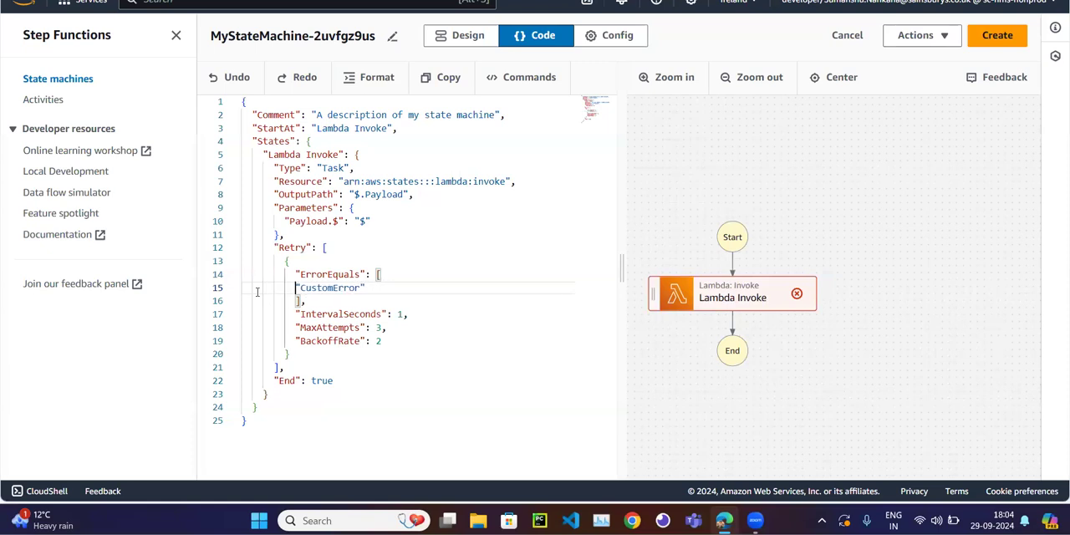
left_click(327, 314)
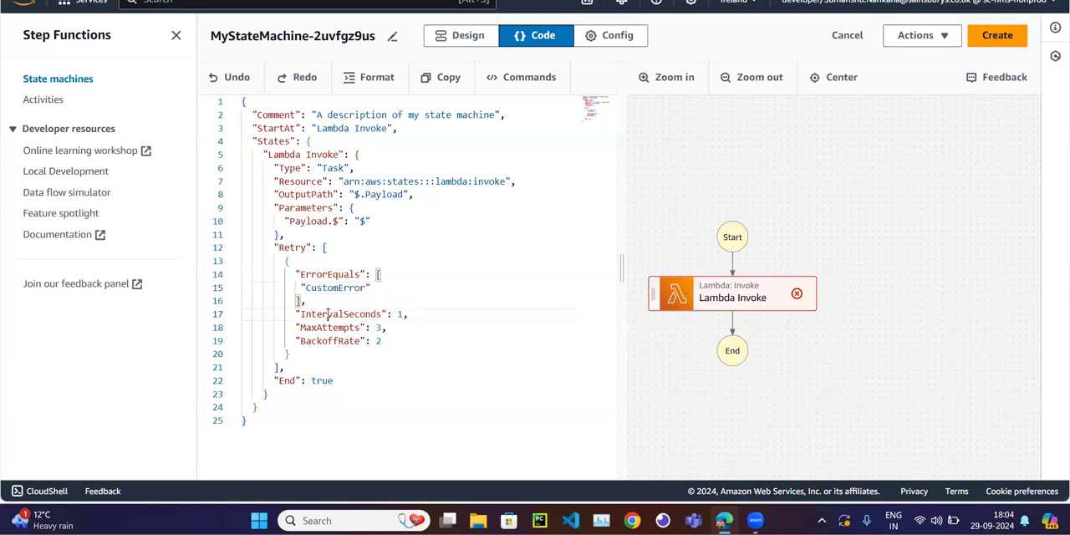
Examine IntervalSeconds, MaxAttempts and BackoffRate in the Retry block, and consult the Retry section of the Google Docs notes.
double_click(327, 314)
double_click(326, 328)
double_click(325, 341)
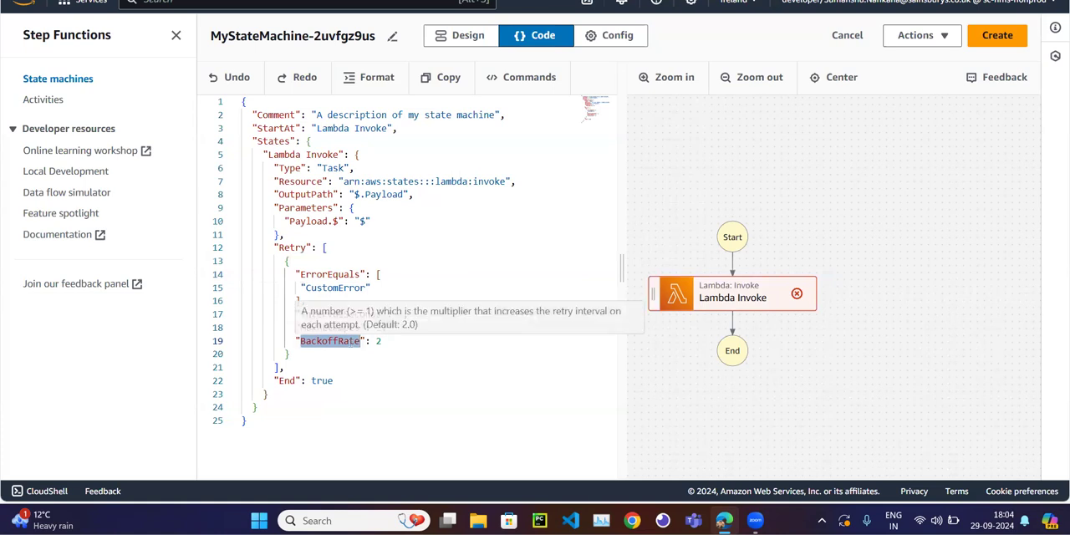
left_click(351, 0)
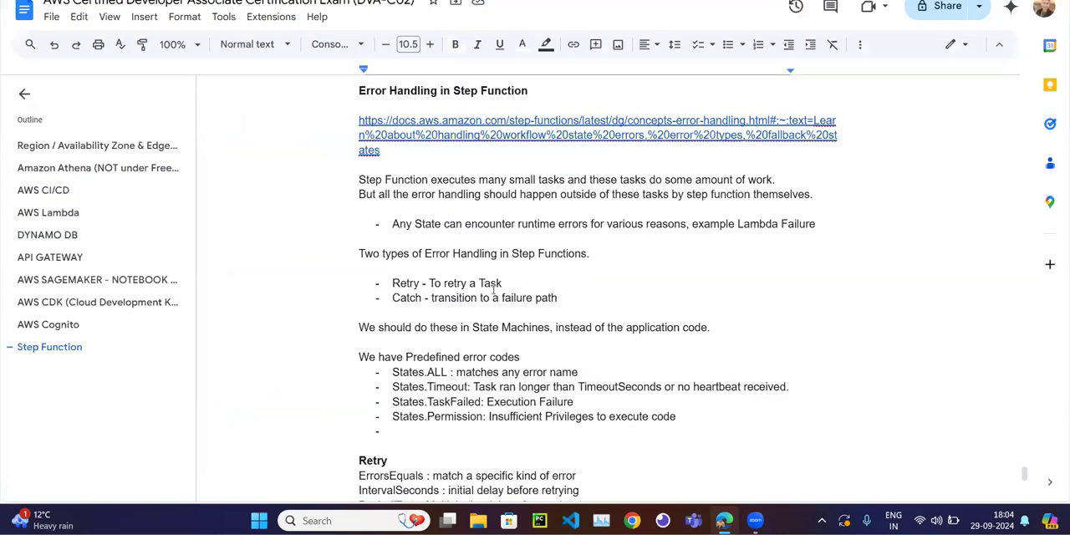
scroll(493, 288, "down", 3)
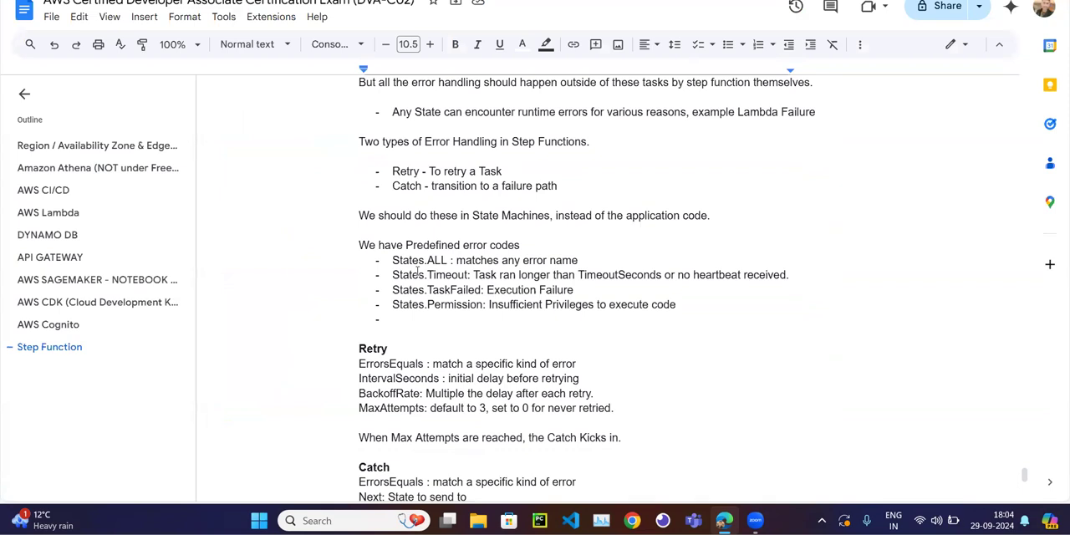
scroll(418, 272, "down", 2)
double_click(380, 297)
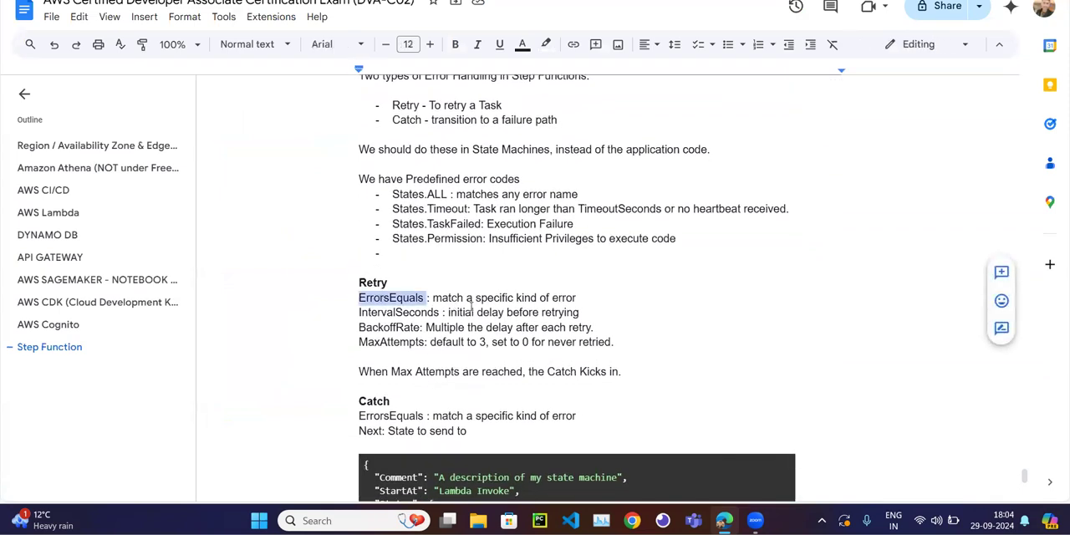
left_click(374, 1)
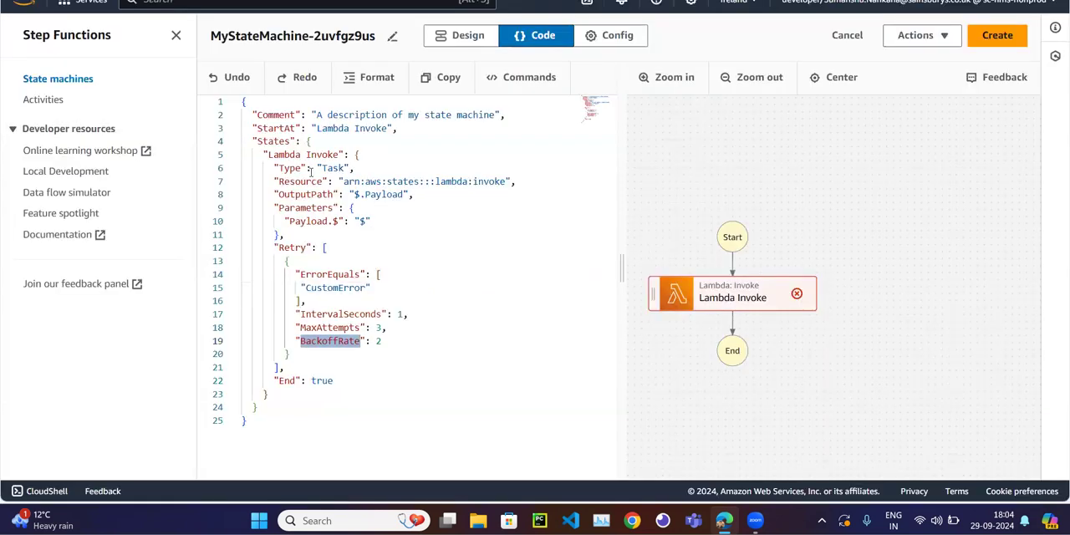
Examine how the Retry block's ErrorEquals list matches the CustomError entry in the state machine code.
left_click(327, 249)
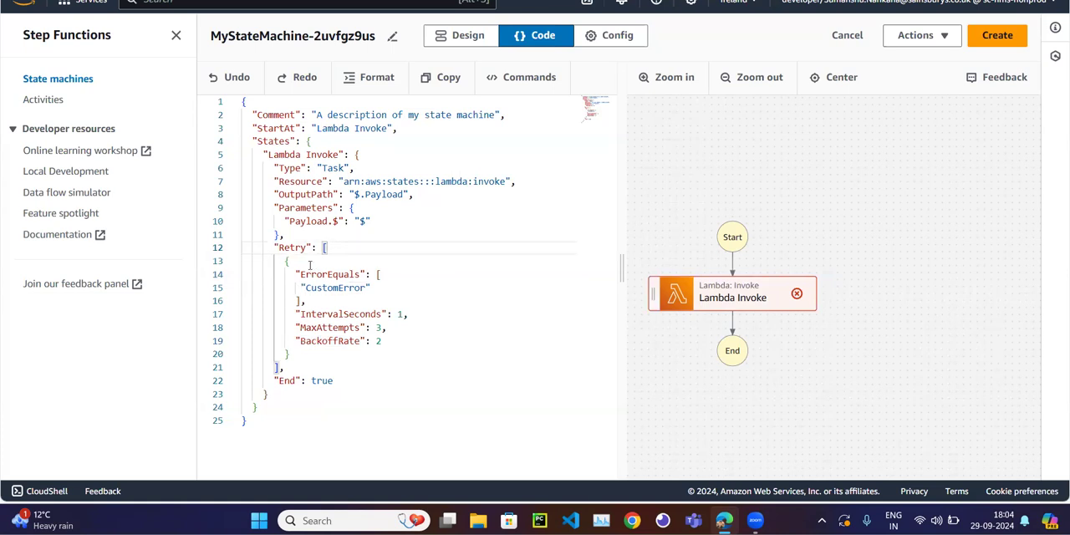
double_click(353, 289)
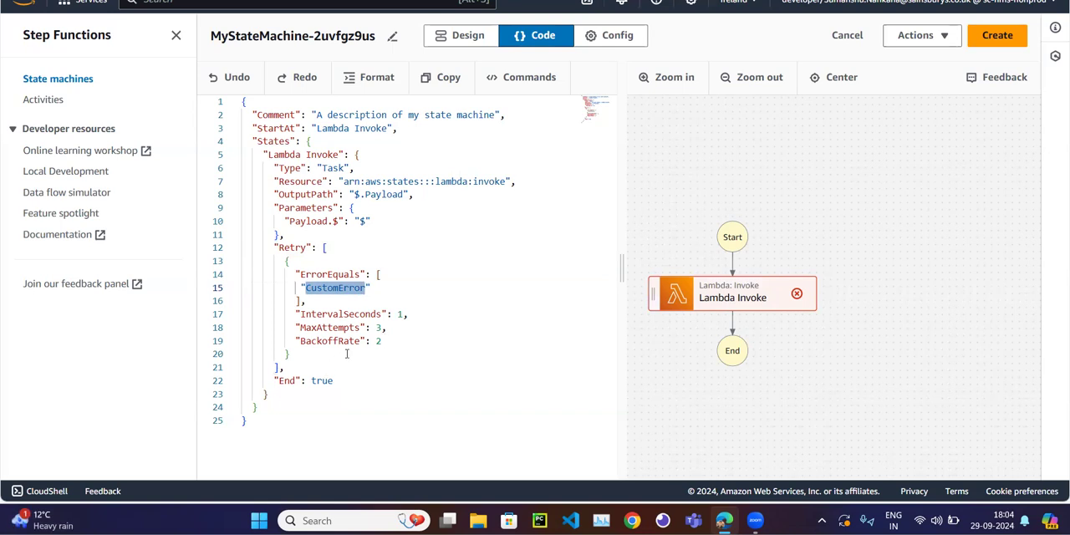
left_click(349, 352)
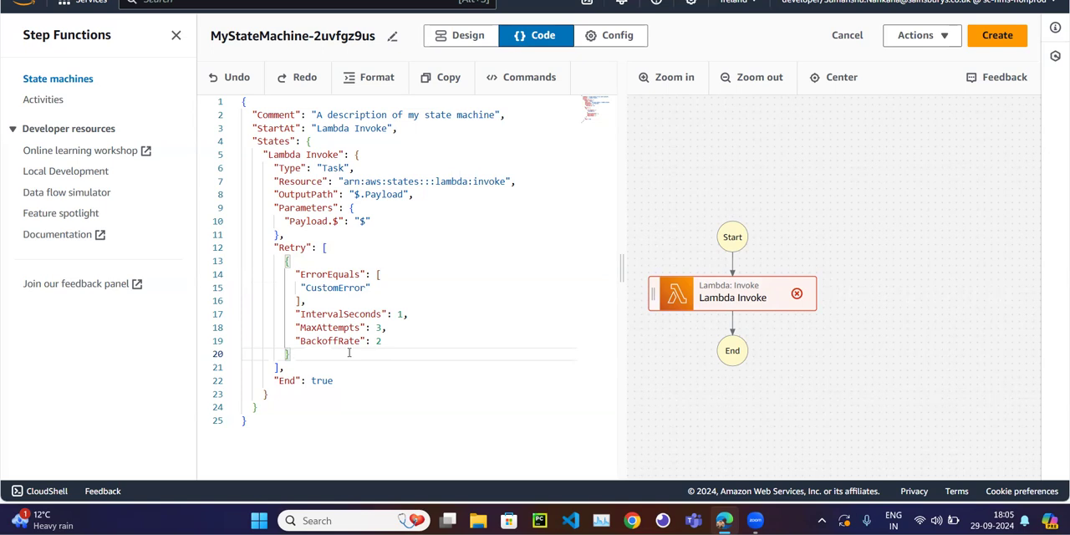
left_click(340, 250)
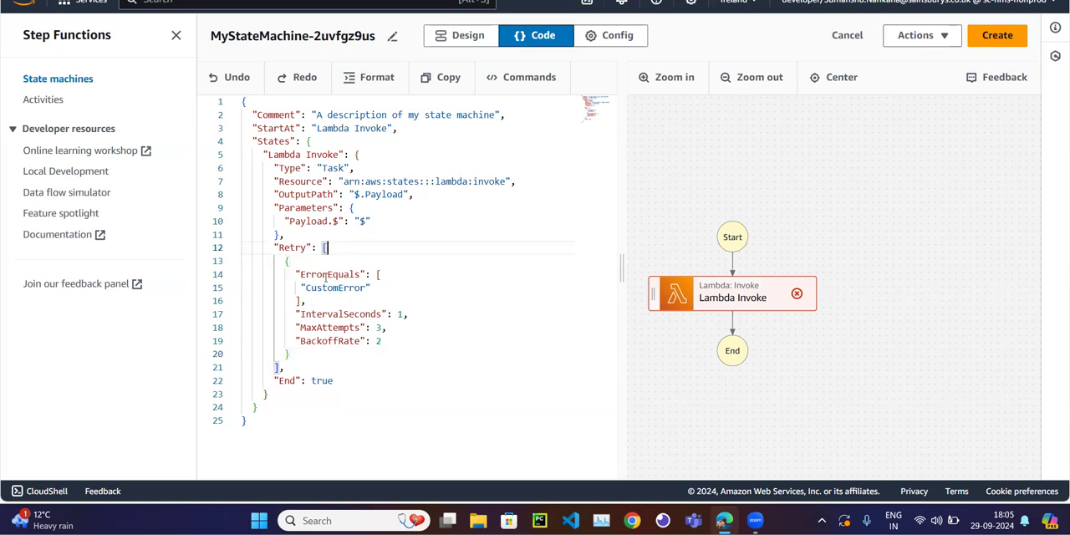
mouse_move(324, 278)
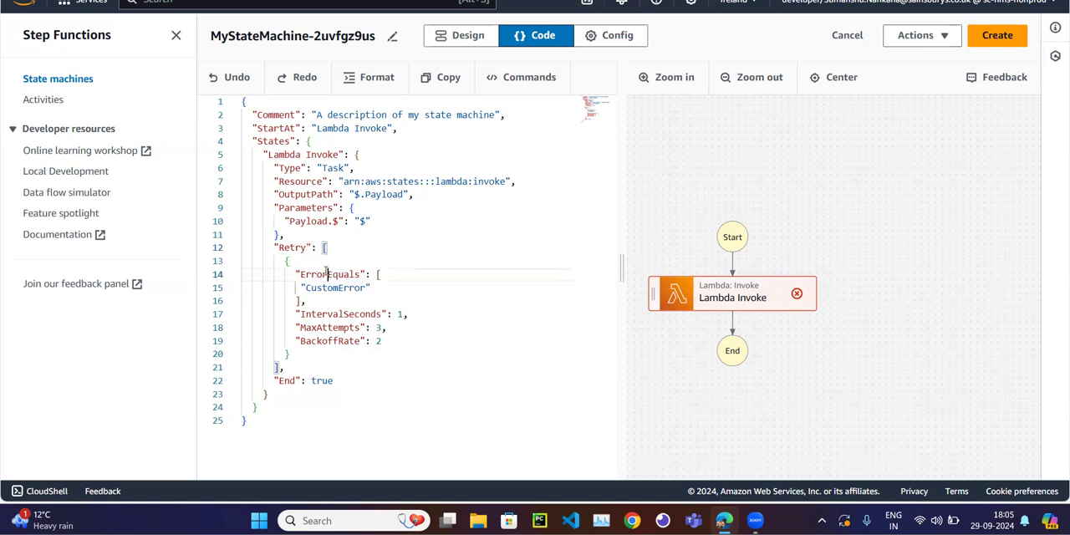
double_click(329, 275)
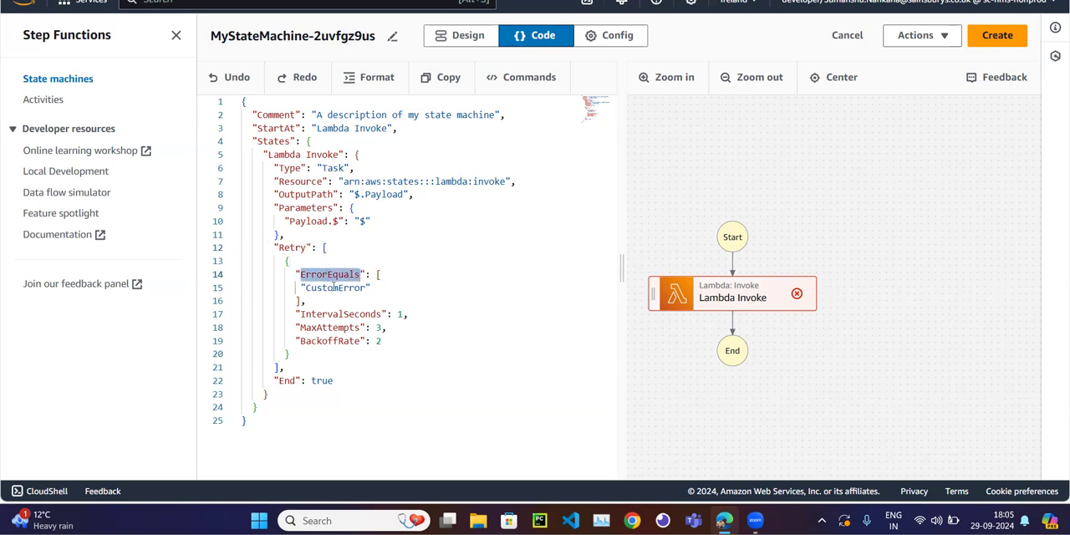
double_click(344, 288)
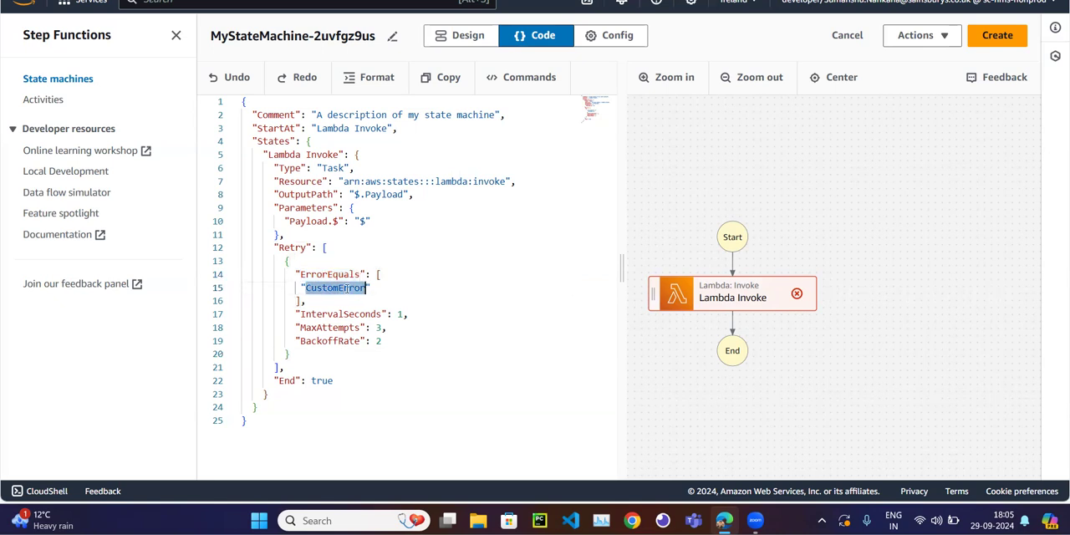
Look up IntervalSeconds in the Google Docs notes and examine the matching setting in the state machine's Retry block.
left_click(335, 1)
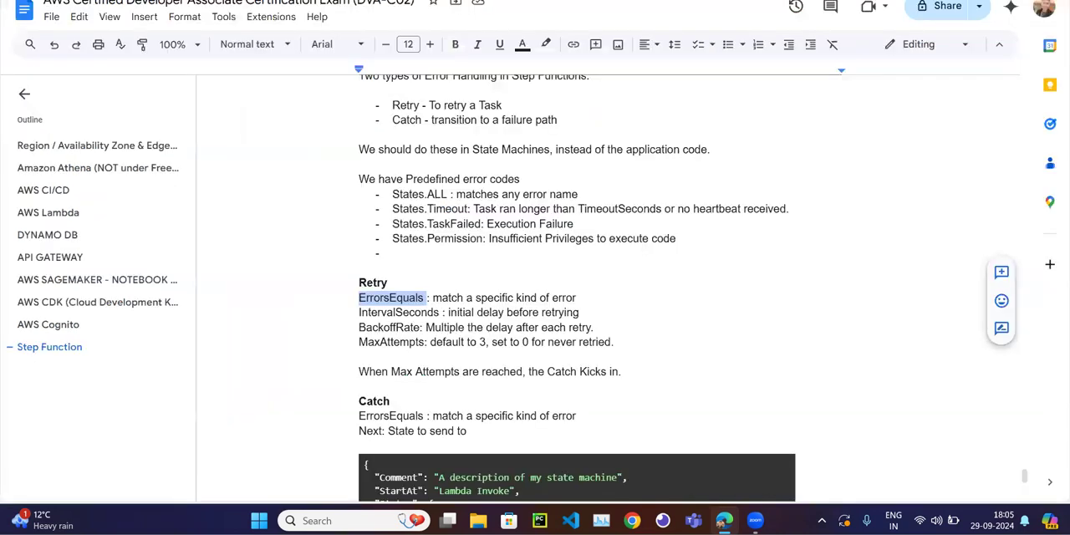
double_click(408, 311)
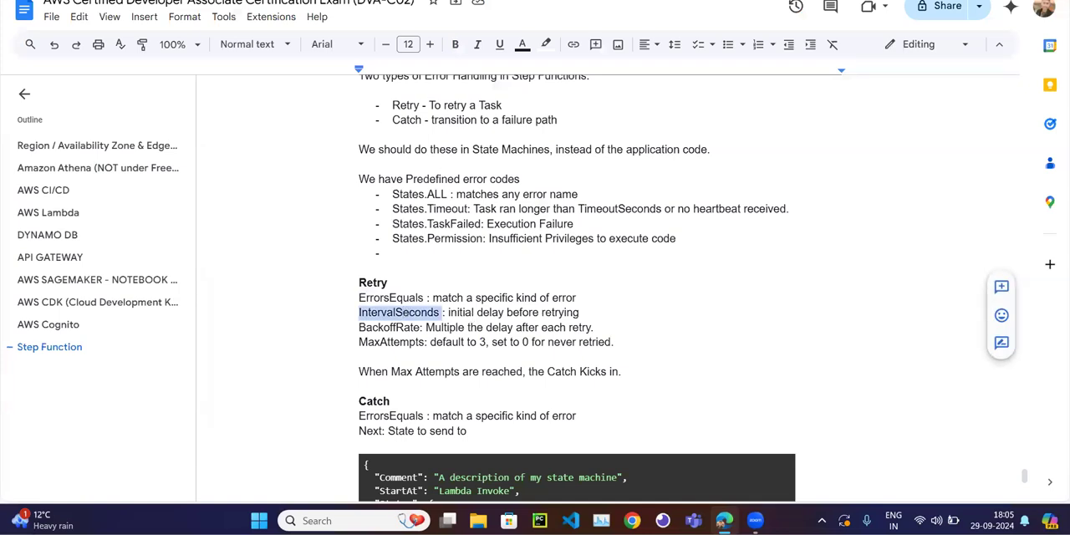
left_click(368, 1)
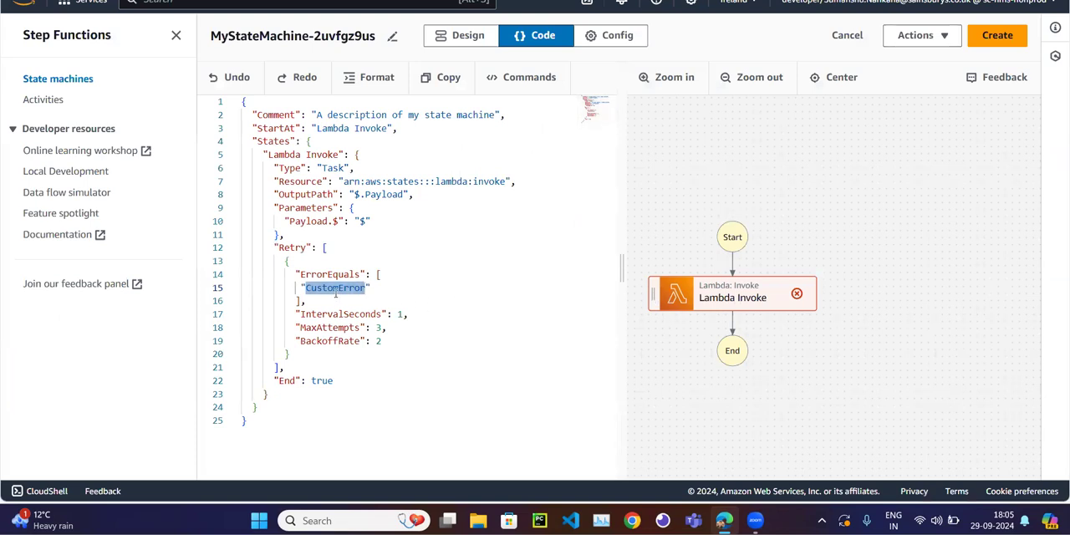
mouse_move(345, 316)
double_click(343, 316)
left_click(417, 323)
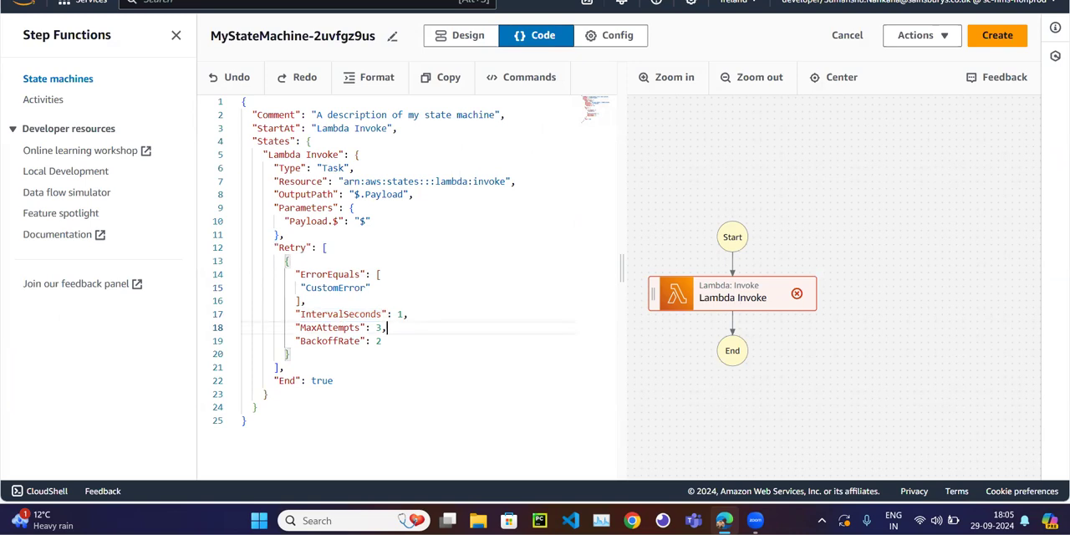
Compare the Retry block's BackoffRate and IntervalSeconds settings with their descriptions in the Google Docs notes.
key("alt+Tab")
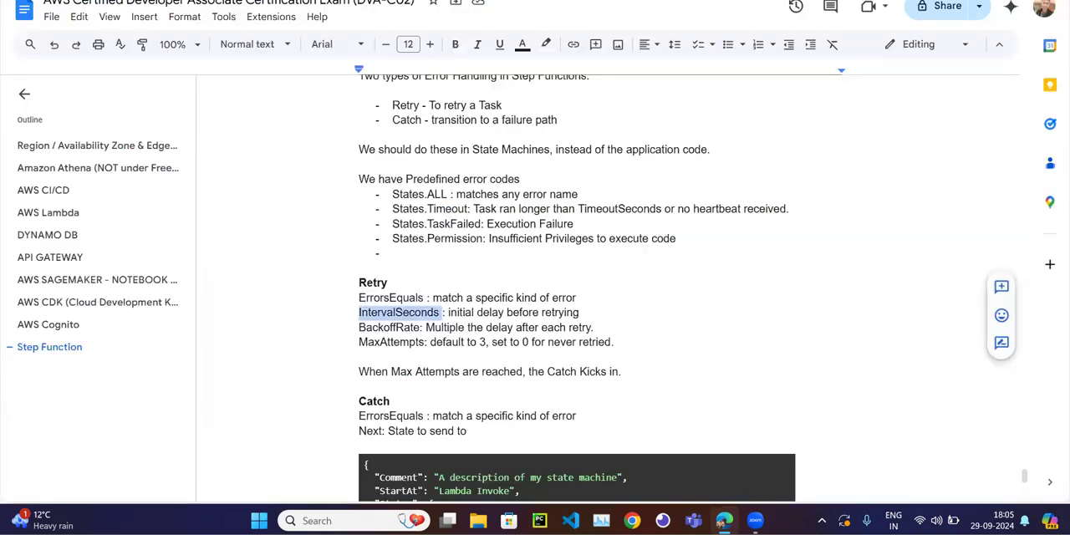
key("alt+Tab")
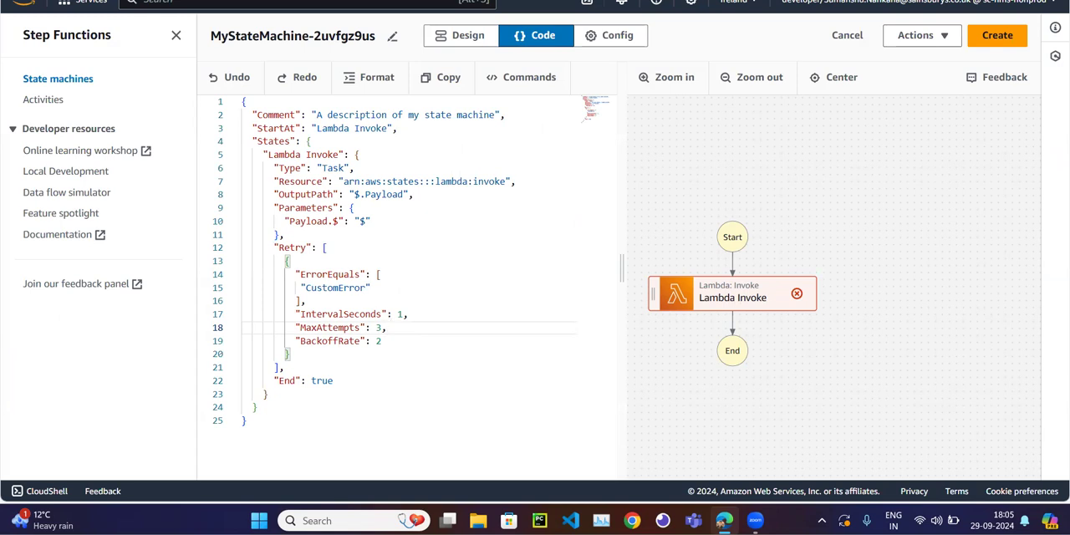
key("alt+Tab")
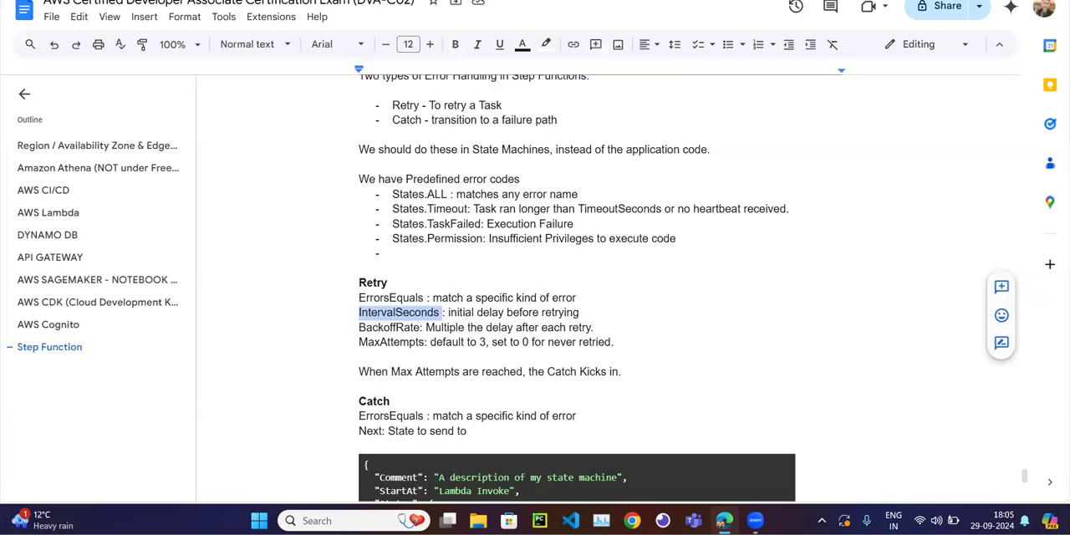
key("alt+Tab")
double_click(329, 340)
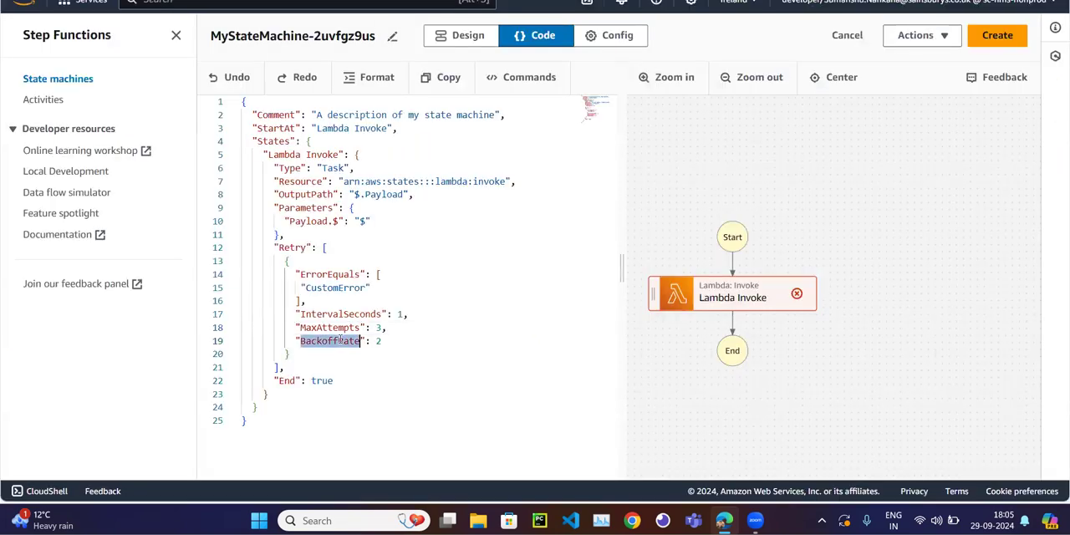
left_click(409, 315)
left_click(398, 314)
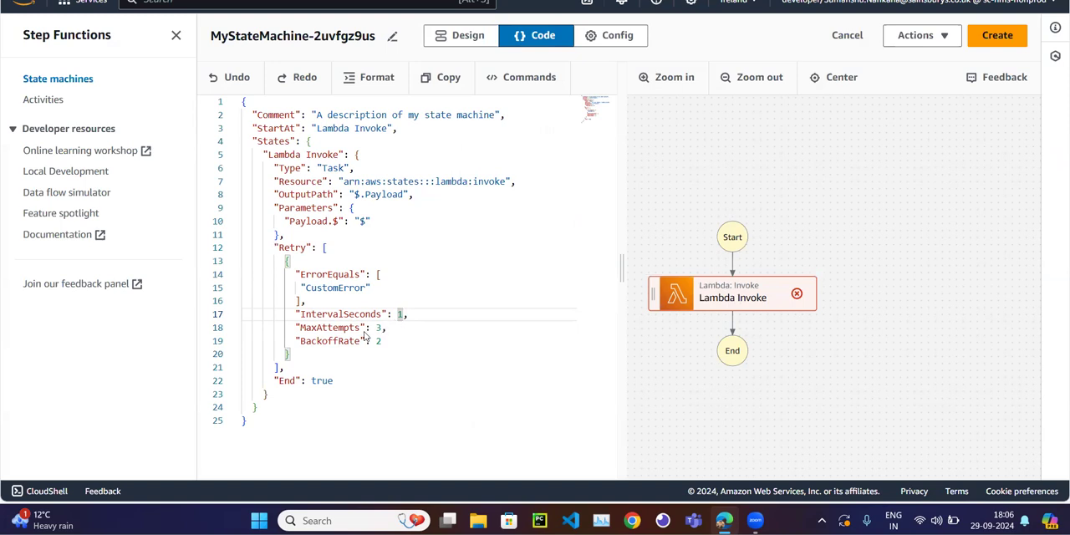
left_click(380, 342)
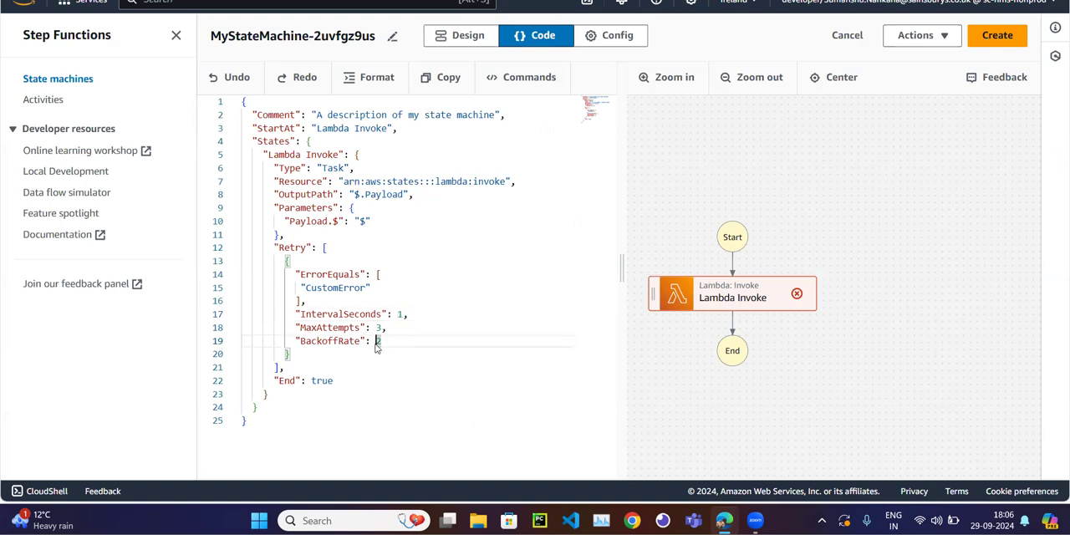
left_click(380, 354)
left_click(399, 315)
double_click(378, 342)
key("alt+Tab")
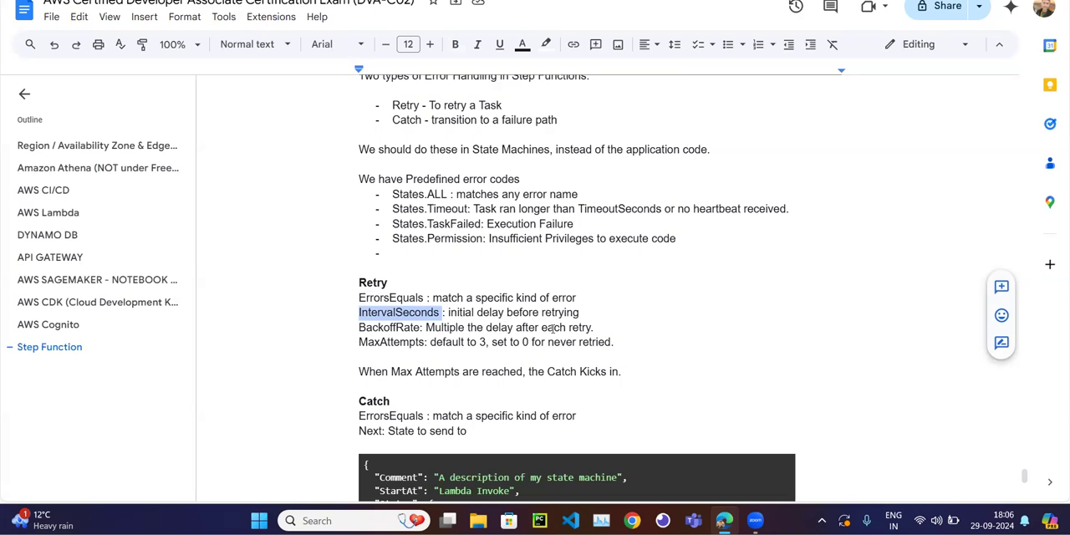
Switch to the Step Functions state machine and check its workflow graph before returning to the code.
key("alt+Tab")
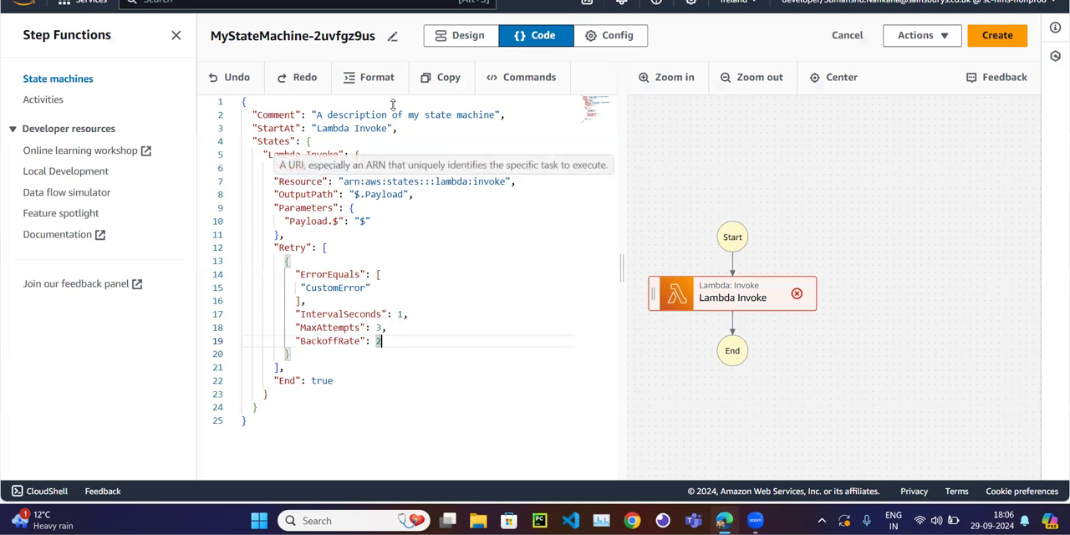
left_click(460, 36)
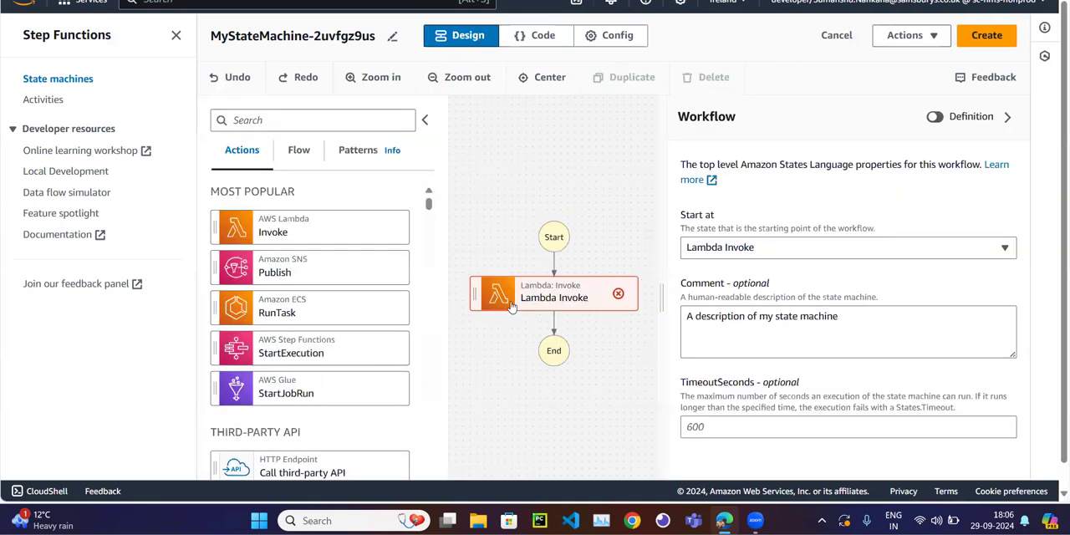
left_click(542, 35)
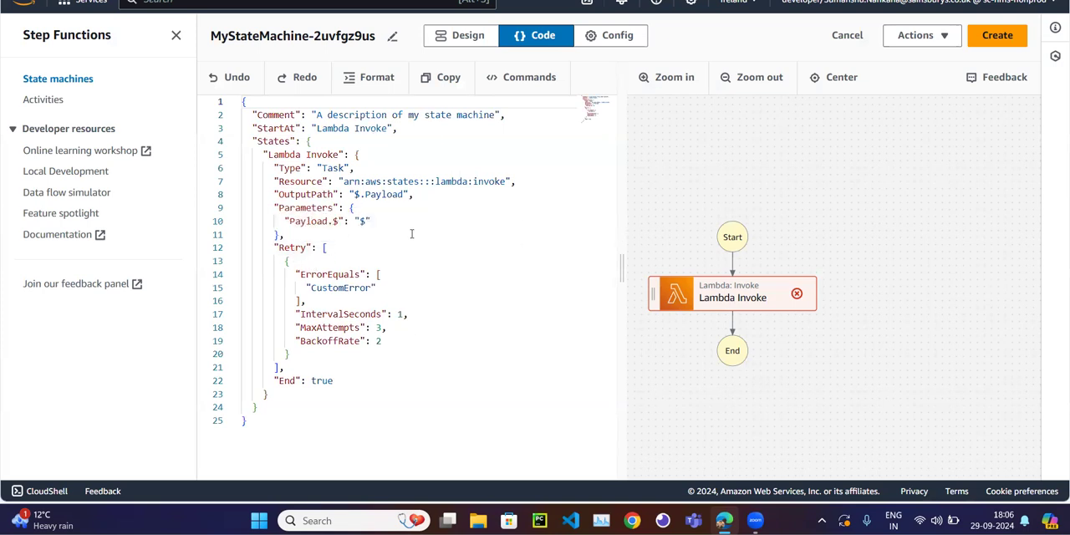
double_click(283, 248)
left_click(276, 399)
key("Return")
type("\"Catc")
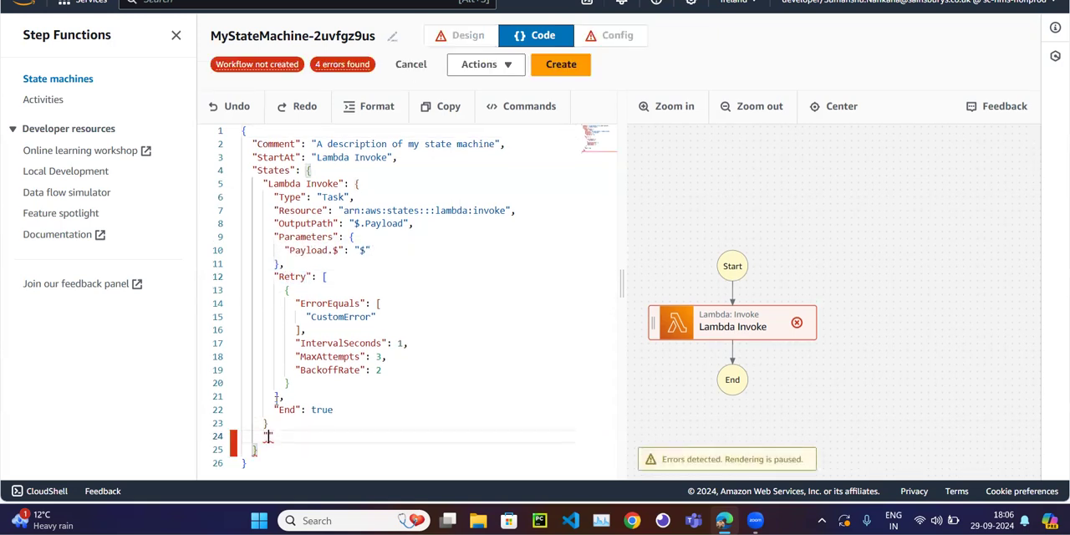
type("h")
key("Up")
type(",")
key("Down")
key("Right")
key("Right")
key("Right")
key("Right")
key("Right")
type(":")
key("shift+Home")
key("BackSpace")
key("BackSpace")
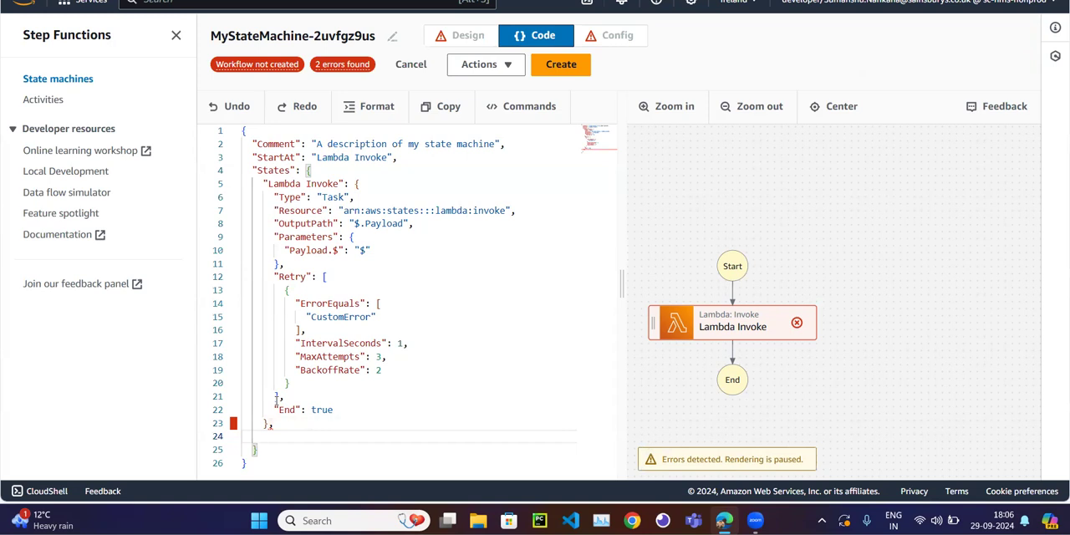
Consult the Google Docs notes on how Catch relates to MaxAttempts in the Retry section.
key("alt+Tab")
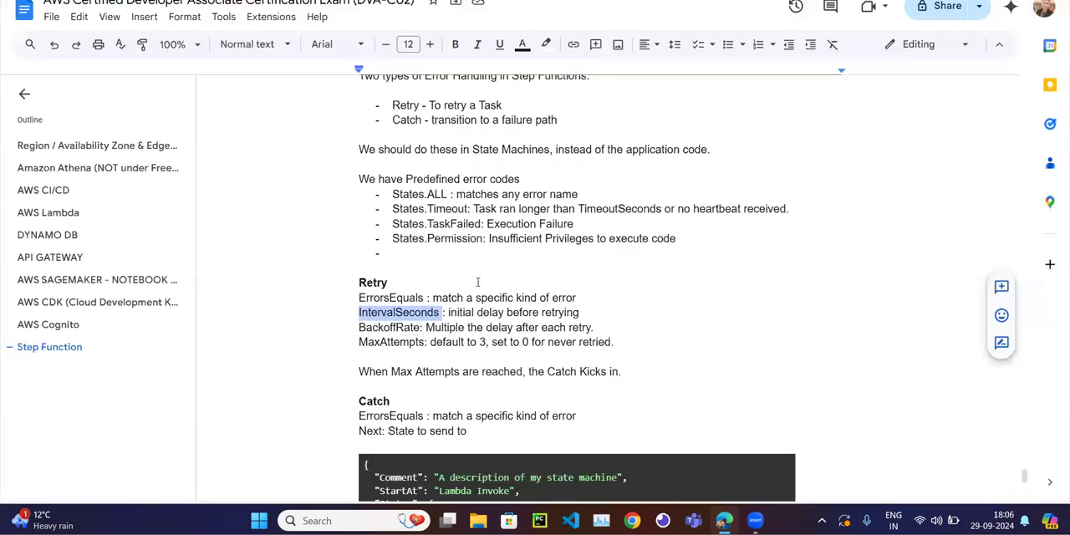
left_click(453, 326)
scroll(451, 326, "down", 1)
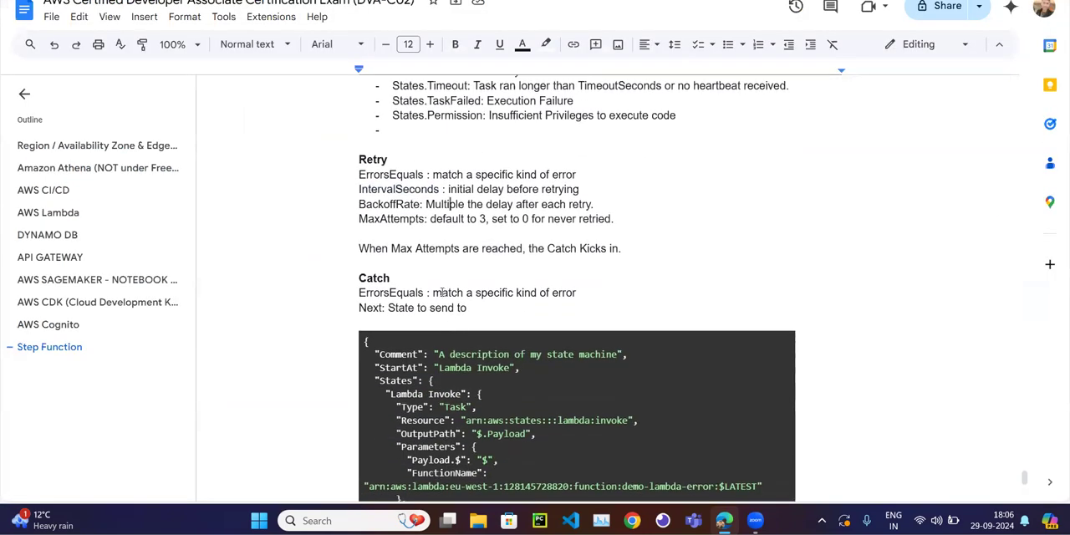
double_click(380, 292)
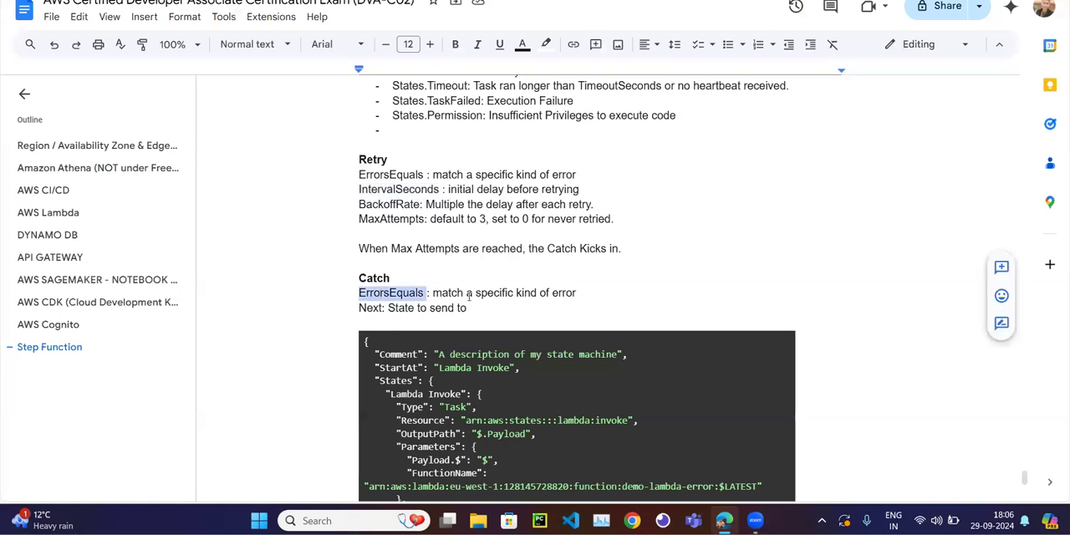
double_click(372, 278)
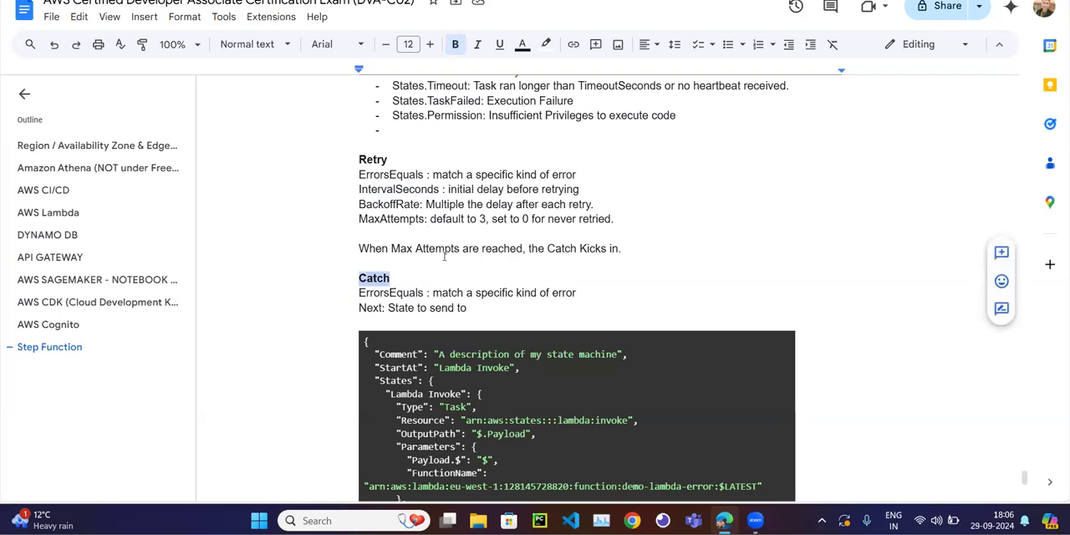
double_click(392, 218)
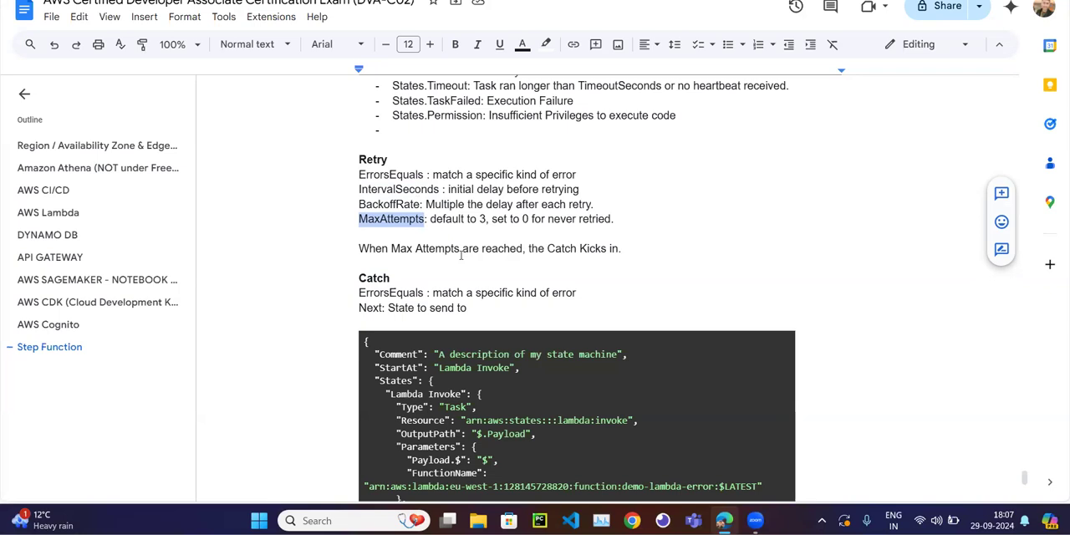
double_click(377, 279)
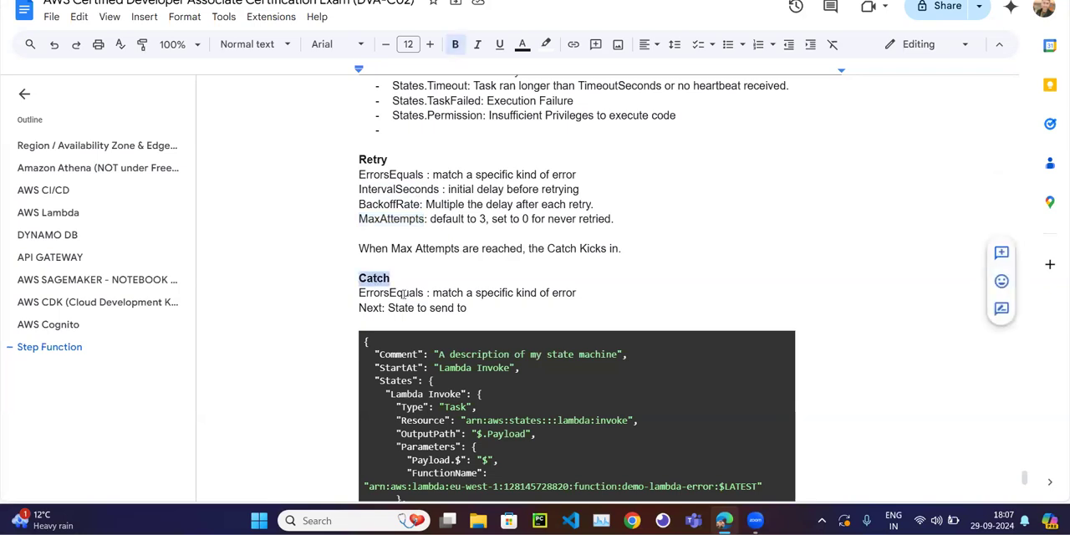
Review the descriptions of ErrorsEquals and Next in the Catch section of the notes.
double_click(405, 293)
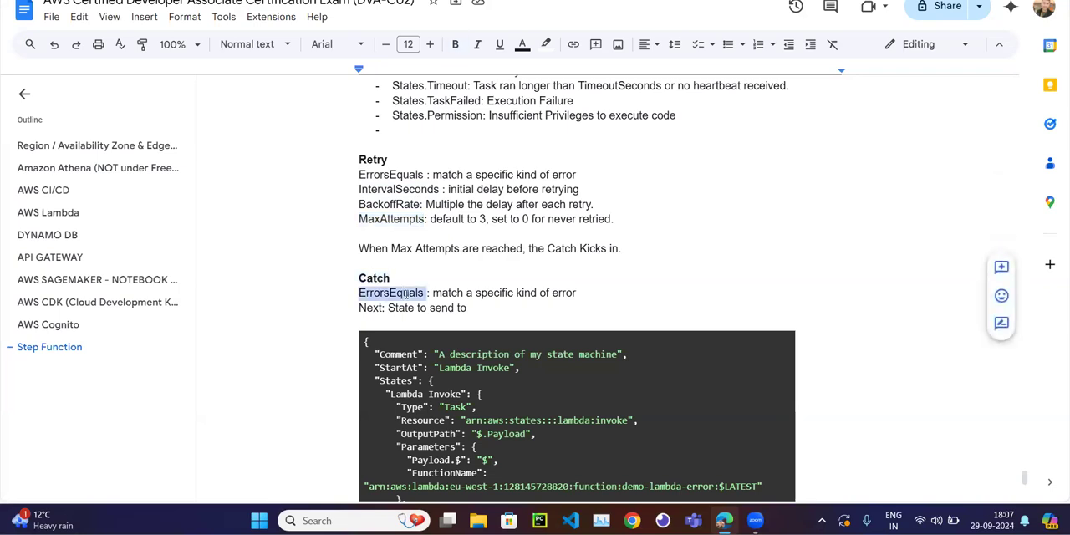
double_click(372, 308)
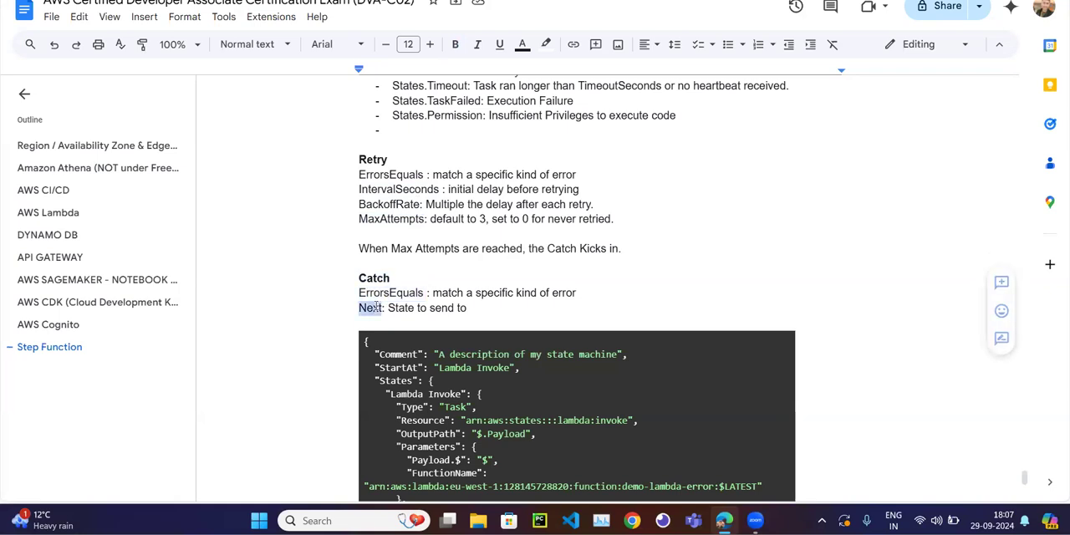
left_click(398, 292)
double_click(398, 293)
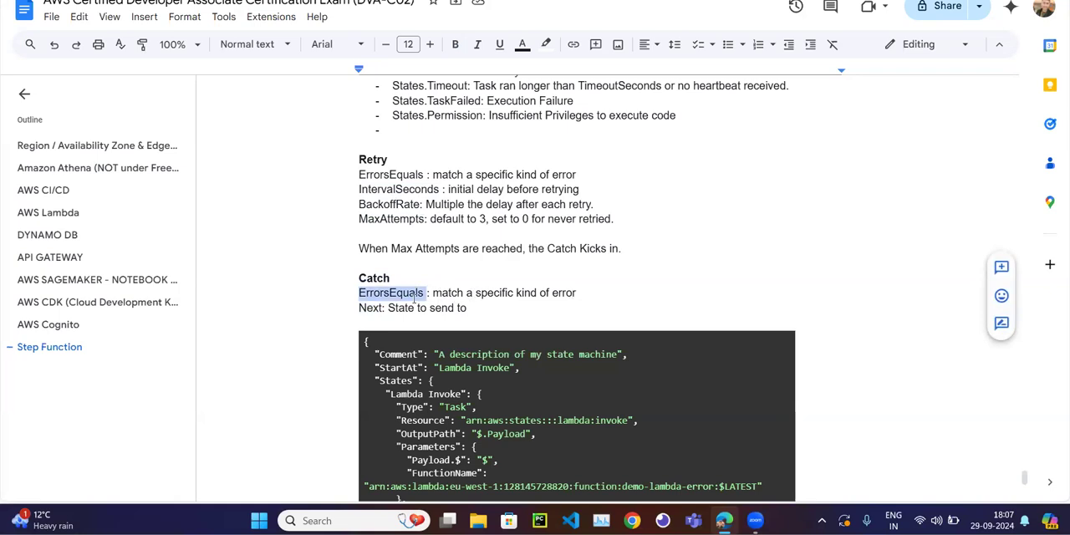
double_click(369, 308)
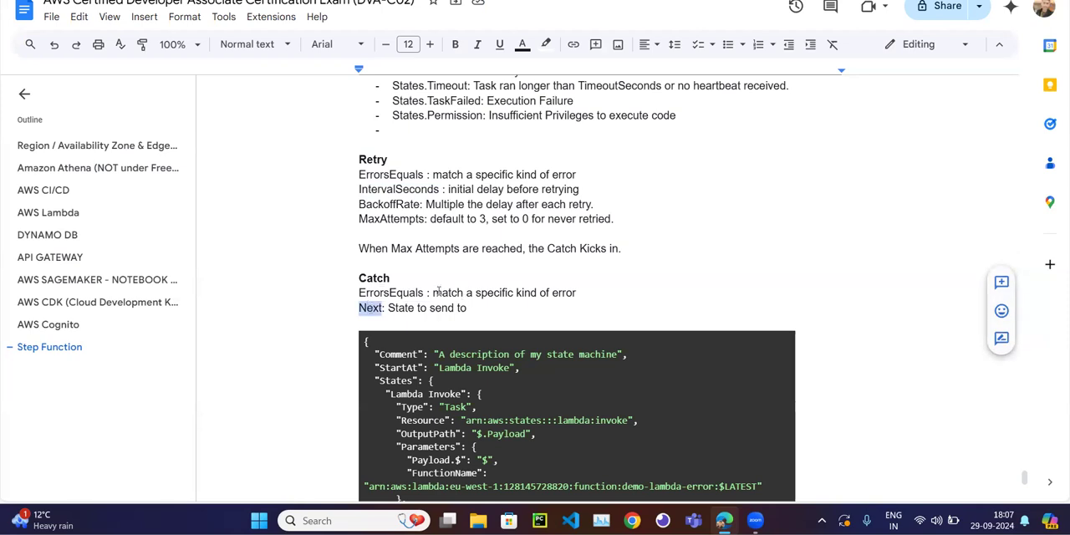
Copy the full sample state machine definition from the Google Docs notes and replace the Step Functions code with it.
scroll(503, 279, "down", 4)
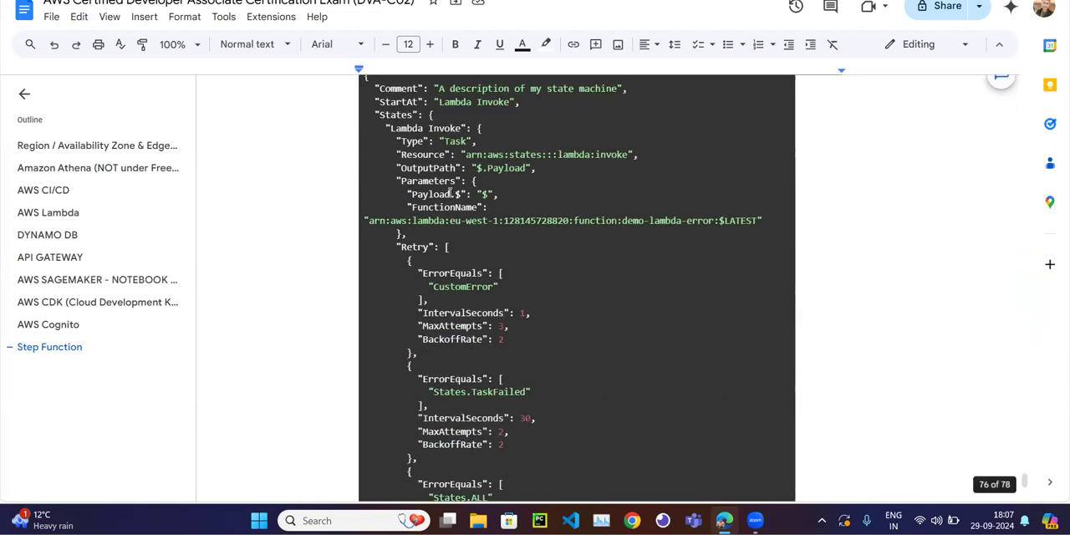
scroll(435, 175, "up", 2)
left_click_drag(366, 135, 381, 476)
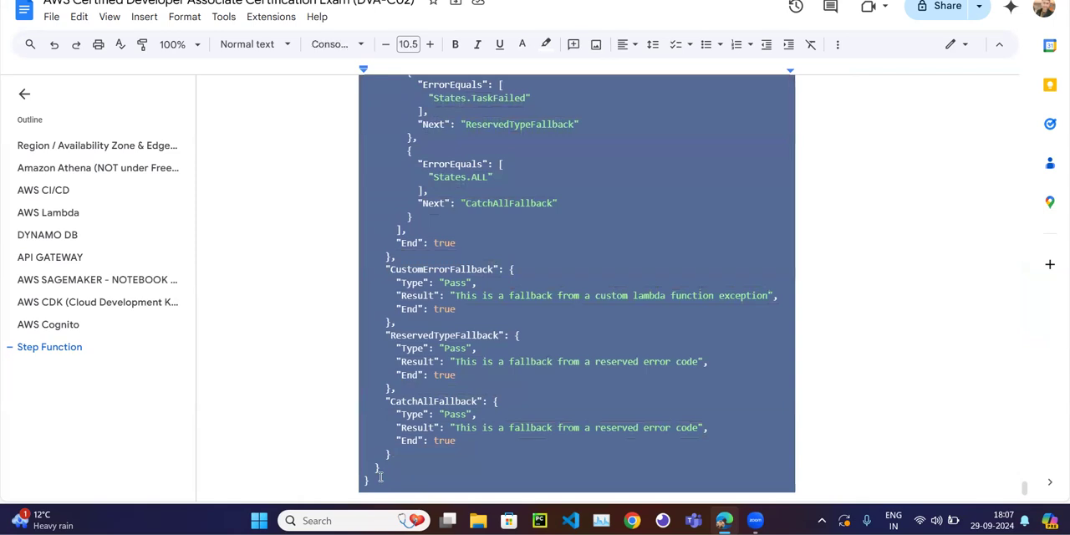
scroll(380, 477, "up", 15)
key("ctrl+Tab")
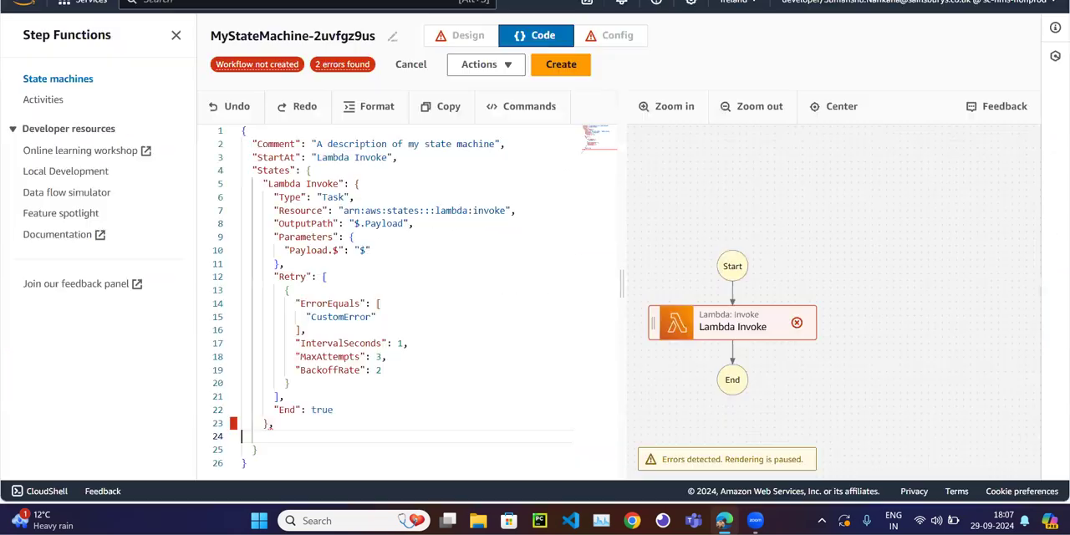
key("ctrl+a")
key("ctrl+v")
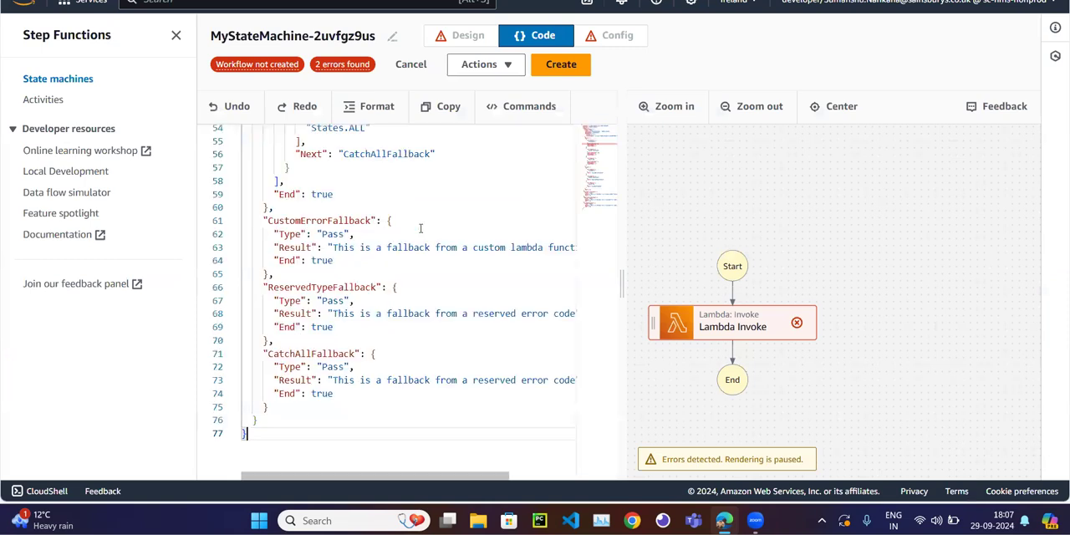
scroll(489, 199, "up", 10)
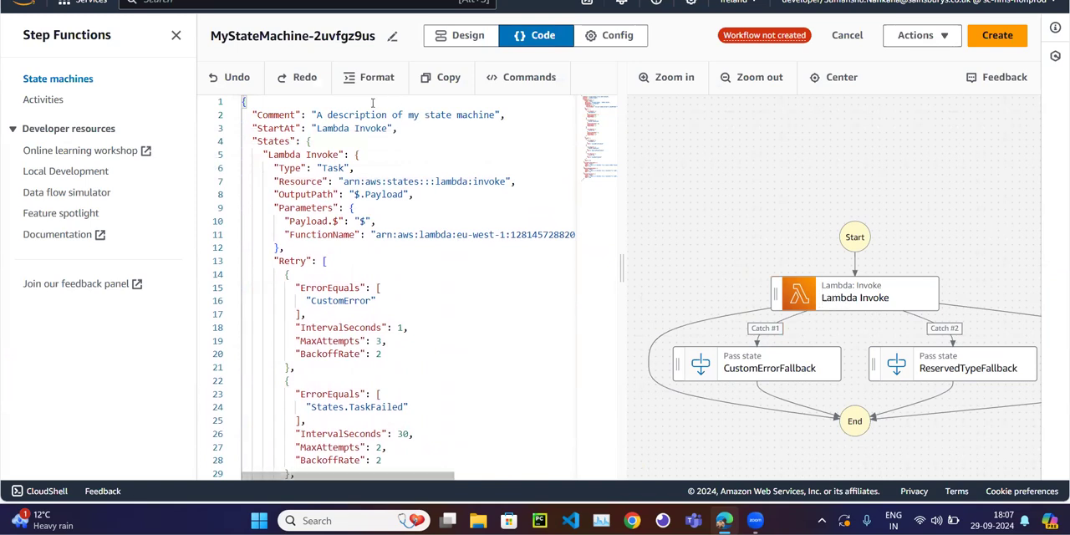
Replace the Lambda Invoke state's function name with the ARN of the demoErrorLambda function.
left_click(467, 35)
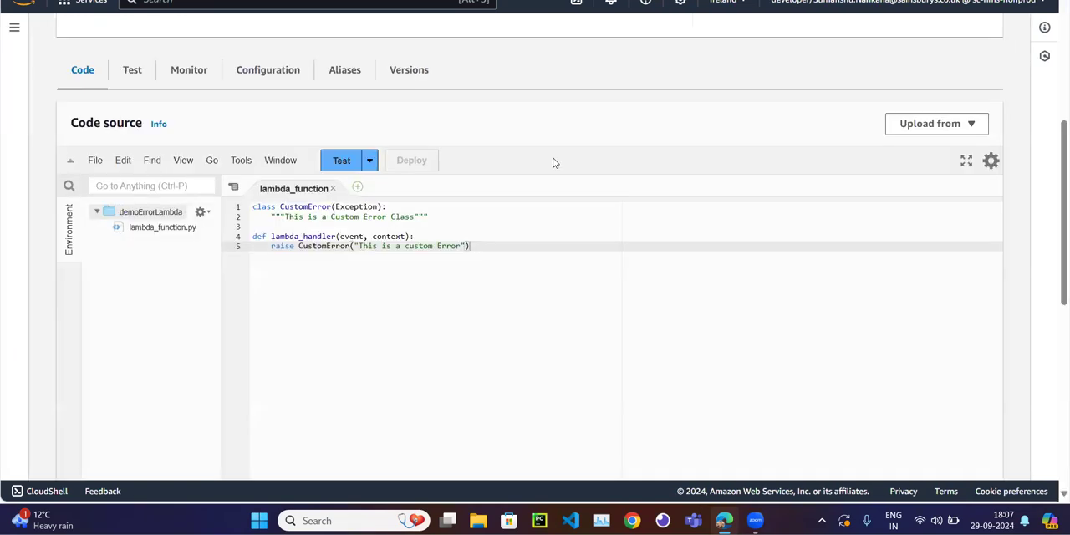
scroll(553, 162, "up", 4)
scroll(552, 162, "down", 1)
left_click(715, 281)
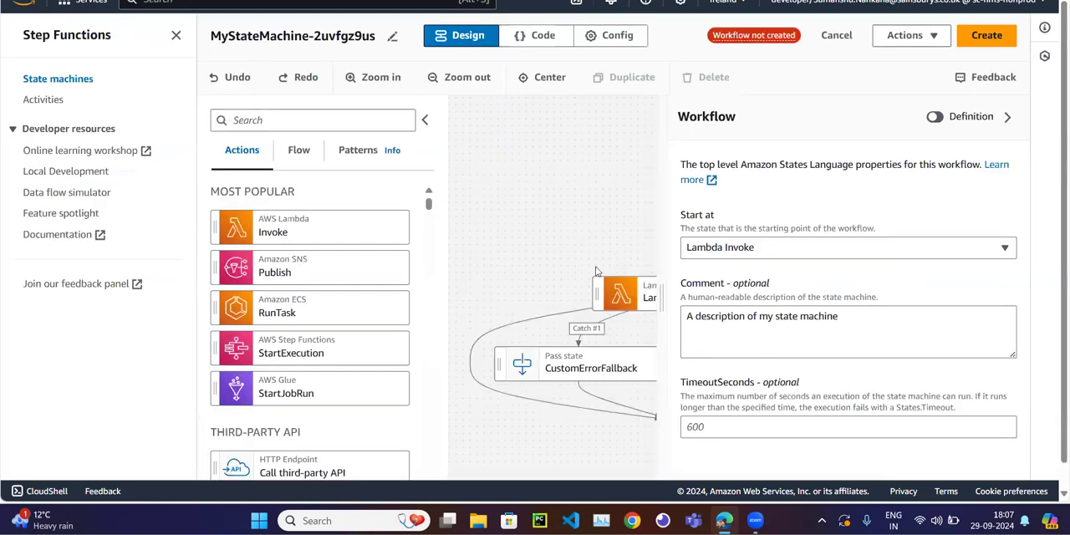
left_click(626, 299)
scroll(853, 317, "down", 1)
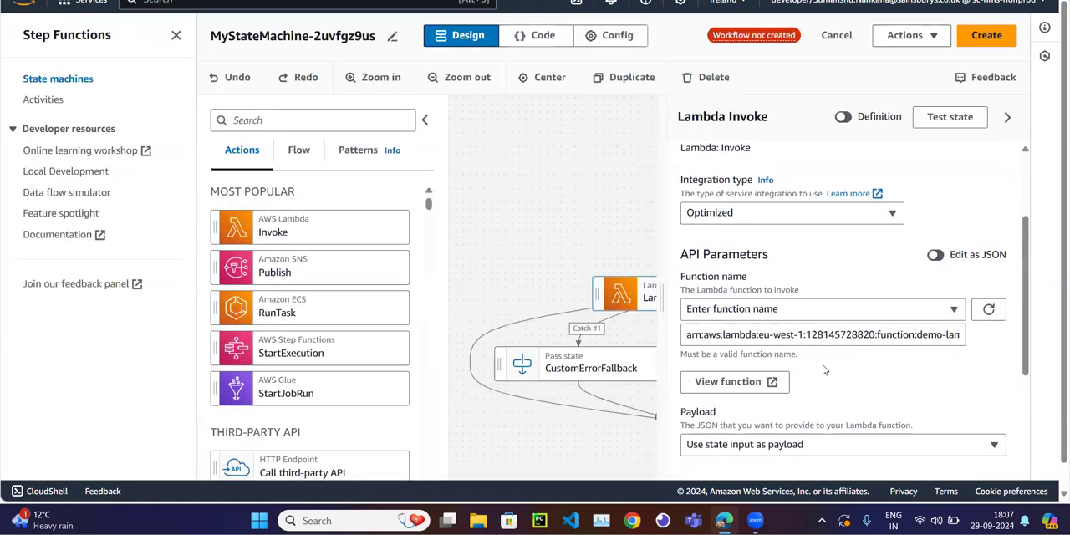
left_click(769, 334)
key("ctrl+a")
key("BackSpace")
key("ctrl+v")
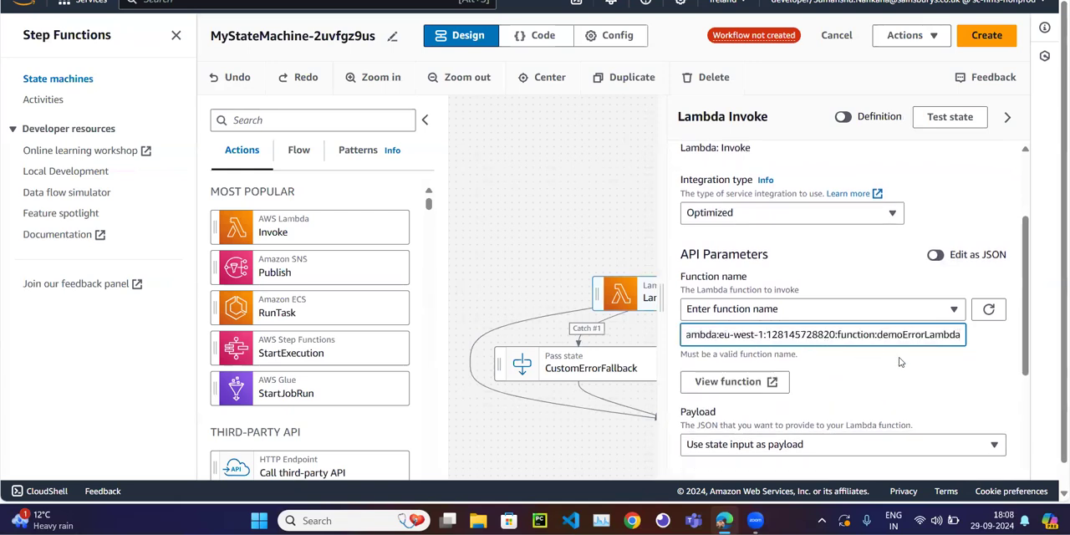
left_click(574, 201)
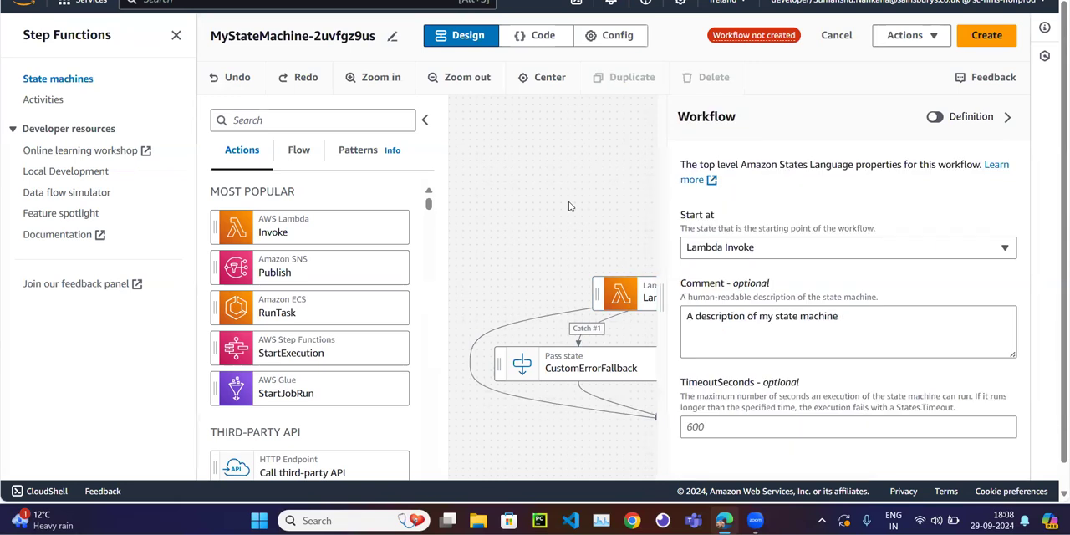
Examine the Retry block's CustomError entry in the code, including its ErrorEquals and IntervalSeconds settings.
left_click(543, 35)
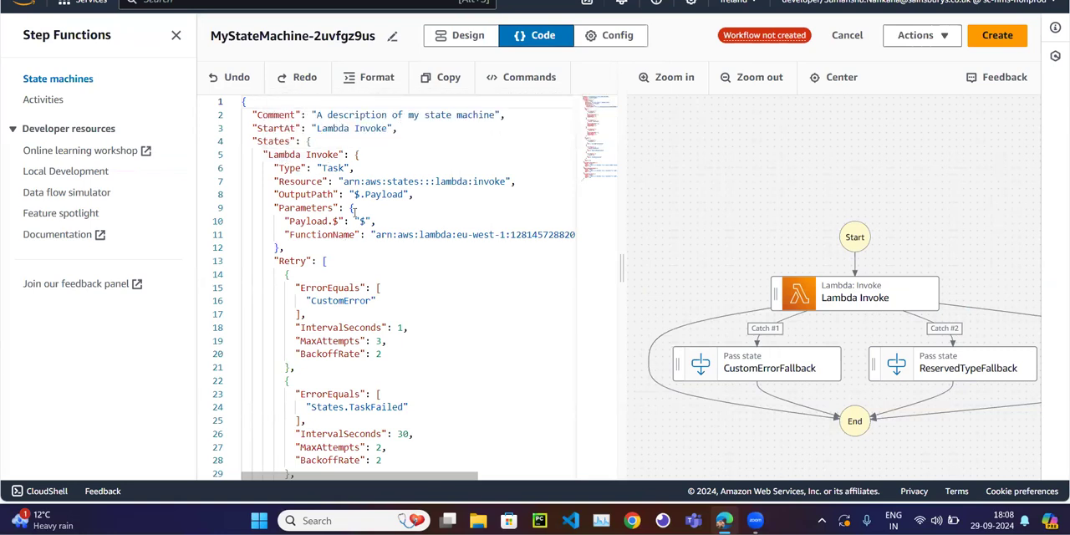
scroll(375, 308, "down", 1)
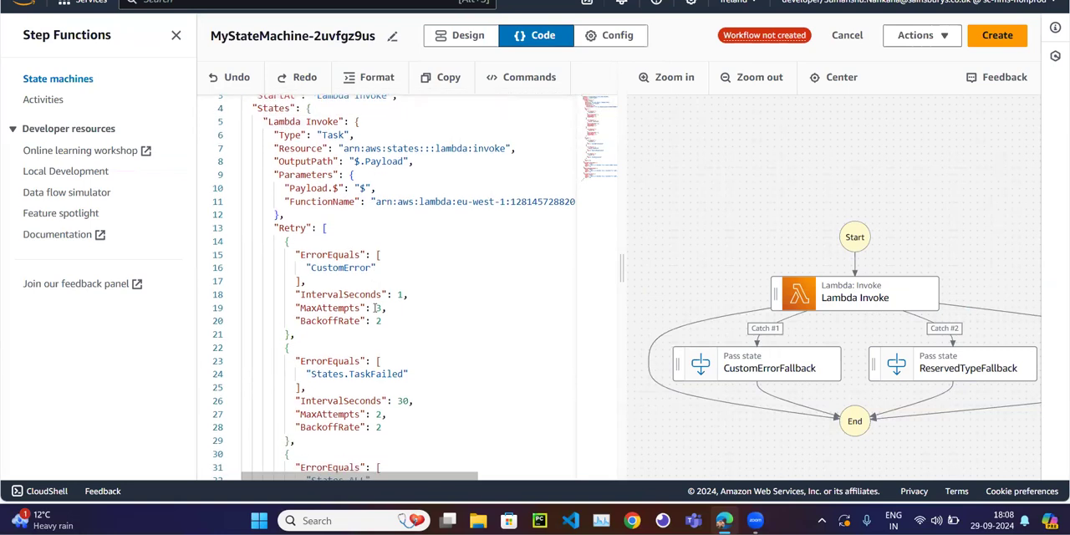
double_click(286, 228)
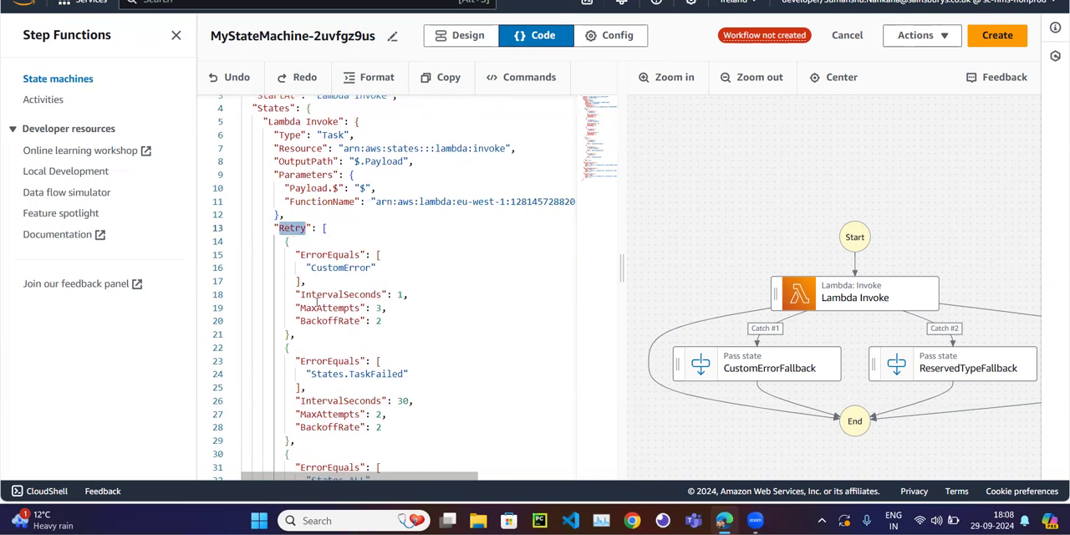
left_click(421, 235)
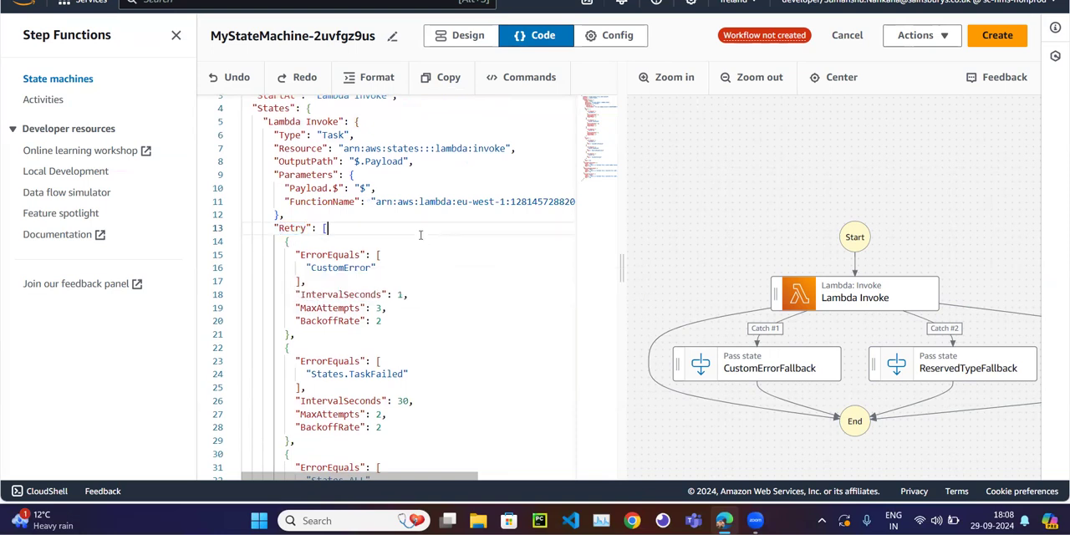
double_click(326, 255)
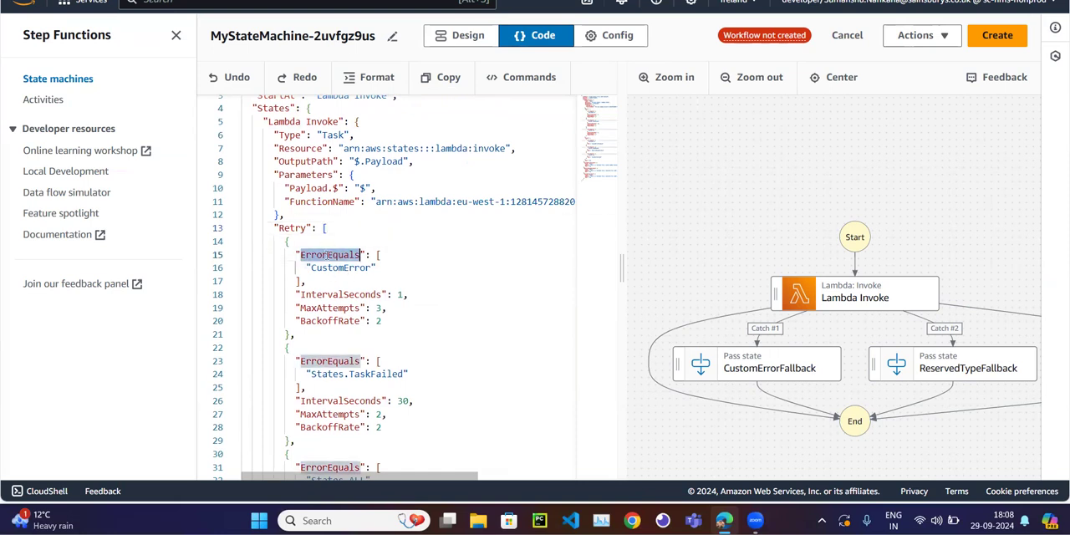
double_click(328, 267)
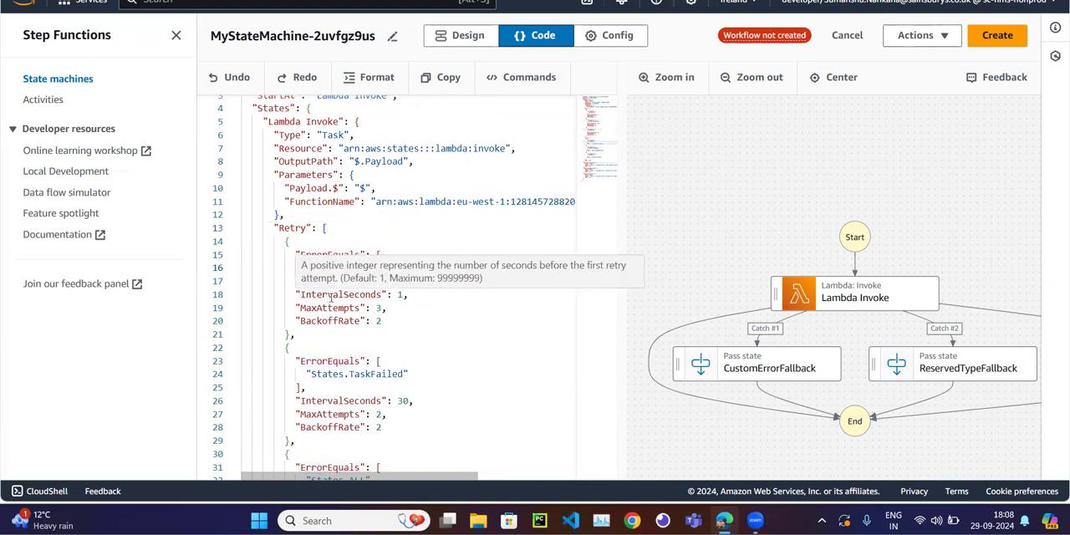
double_click(330, 295)
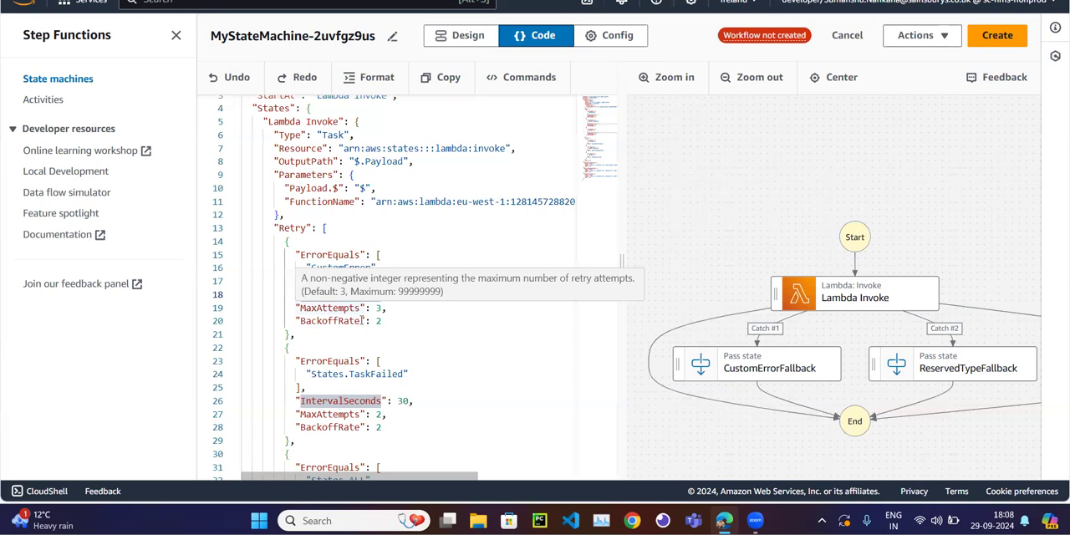
Compare the States.TaskFailed retry entry with the CustomError entry and look on to the States.ALL entry.
scroll(351, 326, "down", 1)
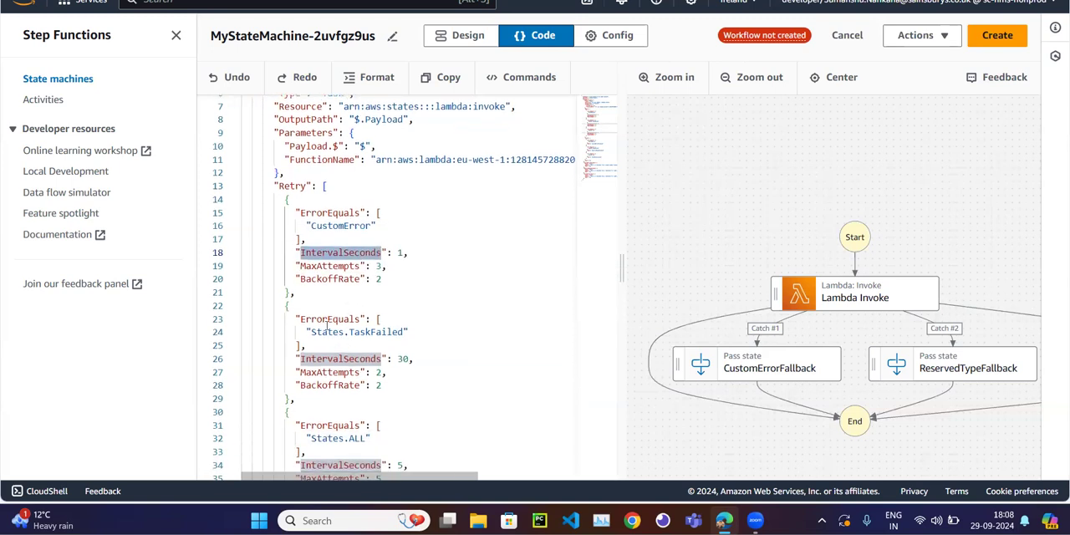
double_click(377, 332)
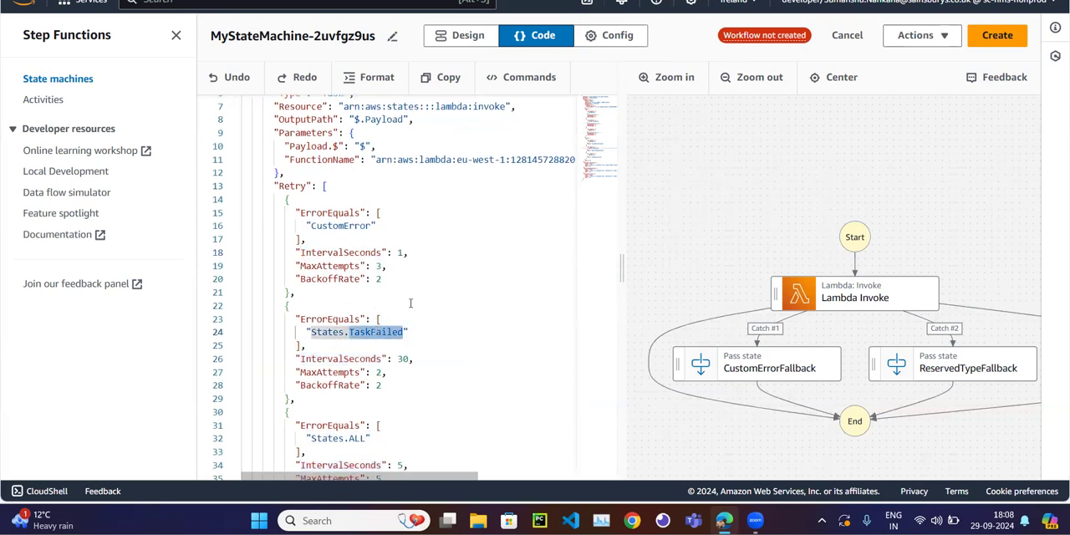
double_click(367, 226)
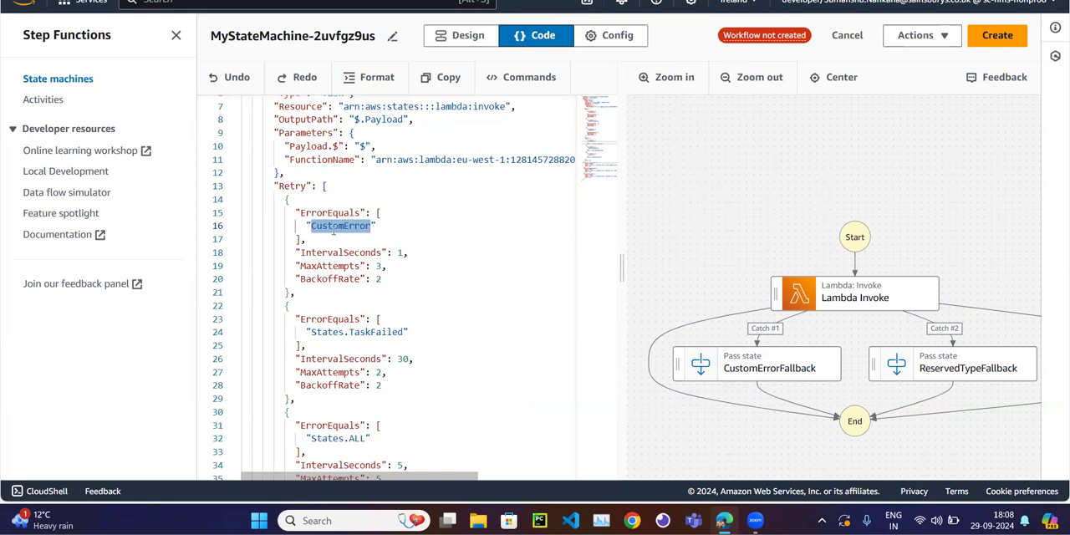
left_click(360, 332)
double_click(361, 333)
left_click(424, 329)
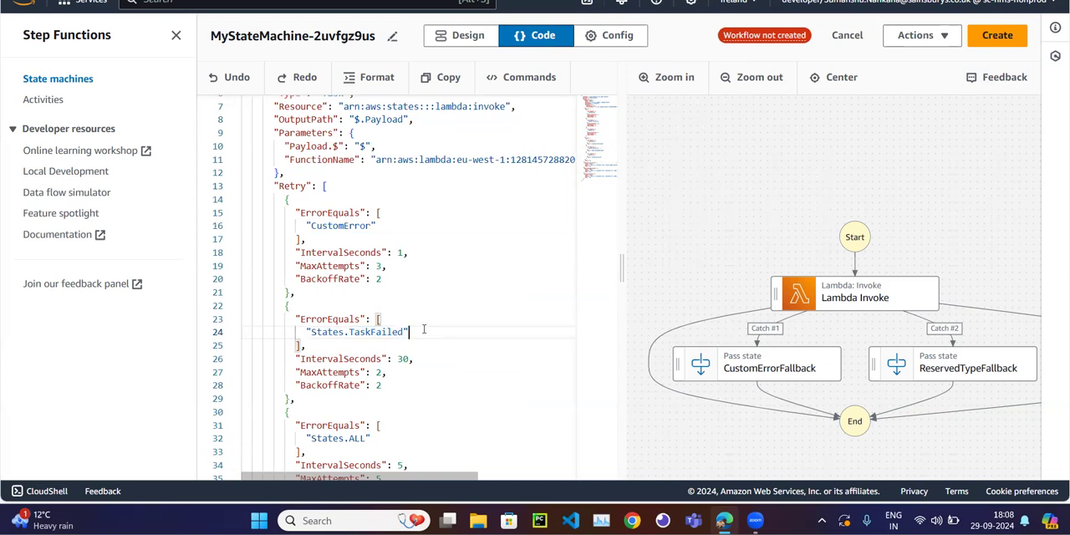
scroll(424, 329, "down", 1)
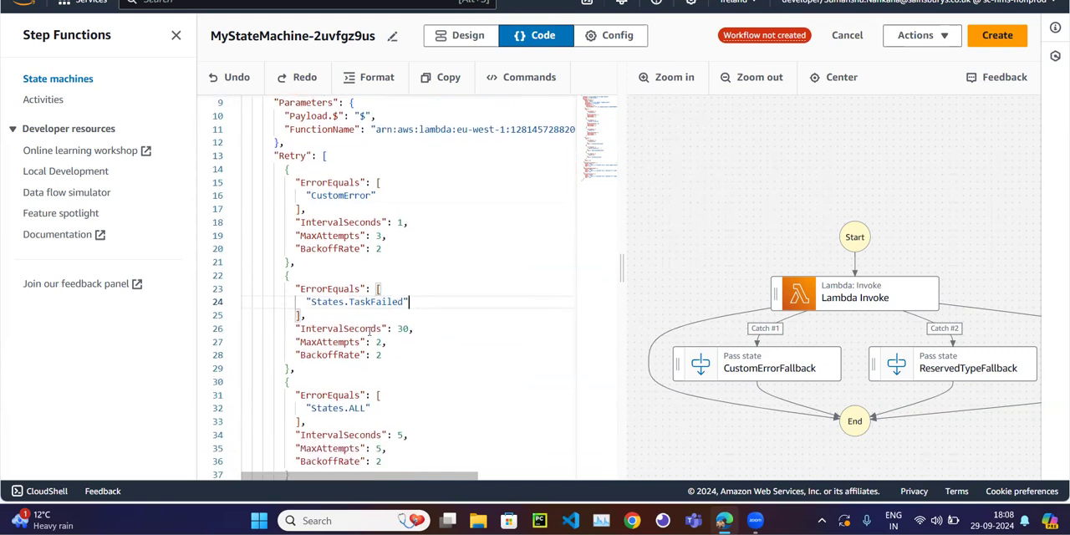
Examine the States.TaskFailed retry entry's IntervalSeconds, MaxAttempts and BackoffRate, and compare its error name with CustomError and States.ALL.
double_click(403, 330)
double_click(380, 351)
left_click(381, 342)
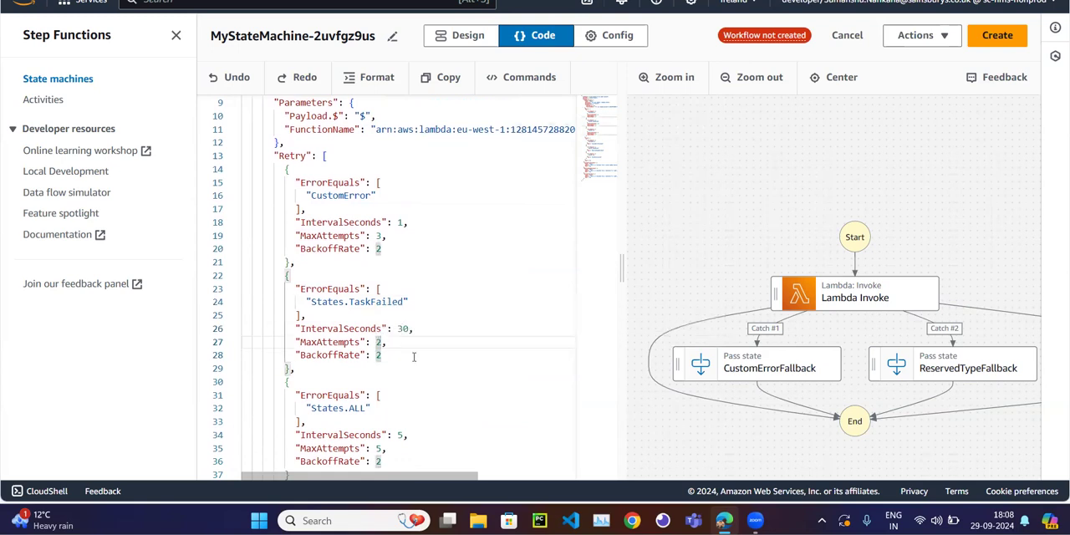
scroll(413, 357, "down", 2)
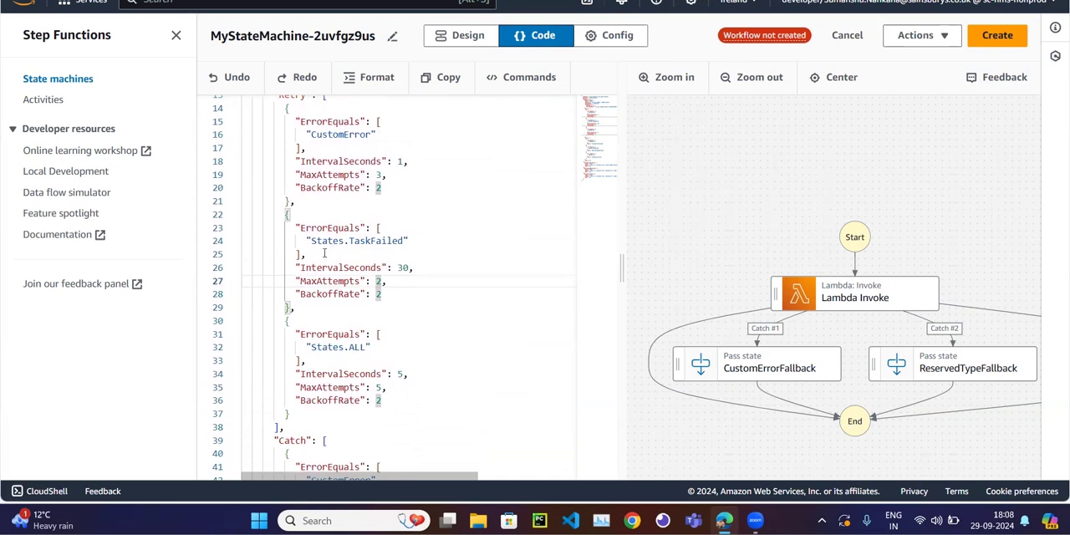
double_click(336, 134)
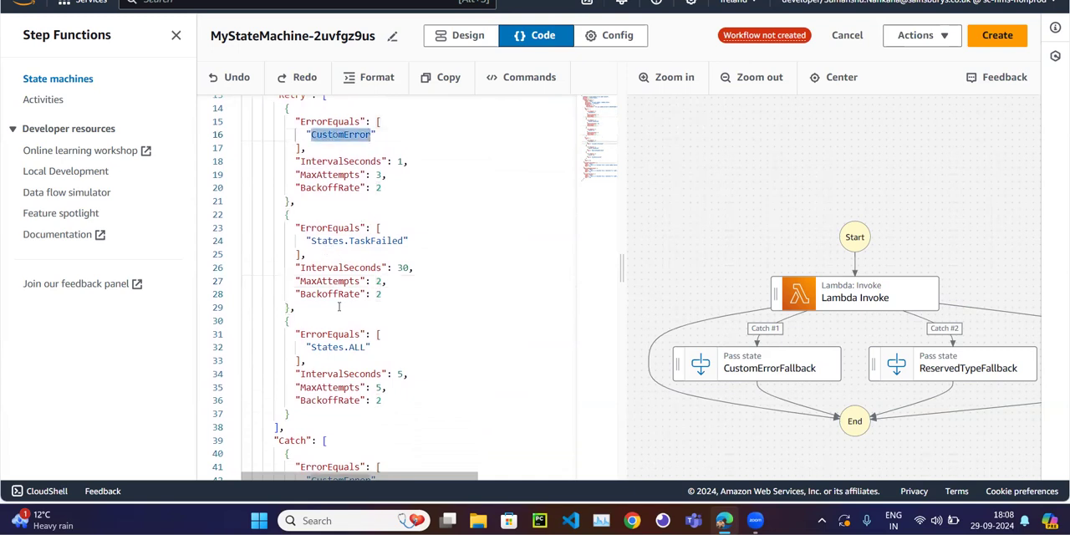
double_click(336, 346)
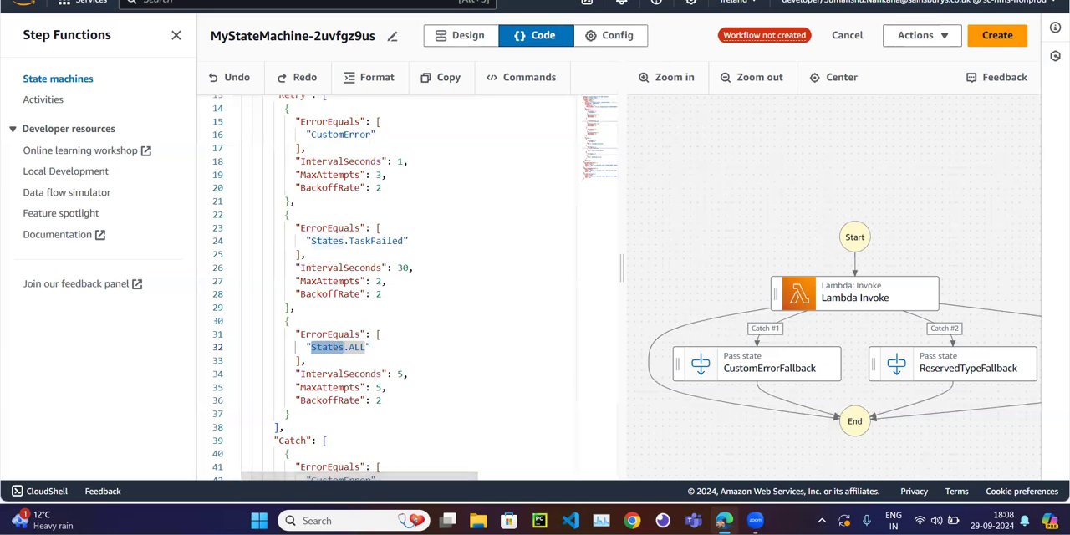
Review the predefined error names in the AWS "Handling errors in Step Functions workflows" documentation down to States.TaskFailed, and return to the code.
left_click(465, 1)
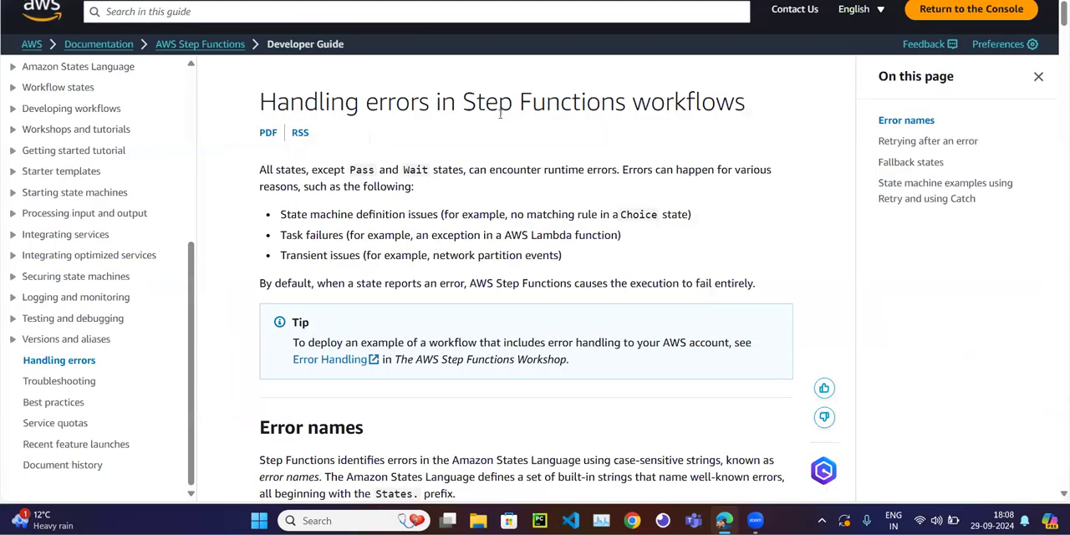
scroll(459, 282, "down", 10)
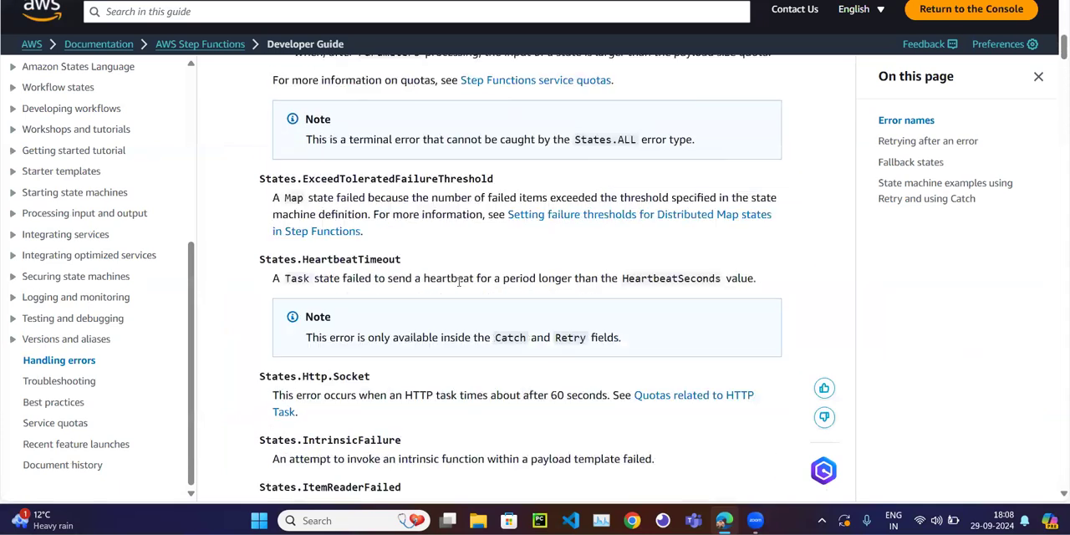
scroll(459, 282, "down", 1)
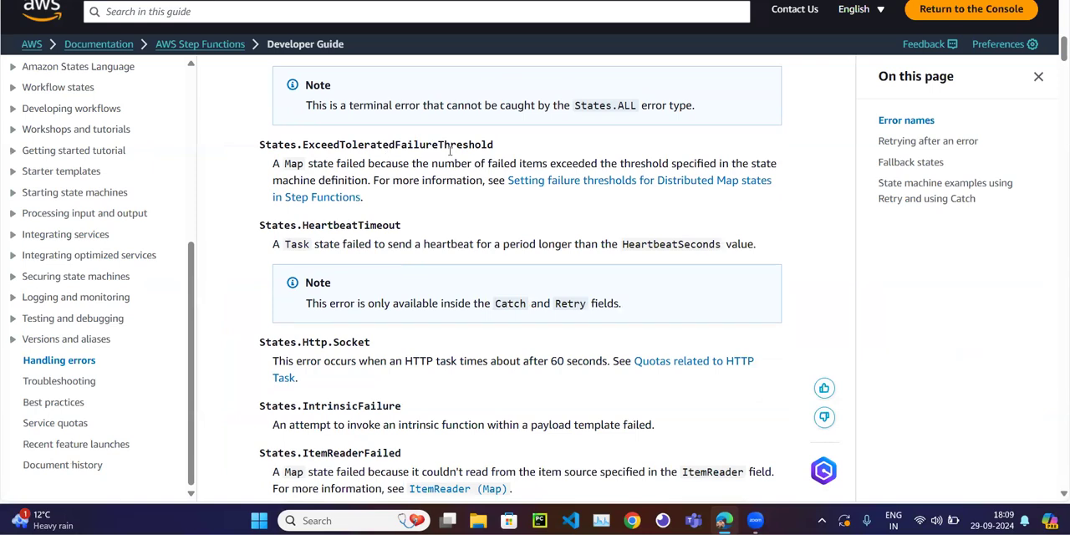
scroll(334, 234, "down", 2)
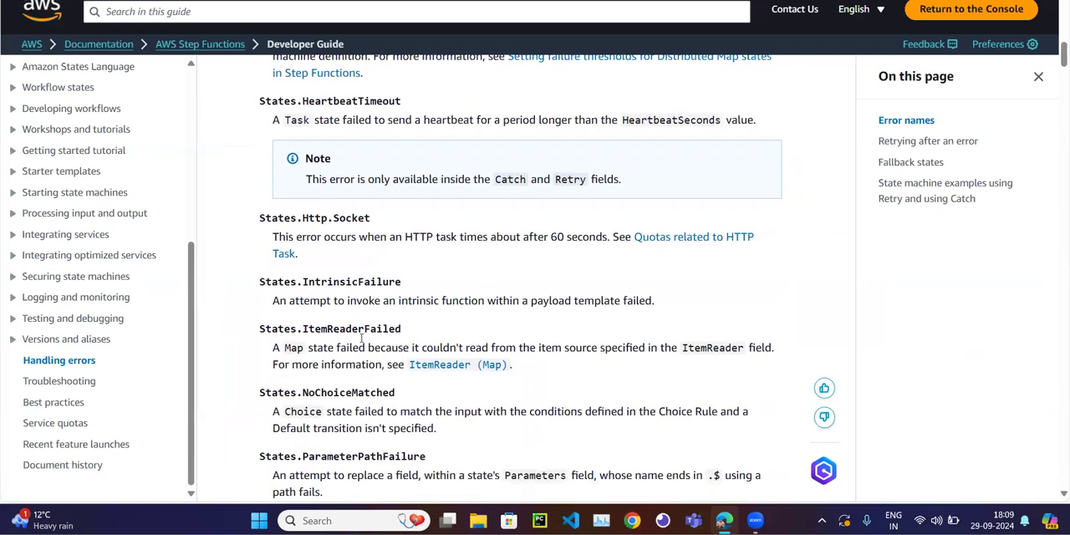
scroll(368, 318, "down", 2)
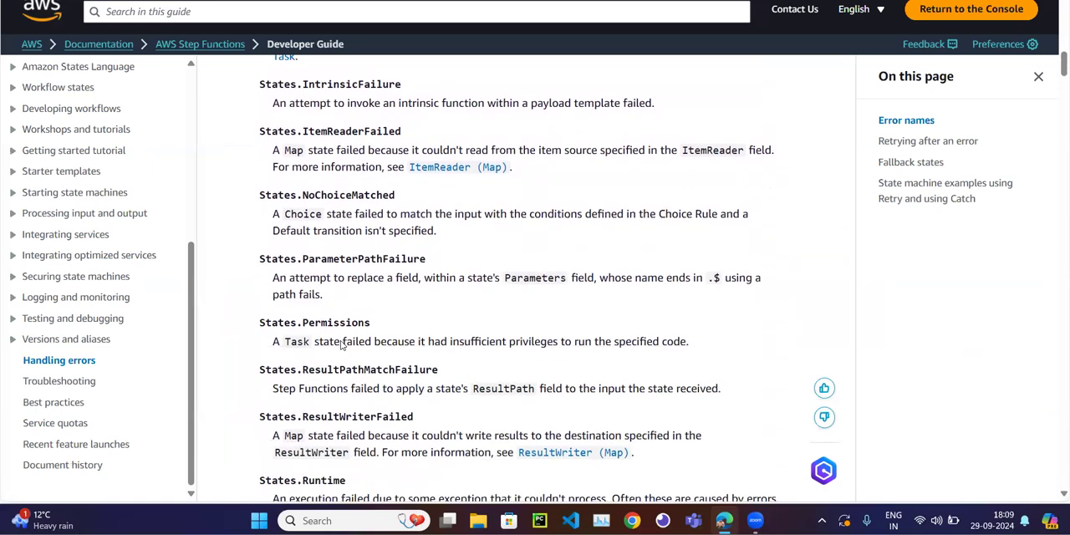
scroll(343, 376, "down", 2)
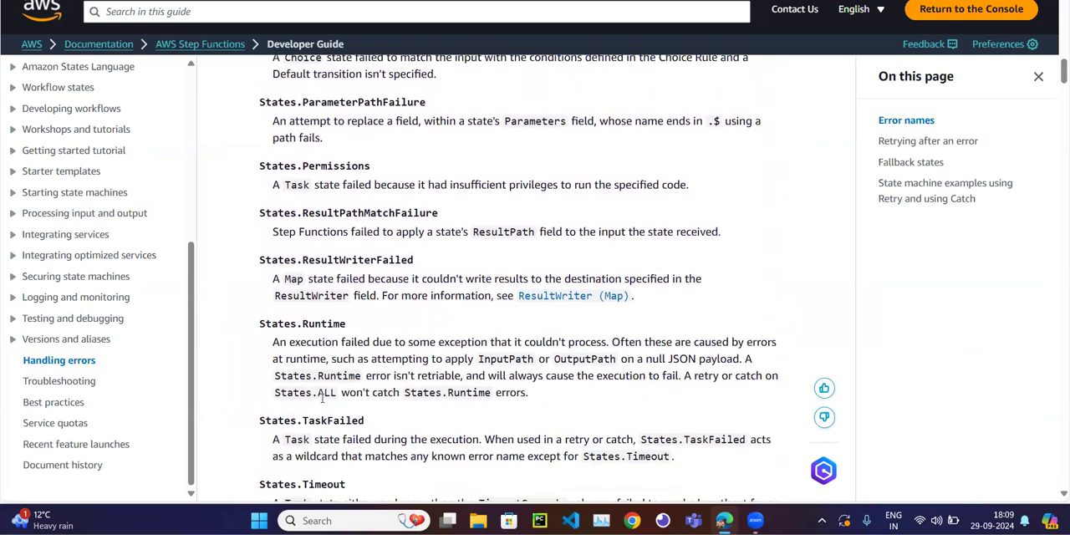
key("ctrl+shift+Tab")
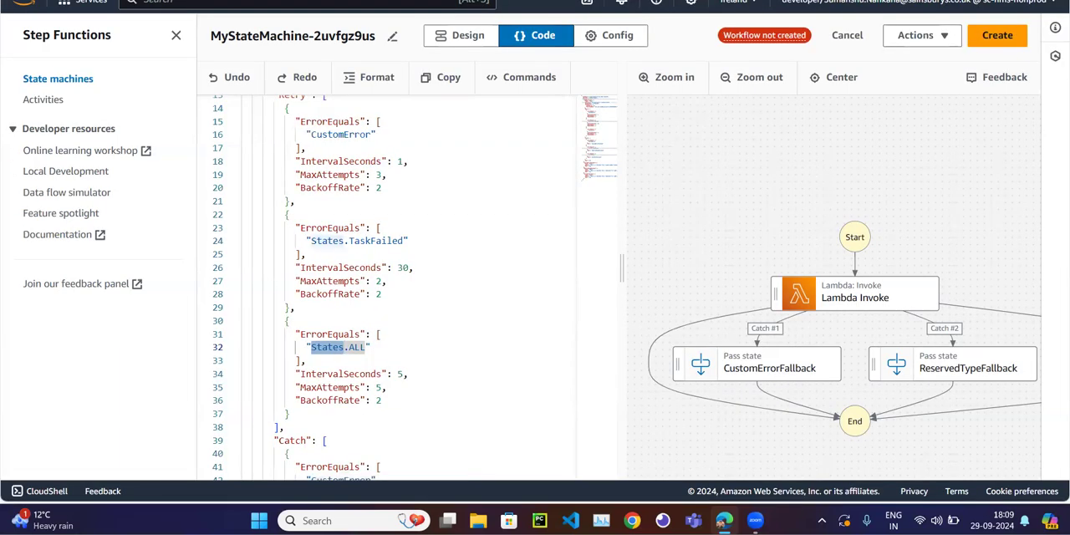
key("ctrl+shift+Tab")
Compare the error names of the three Retry entries and examine the States.ALL entry's MaxAttempts and IntervalSeconds.
left_click(426, 285)
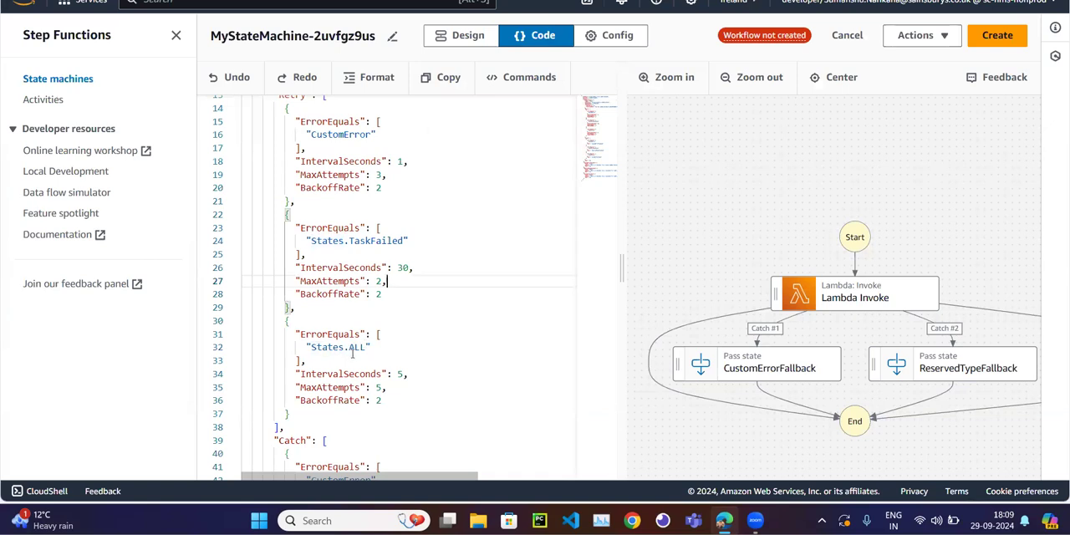
double_click(362, 347)
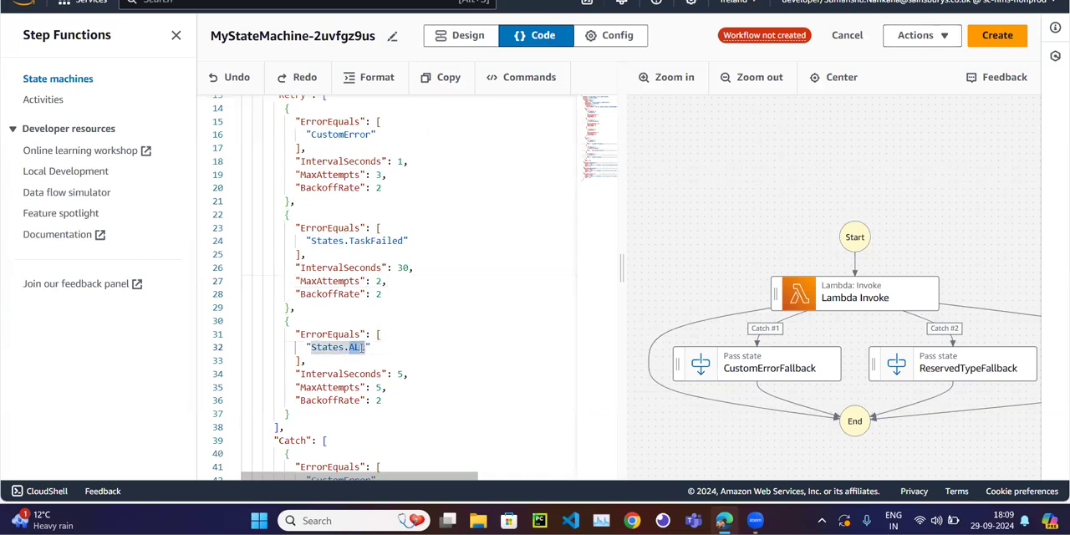
double_click(361, 241)
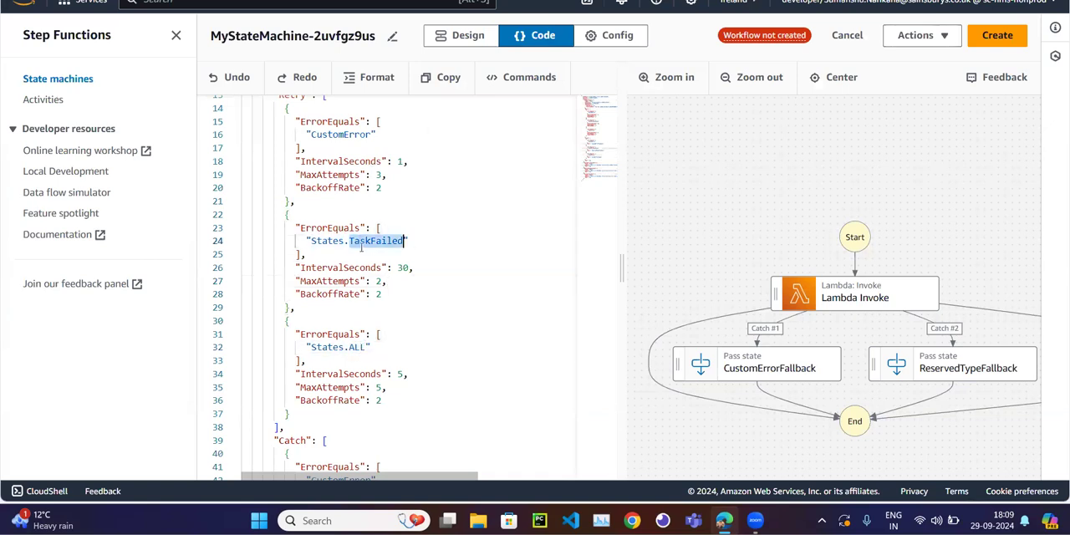
double_click(343, 134)
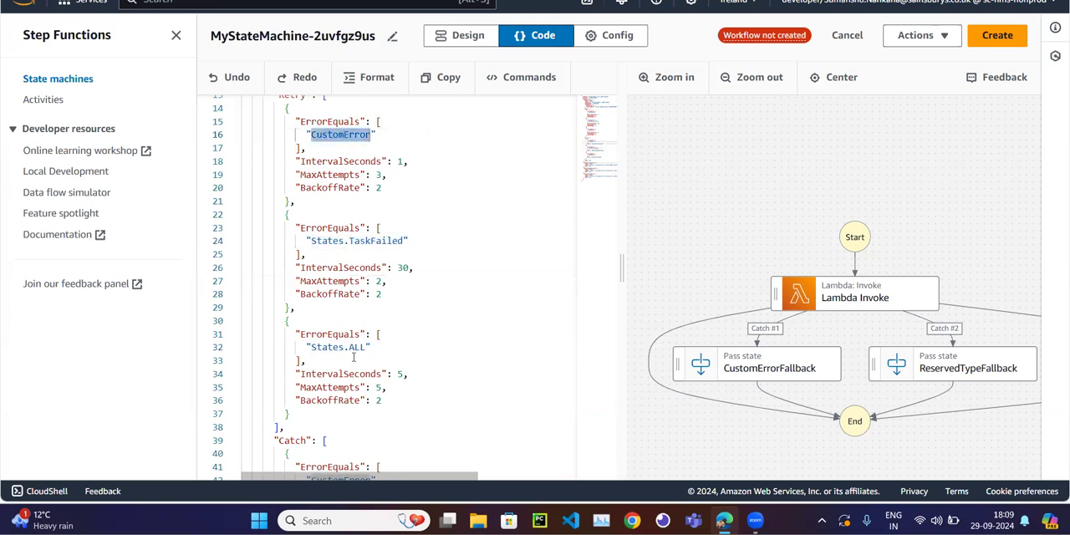
left_click_drag(311, 347, 366, 348)
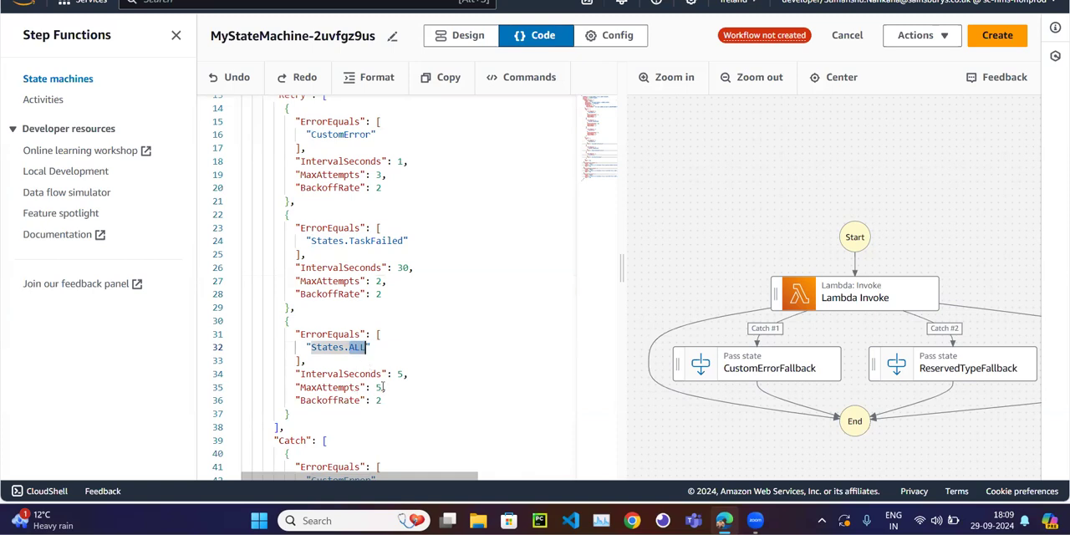
left_click(380, 387)
left_click(409, 373)
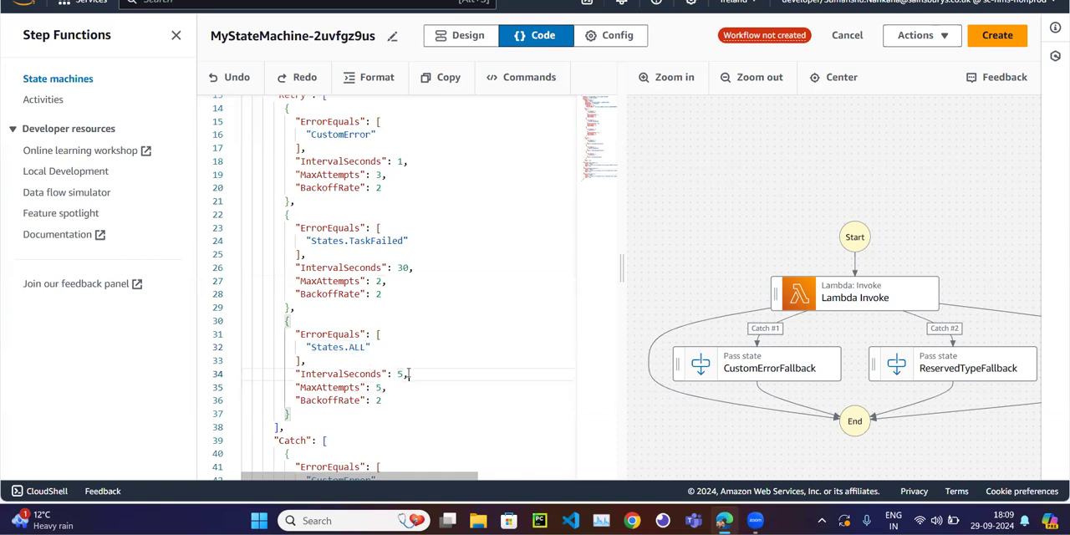
Locate the Catch block in the code and check the Google Docs notes on Catch's error matching and Next setting.
scroll(409, 372, "down", 1)
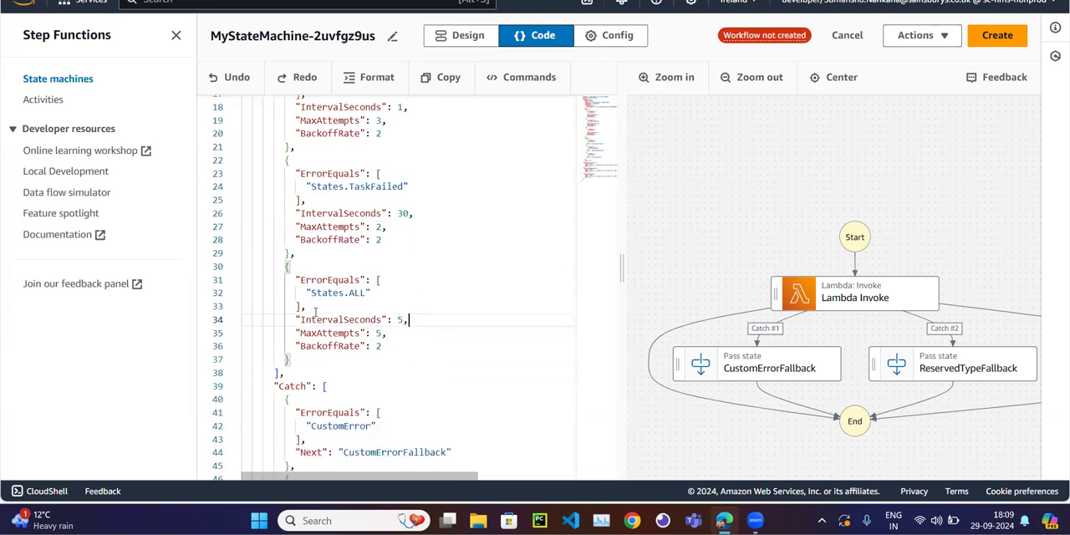
scroll(376, 312, "down", 1)
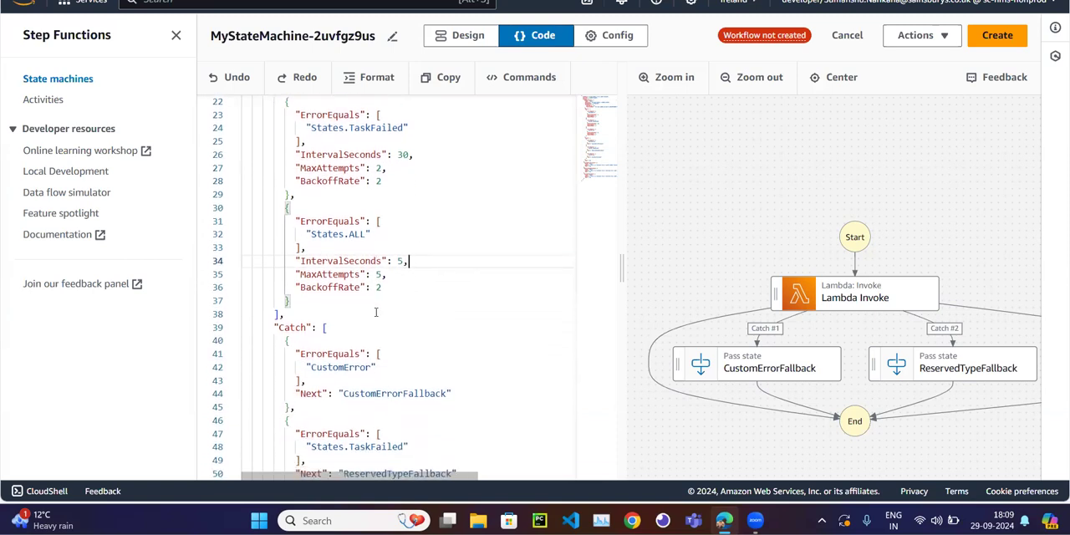
double_click(290, 328)
key("alt+Tab")
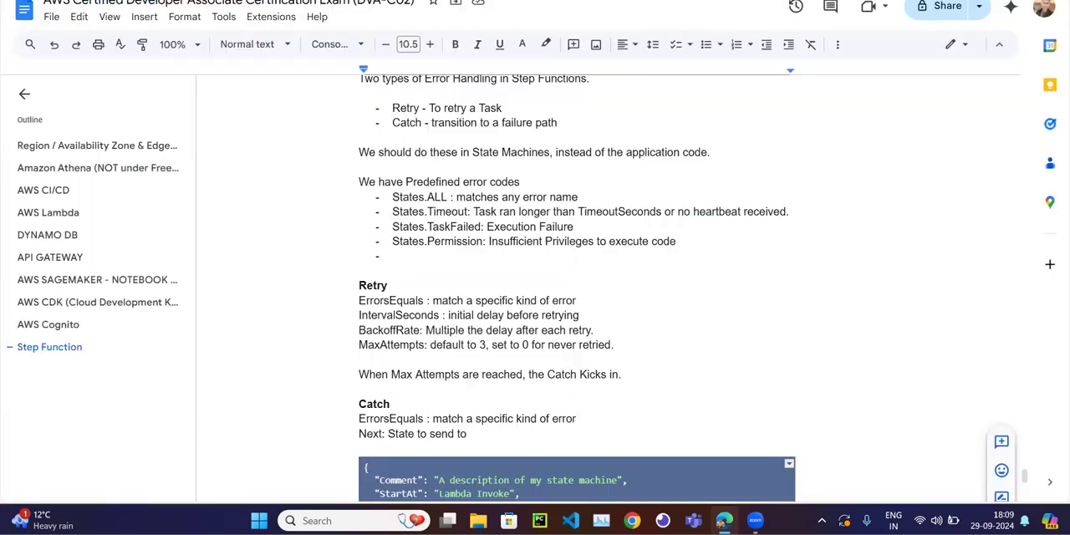
scroll(413, 358, "down", 2)
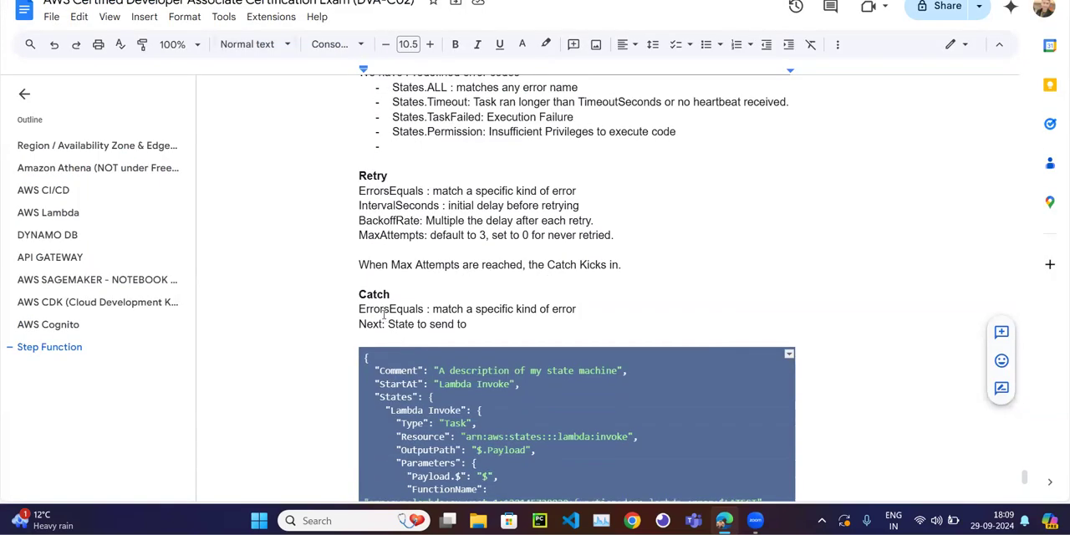
key("alt+Tab")
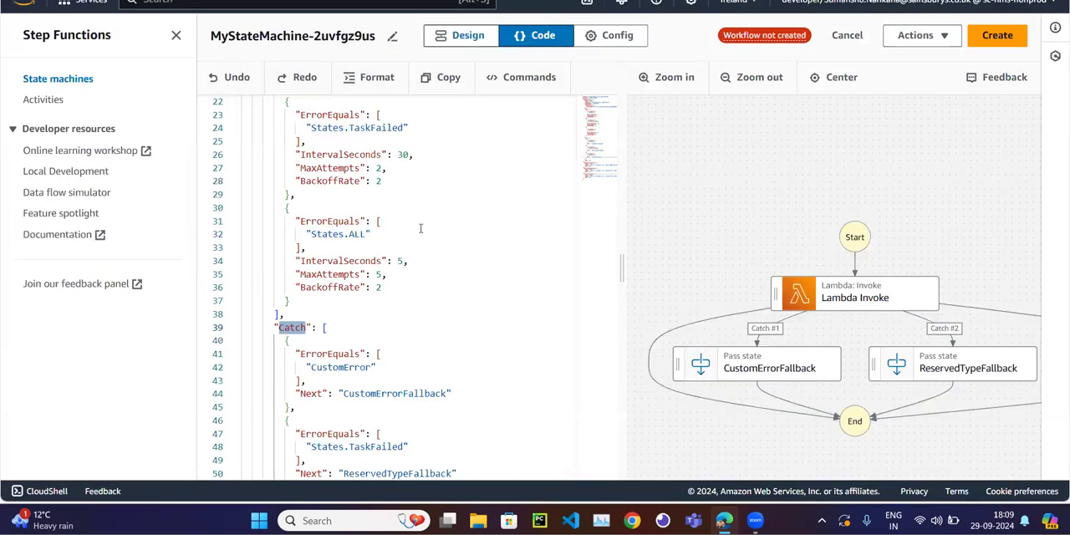
Examine the ErrorEquals setting of the first Catch entry and match its CustomError name with the Retry entry.
scroll(315, 281, "down", 1)
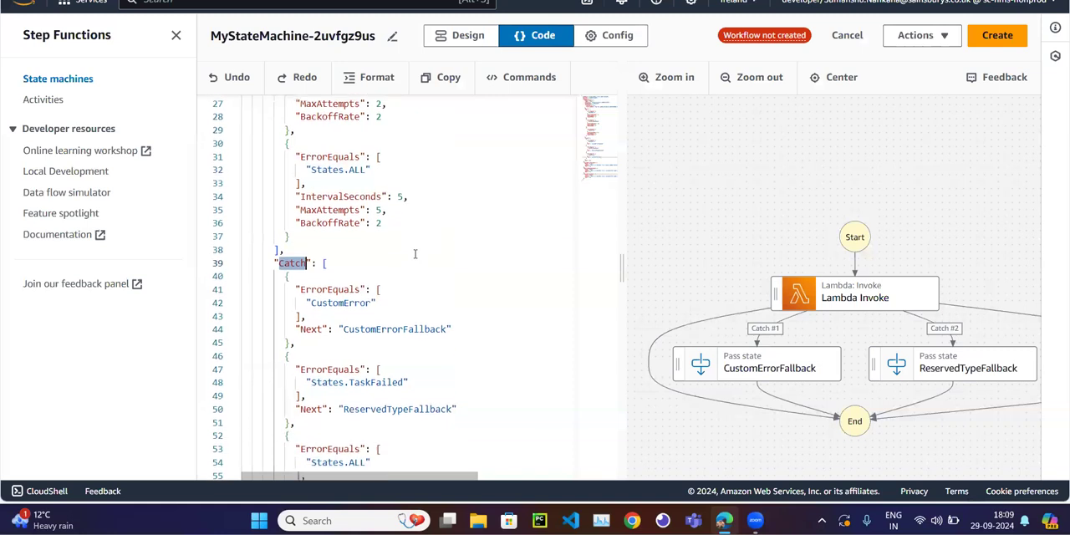
double_click(339, 283)
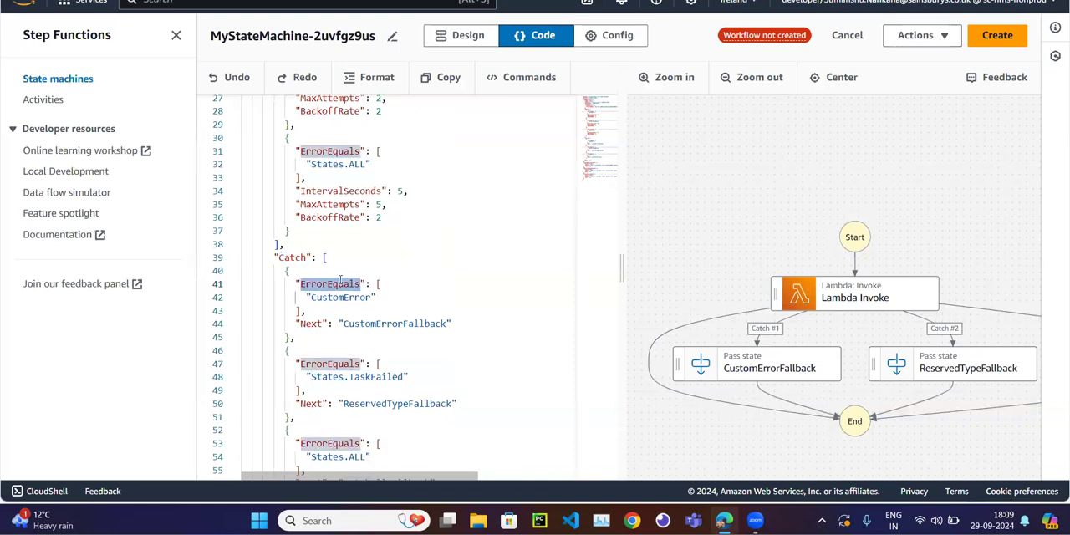
scroll(340, 280, "up", 3)
scroll(357, 183, "up", 1)
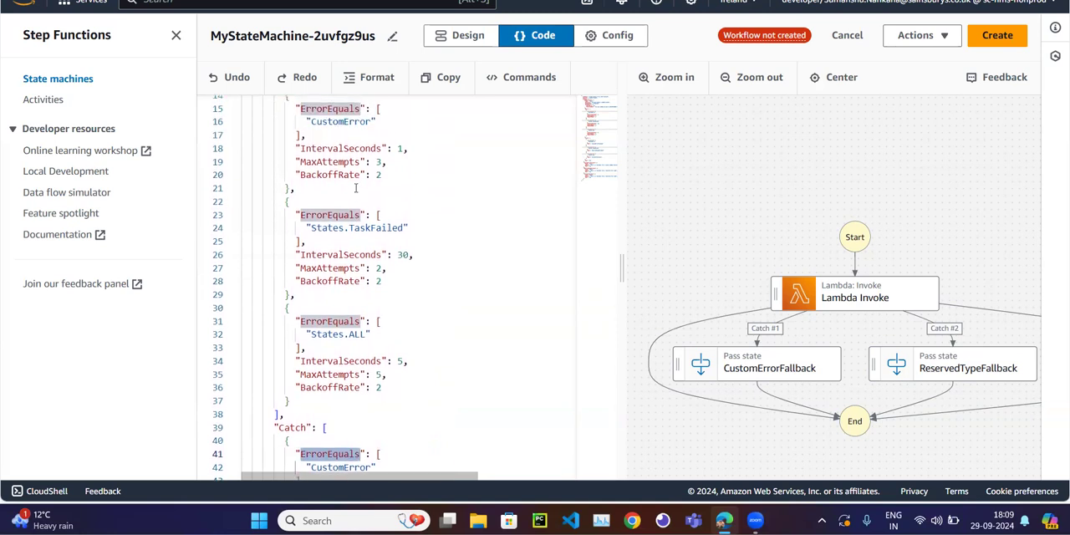
double_click(345, 121)
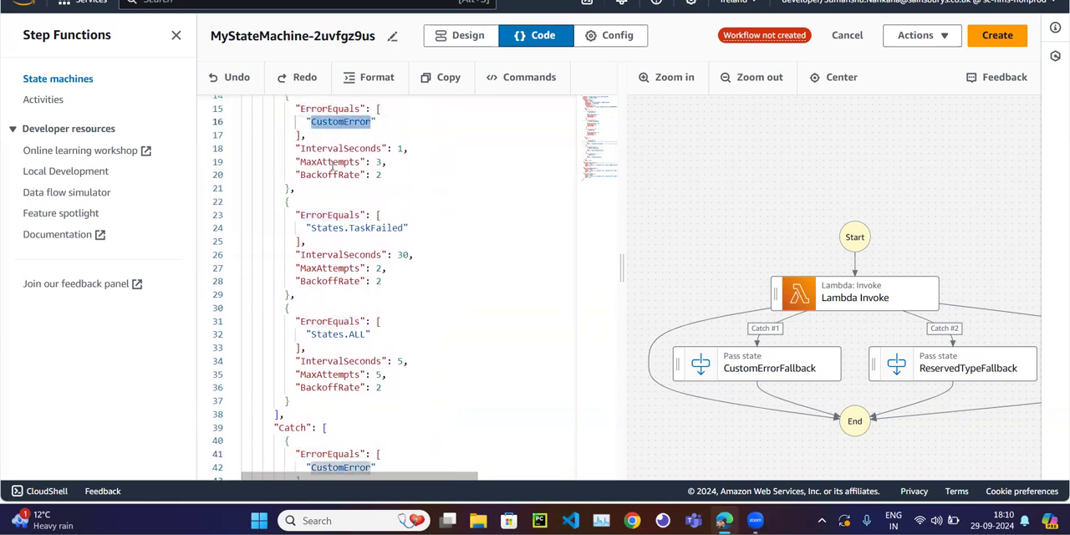
scroll(368, 201, "down", 3)
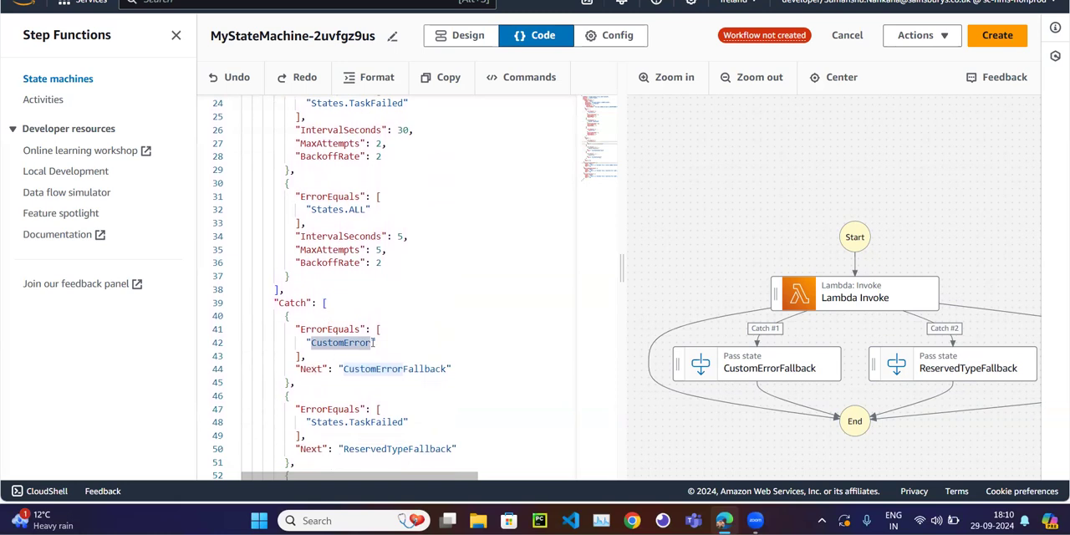
scroll(367, 335, "down", 1)
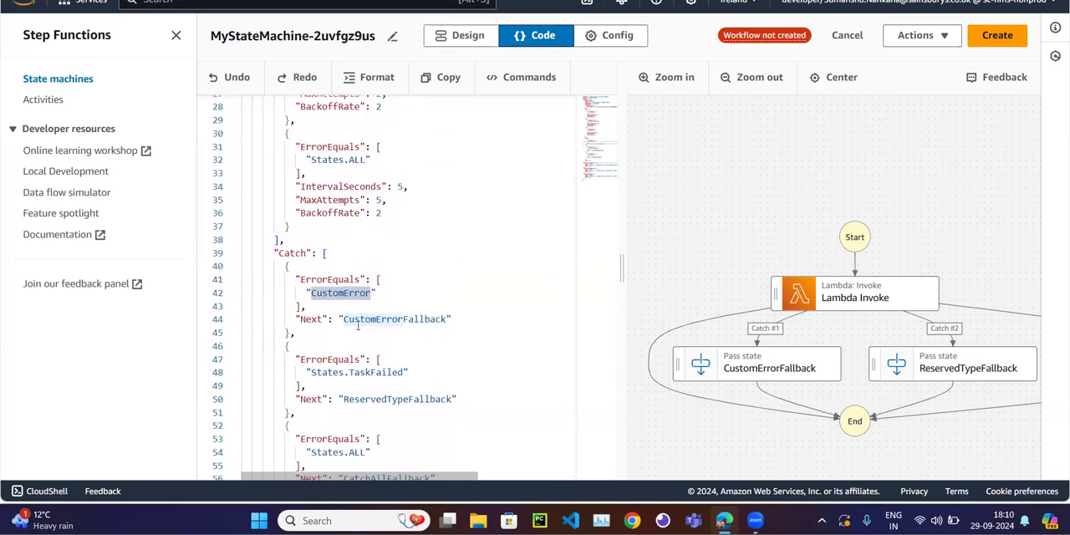
Trace the CustomError catch entry's Next setting to the CustomErrorFallback state and read that state's full Result text.
double_click(309, 319)
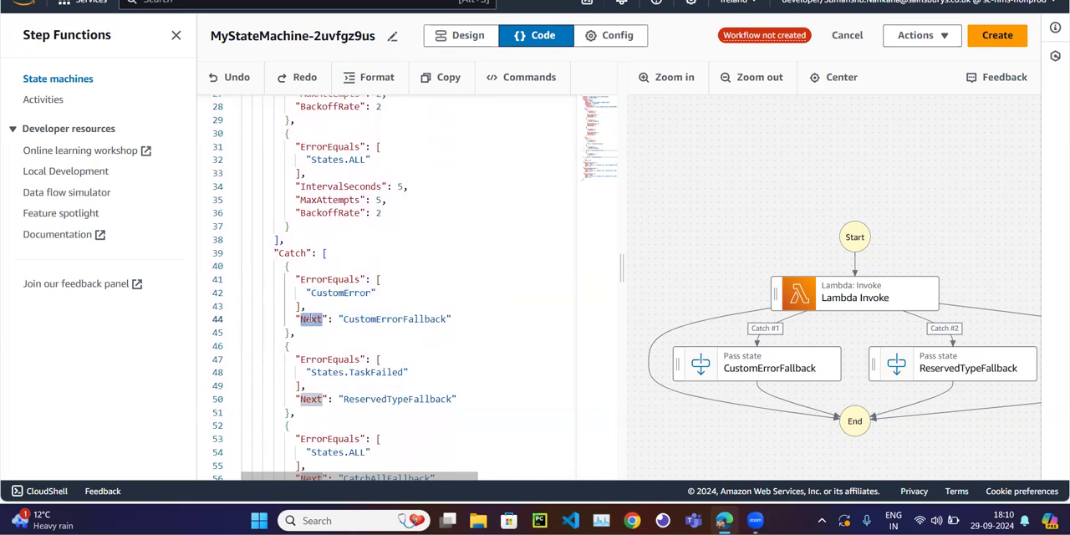
scroll(369, 248, "down", 3)
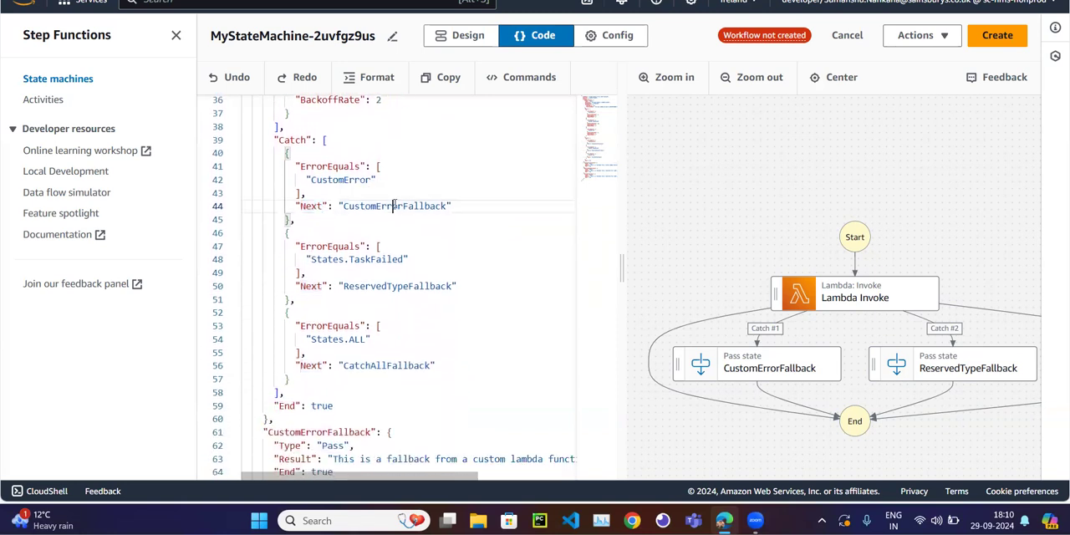
double_click(394, 206)
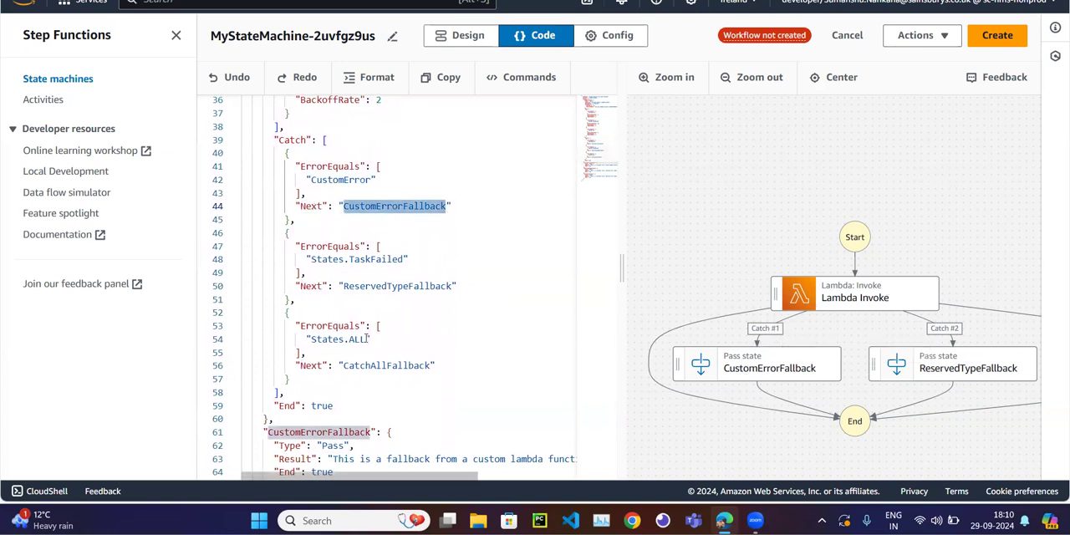
scroll(365, 338, "down", 1)
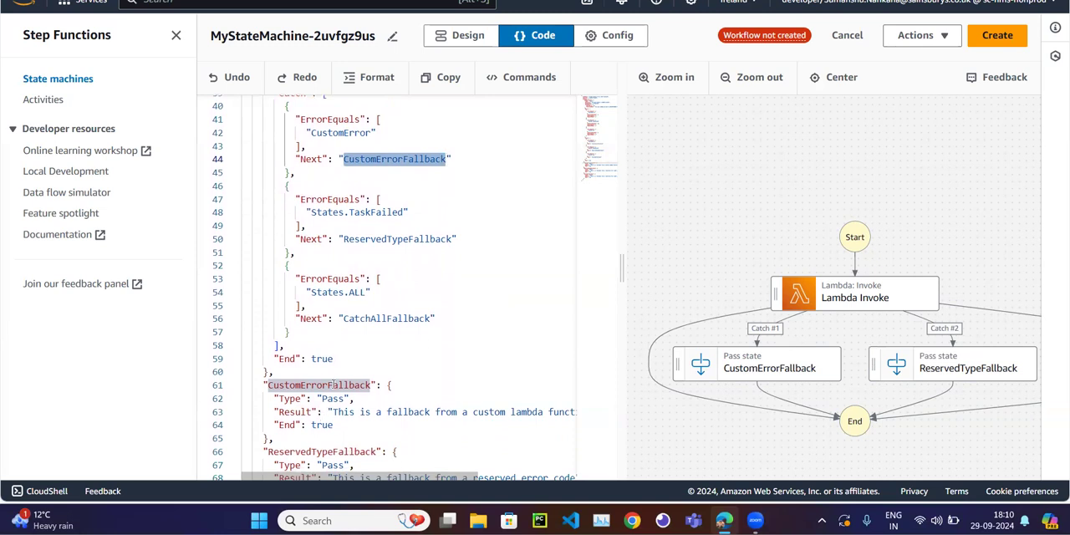
scroll(897, 373, "right", 5)
scroll(897, 374, "left", 6)
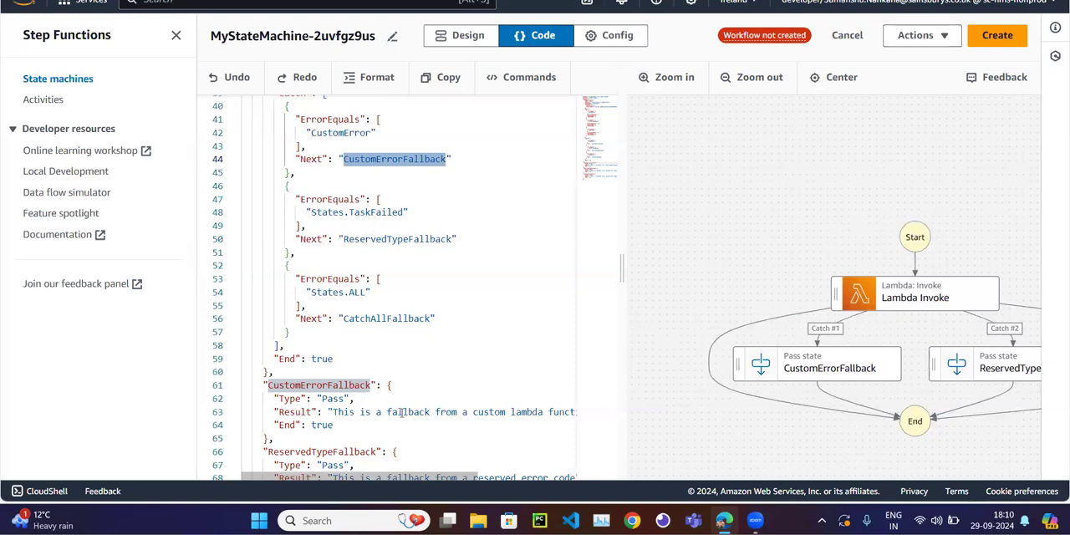
Trace the States.TaskFailed catch entry's Next setting to the ReservedTypeFallback state definition.
scroll(393, 416, "down", 1)
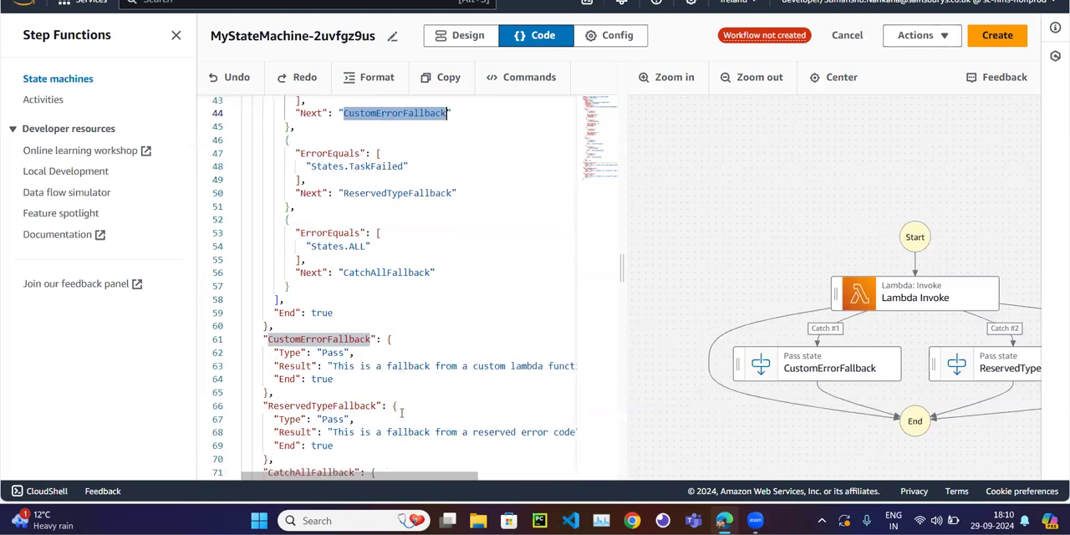
double_click(374, 192)
scroll(438, 399, "down", 2)
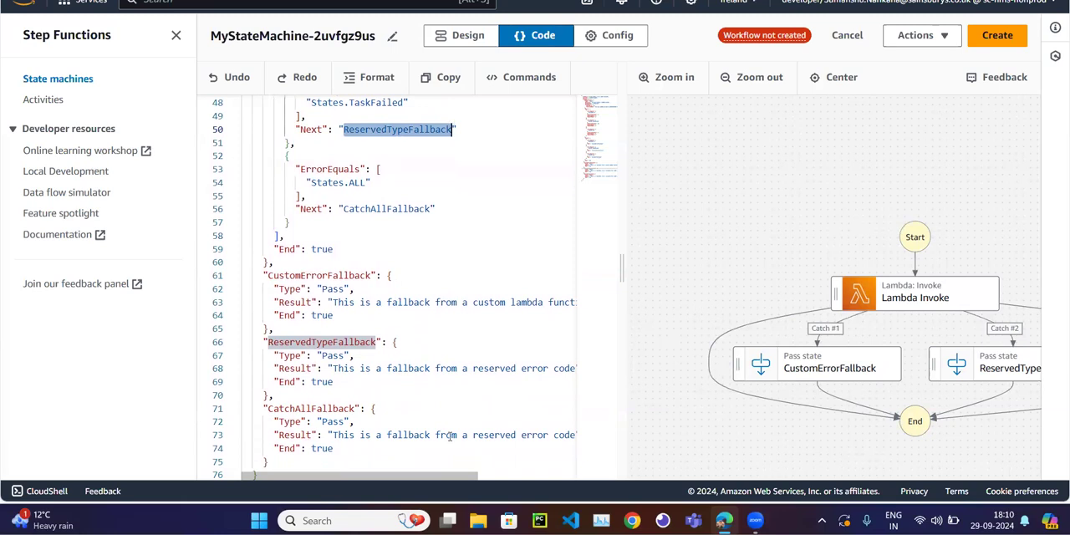
Review how the CustomError and States.TaskFailed catch entries point to the CustomErrorFallback and ReservedTypeFallback states.
scroll(800, 394, "right", 3)
scroll(800, 395, "left", 2)
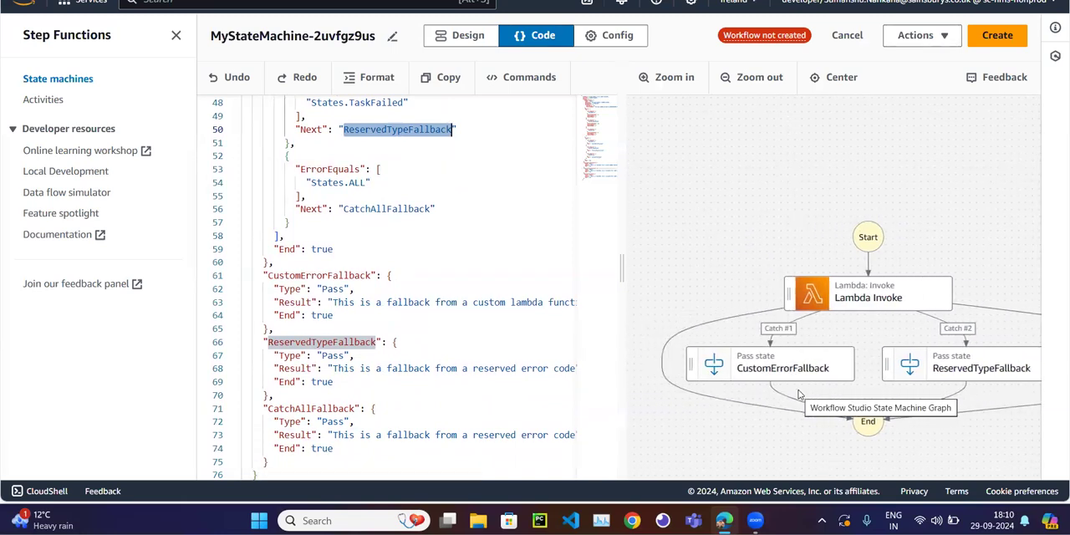
scroll(387, 188, "up", 3)
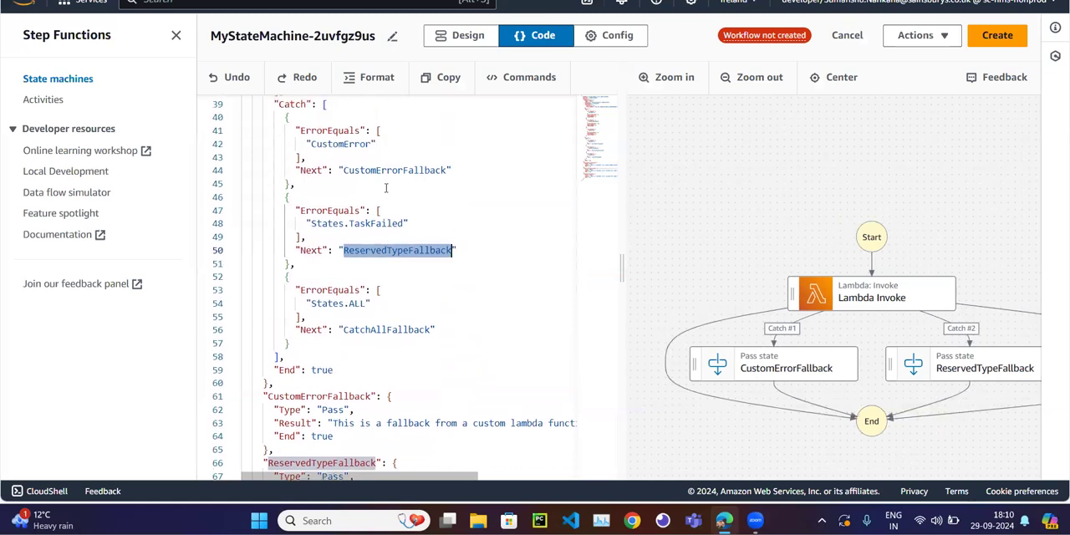
scroll(386, 189, "up", 1)
double_click(356, 190)
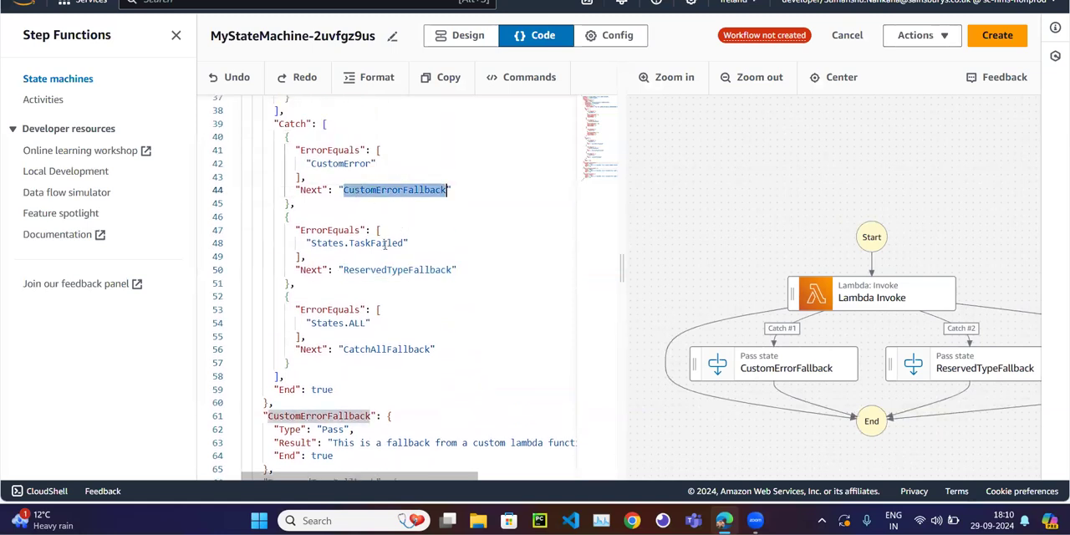
double_click(378, 271)
scroll(379, 275, "down", 5)
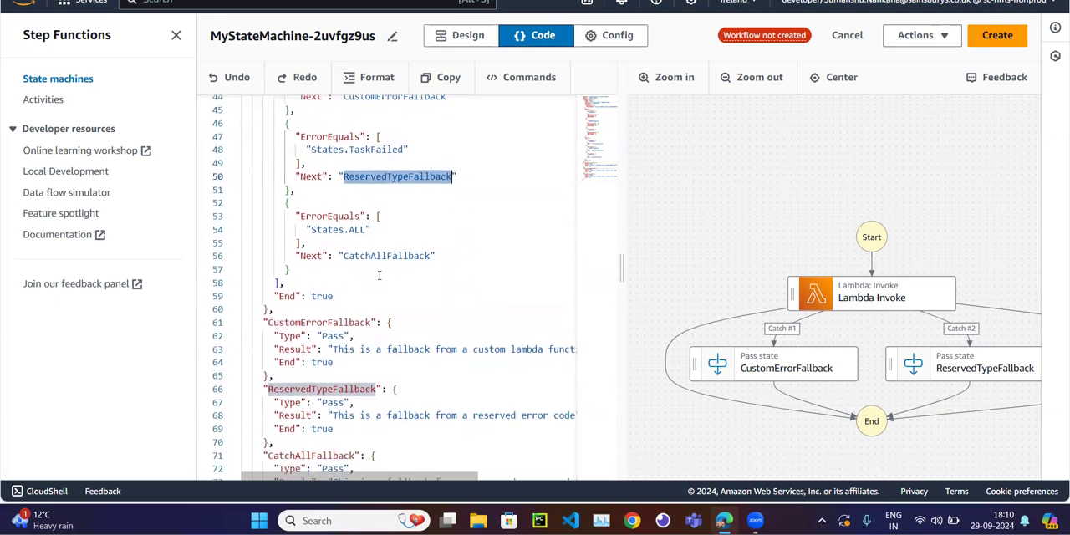
Trace the States.ALL catch entry's Next setting to the CatchAllFallback state definition.
left_click(355, 255)
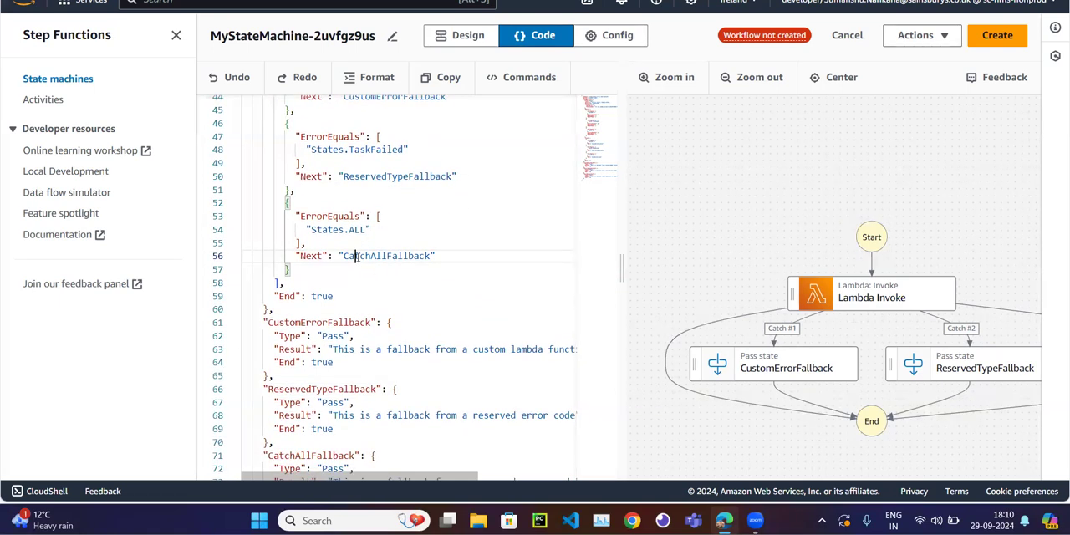
double_click(356, 256)
scroll(355, 256, "down", 3)
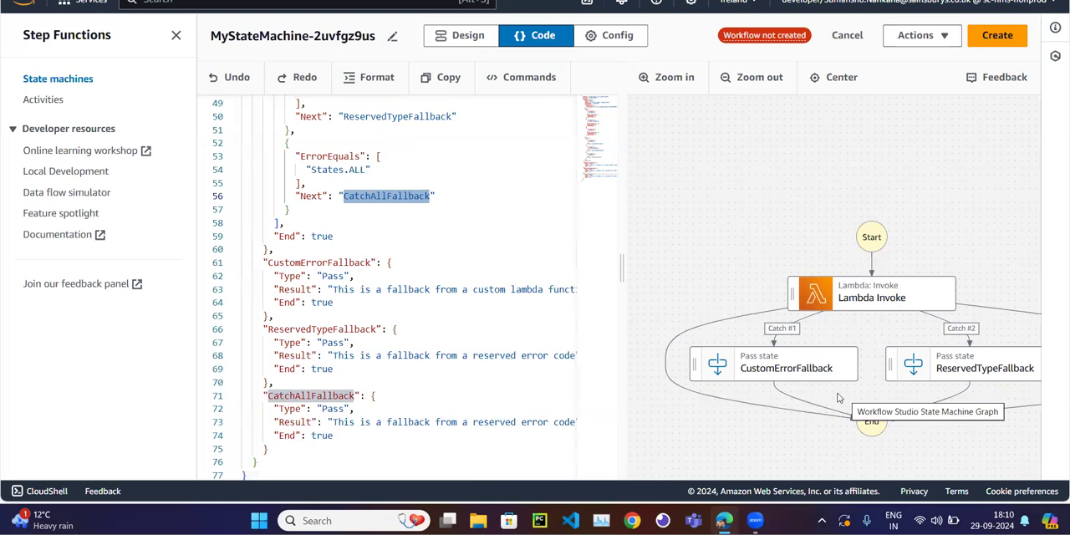
left_click(418, 333)
scroll(419, 335, "up", 5)
scroll(419, 335, "up", 5)
Set the execution role to the existing DemoStepFunctionRole and create the state machine.
left_click(617, 35)
scroll(357, 329, "down", 5)
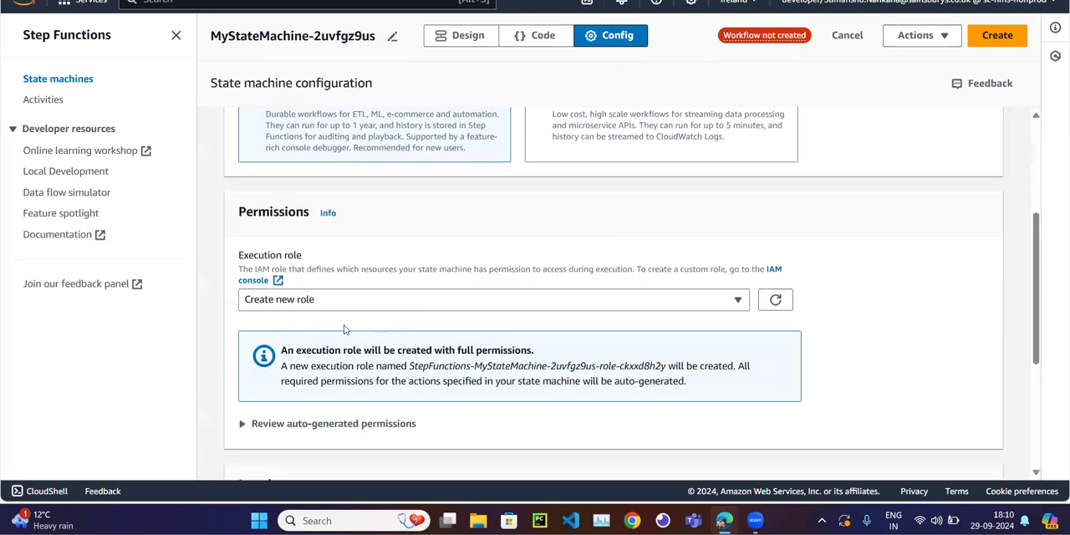
left_click(321, 303)
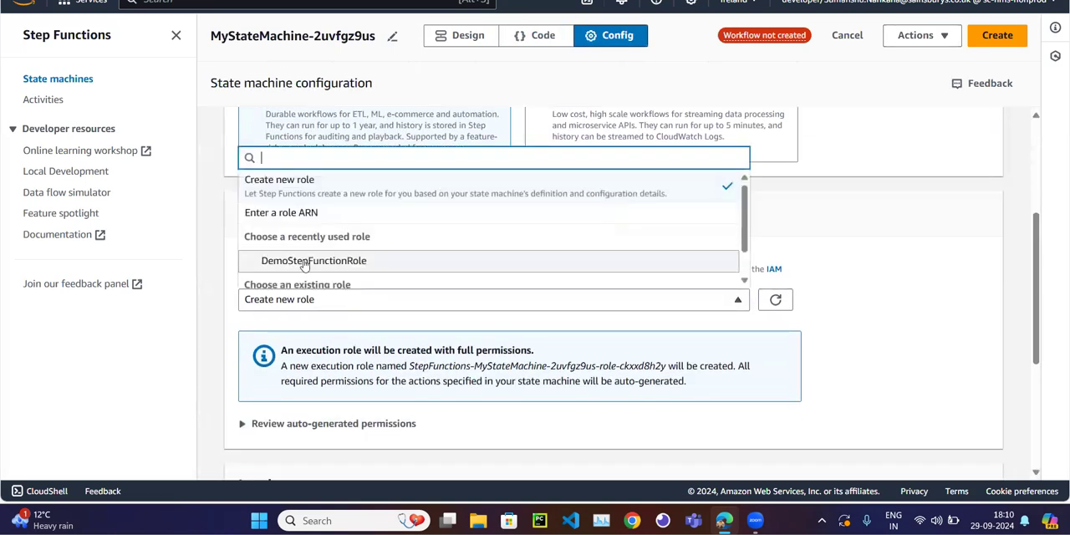
left_click(304, 261)
scroll(480, 266, "up", 5)
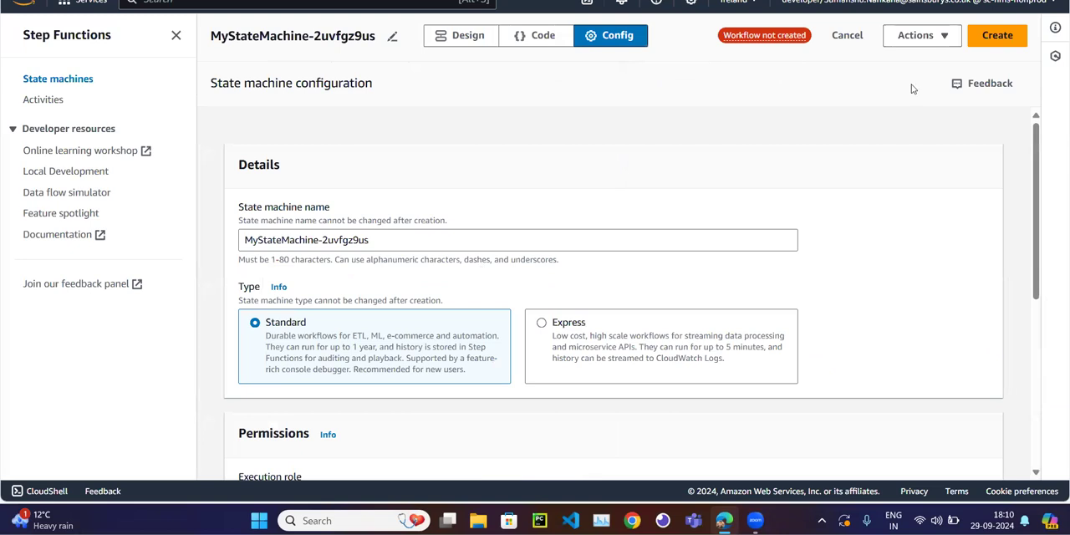
left_click(988, 43)
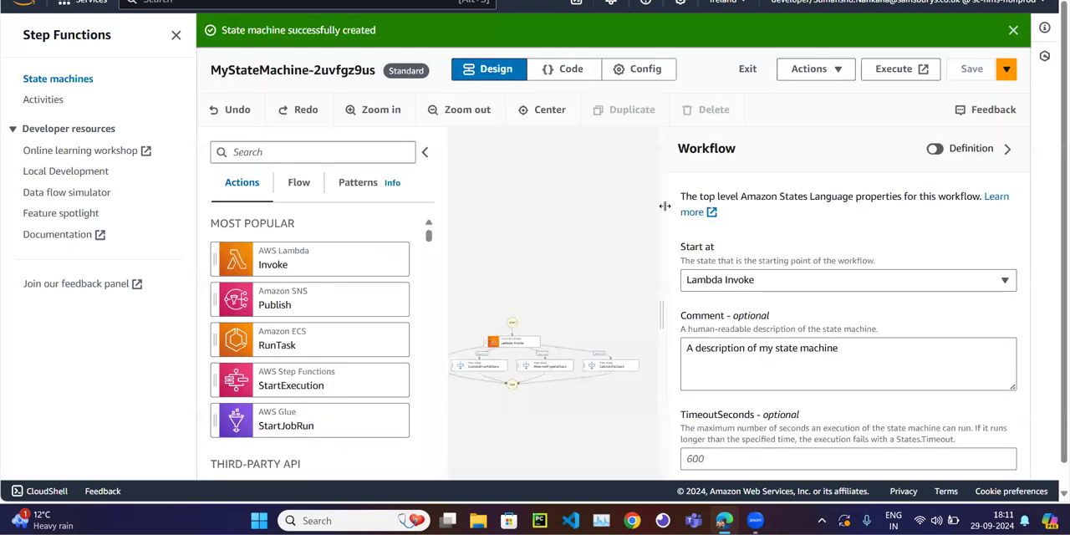
Start an execution of the new state machine with the default name and no custom input, and check its graph.
left_click(886, 68)
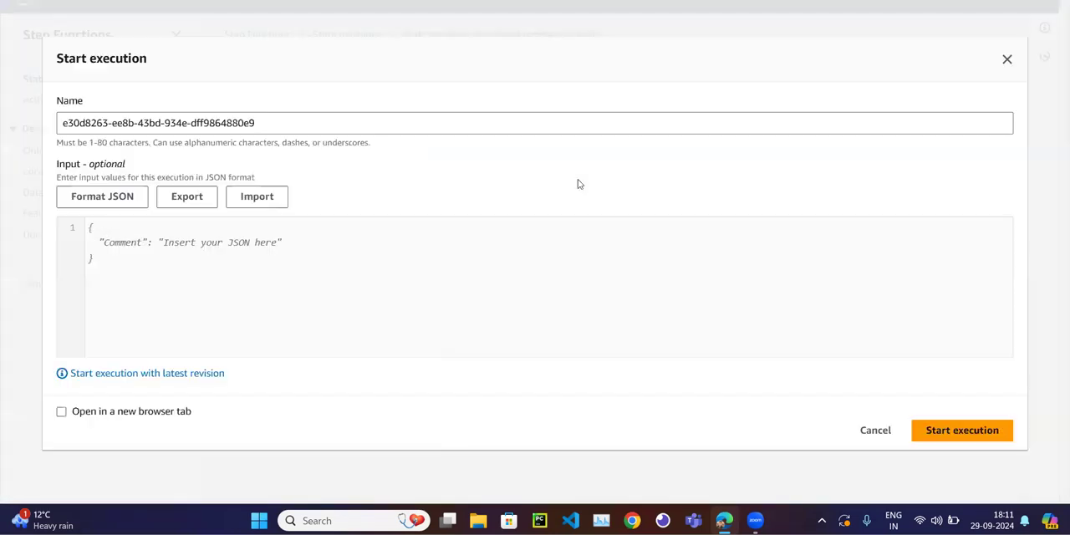
left_click(956, 430)
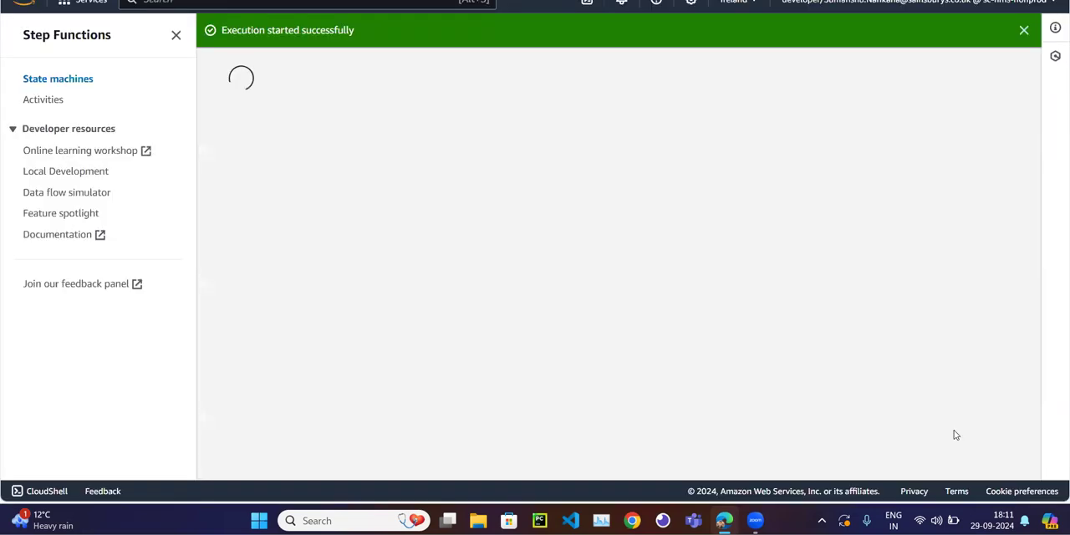
scroll(589, 351, "down", 3)
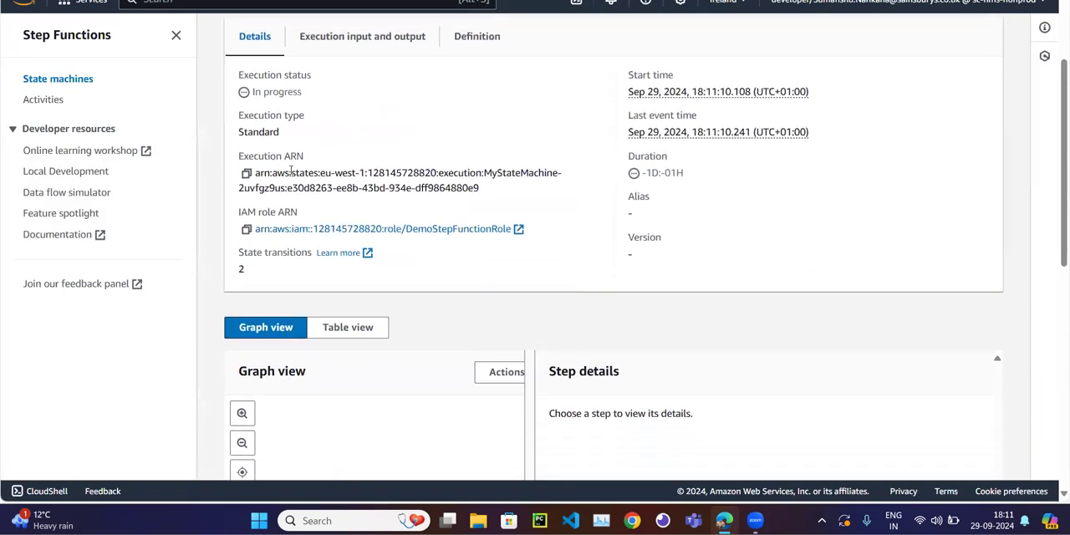
scroll(401, 232, "down", 3)
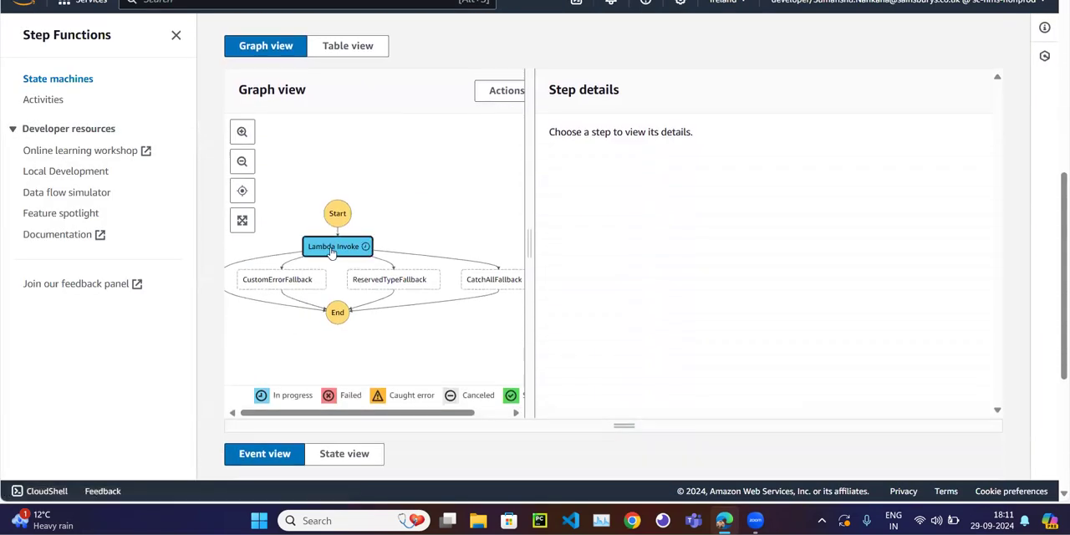
Read the error details of TaskFailed event 11 in the execution's event list and collapse the event again.
scroll(433, 250, "down", 5)
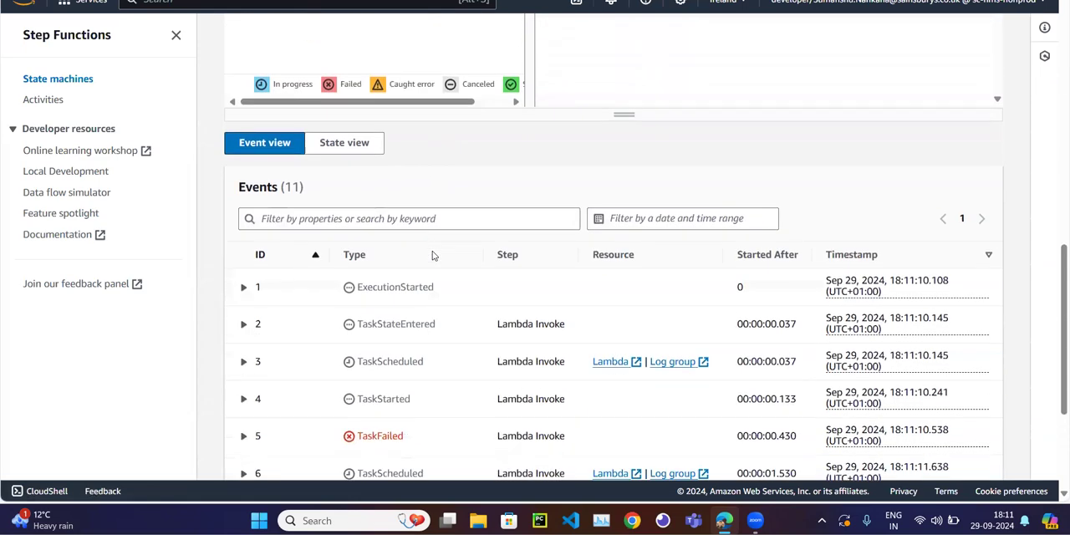
scroll(433, 250, "down", 1)
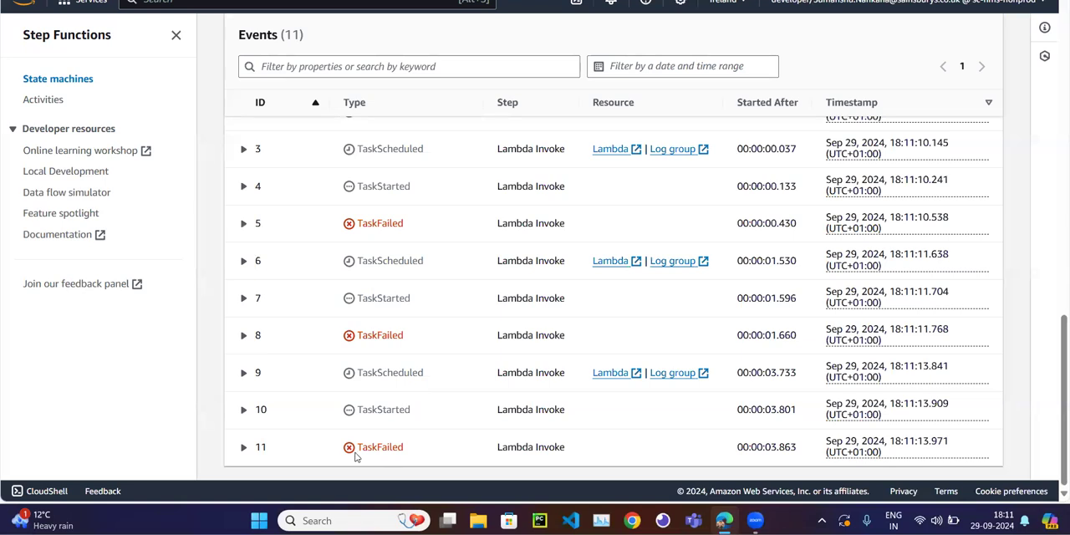
left_click(243, 446)
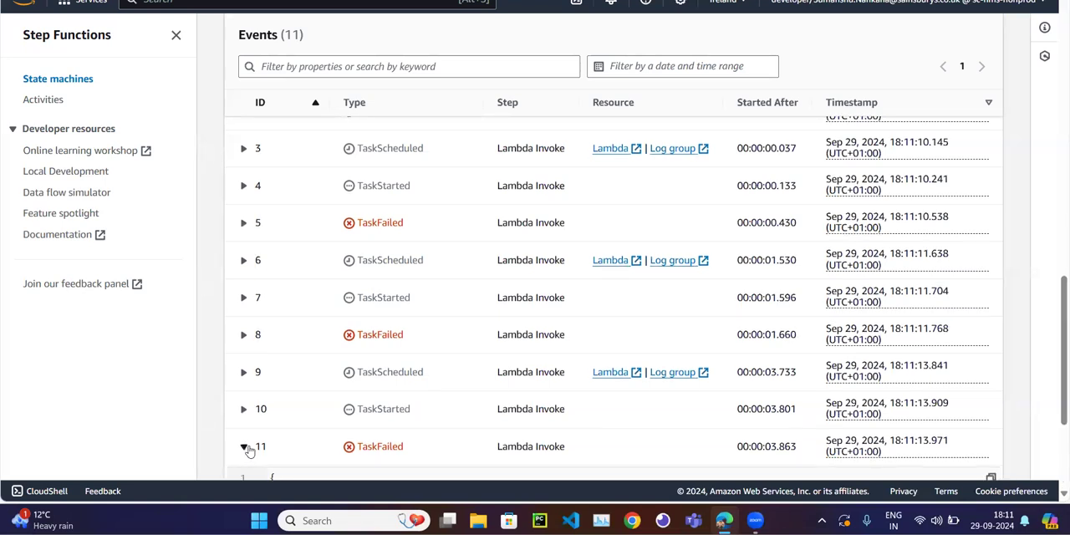
scroll(355, 395, "down", 2)
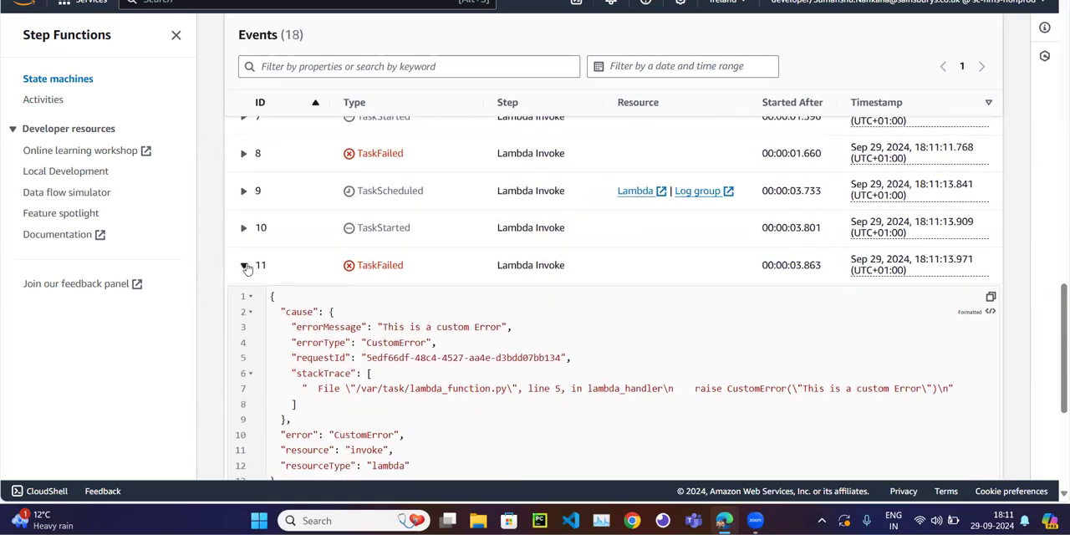
left_click(244, 266)
Check which fallback state ran in the execution graph and go through the repeated Lambda Invoke failures in the event list.
scroll(395, 270, "up", 5)
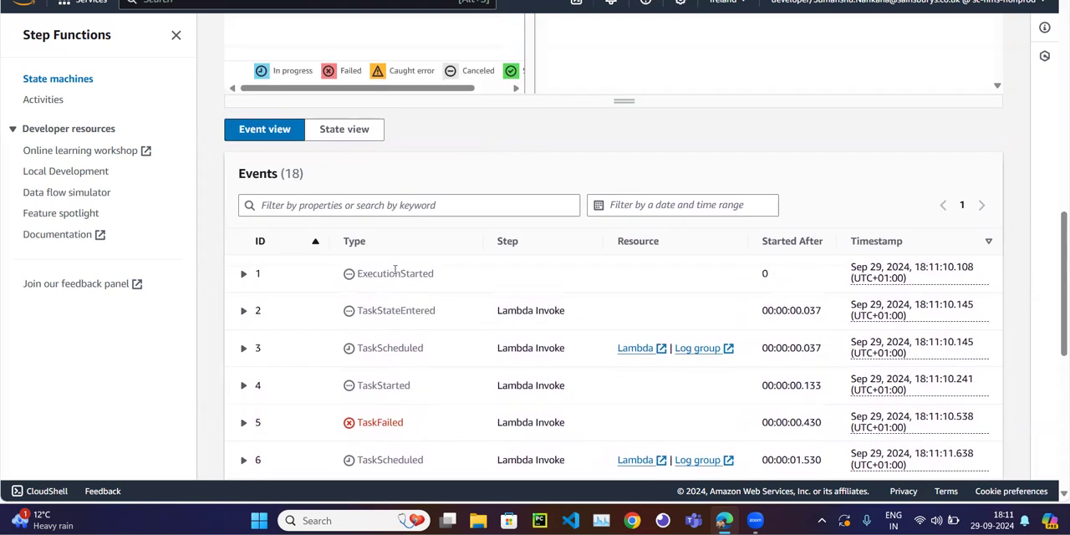
scroll(395, 275, "up", 3)
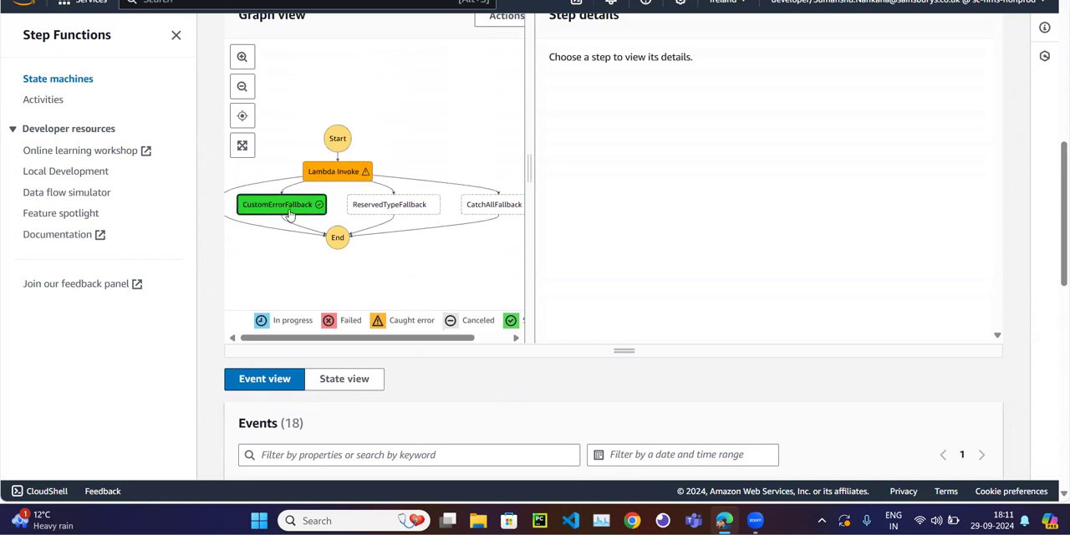
scroll(410, 311, "down", 5)
scroll(409, 311, "up", 5)
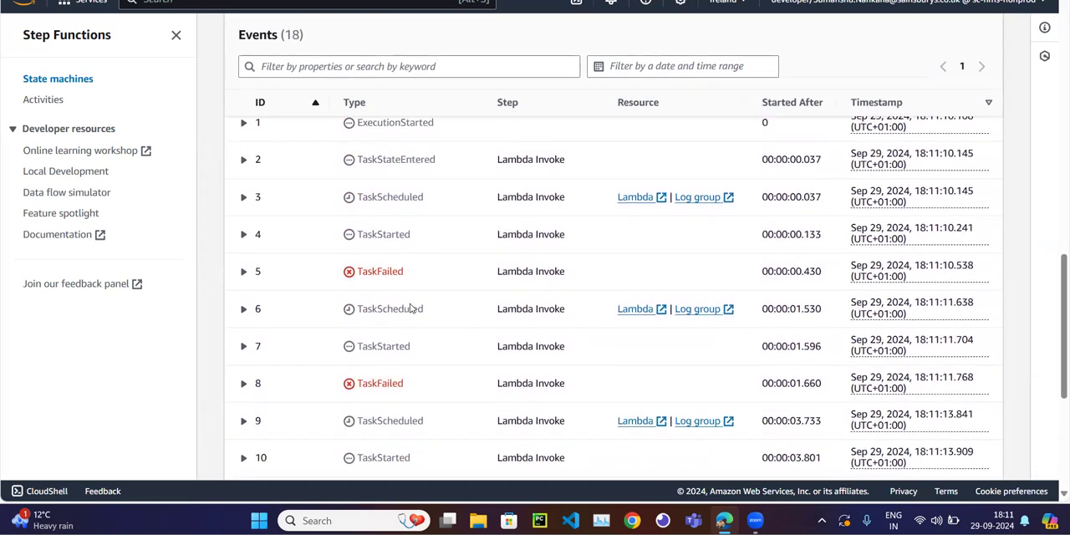
scroll(409, 309, "down", 1)
scroll(391, 360, "down", 4)
scroll(385, 308, "up", 3)
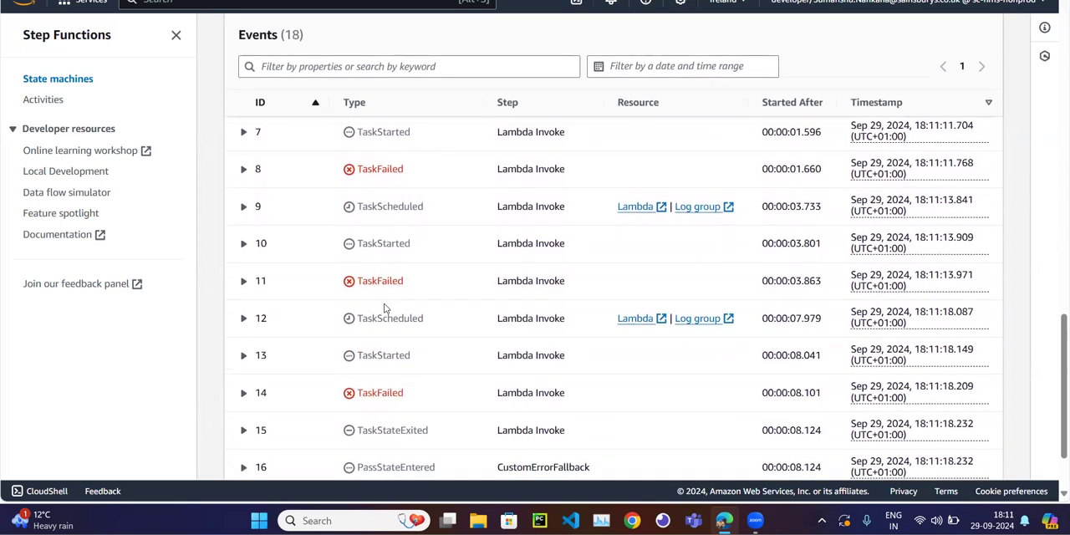
scroll(381, 322, "up", 1)
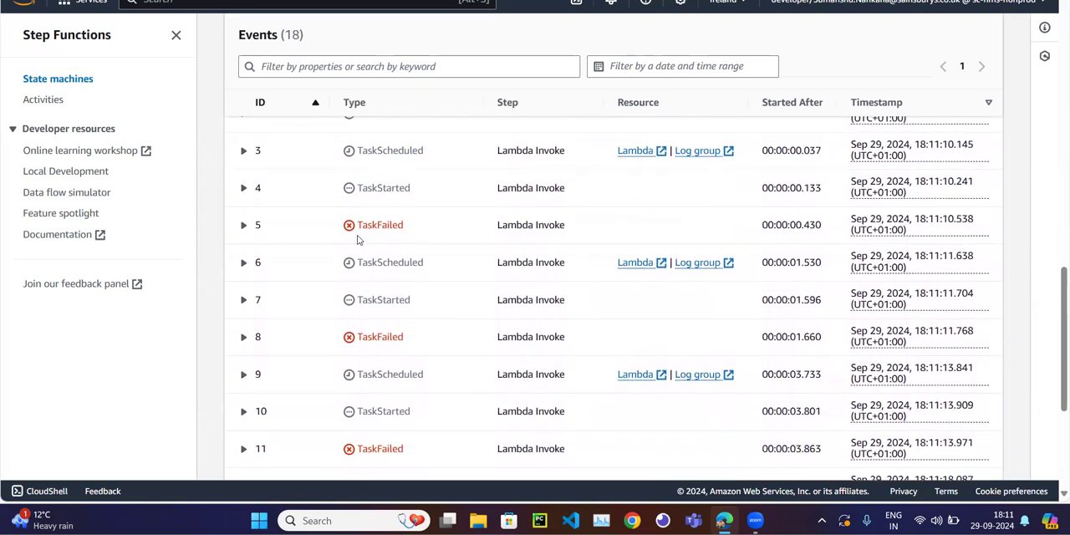
scroll(410, 330, "down", 5)
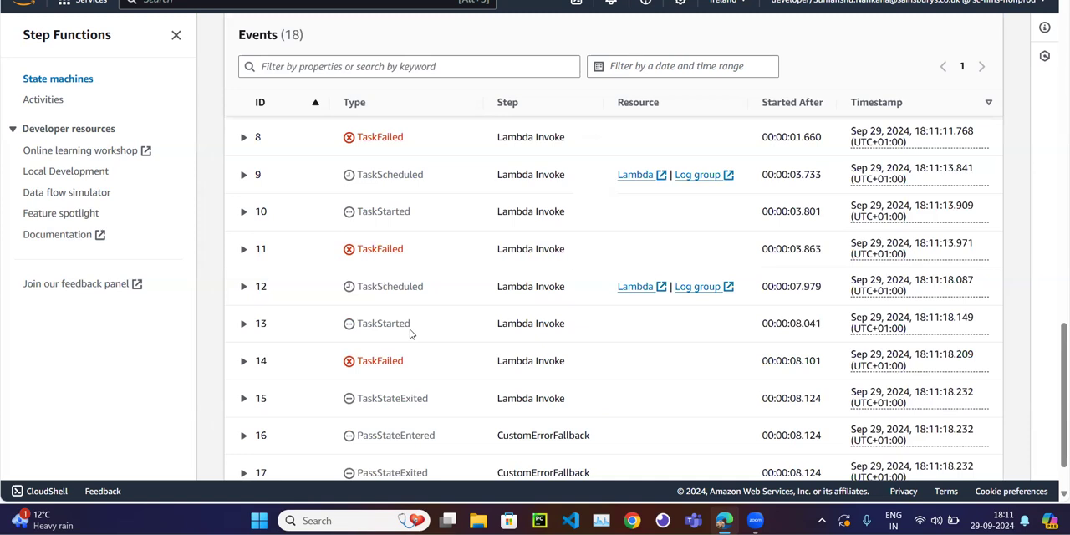
Compare the Started After times of the Lambda Invoke retries and recheck the fallback path in the execution graph.
scroll(410, 334, "up", 5)
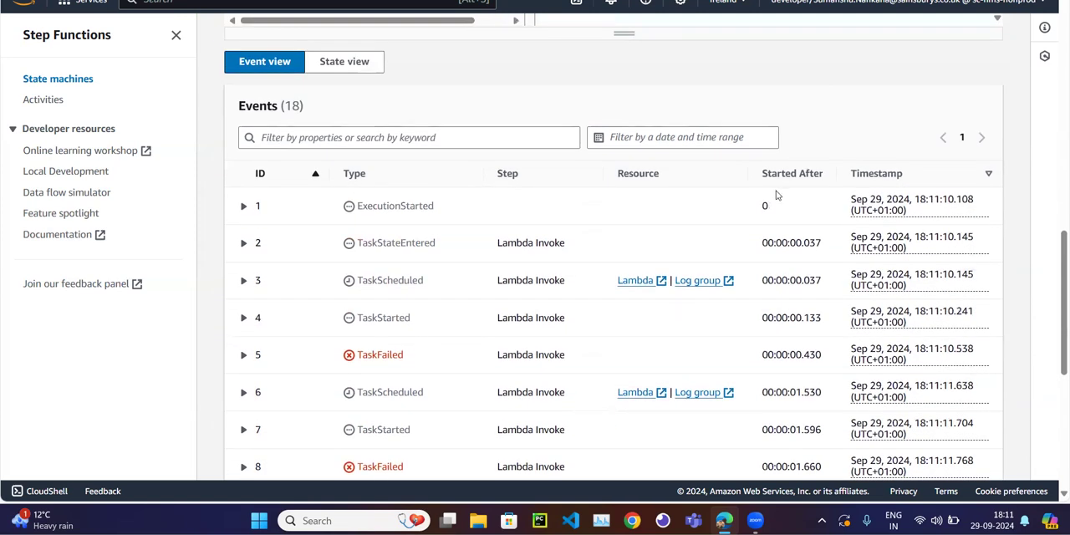
scroll(798, 294, "down", 2)
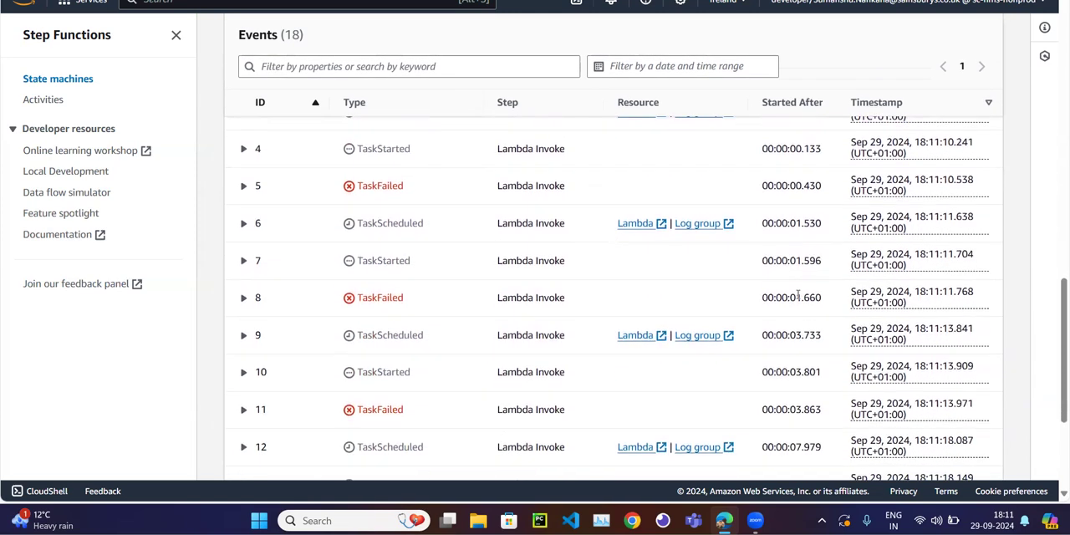
scroll(798, 294, "down", 1)
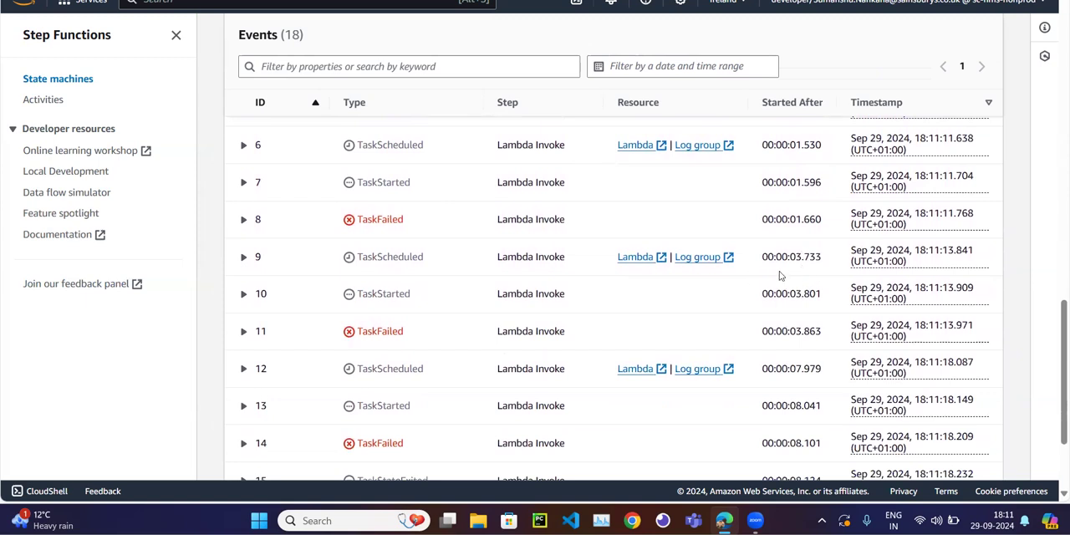
scroll(779, 276, "up", 5)
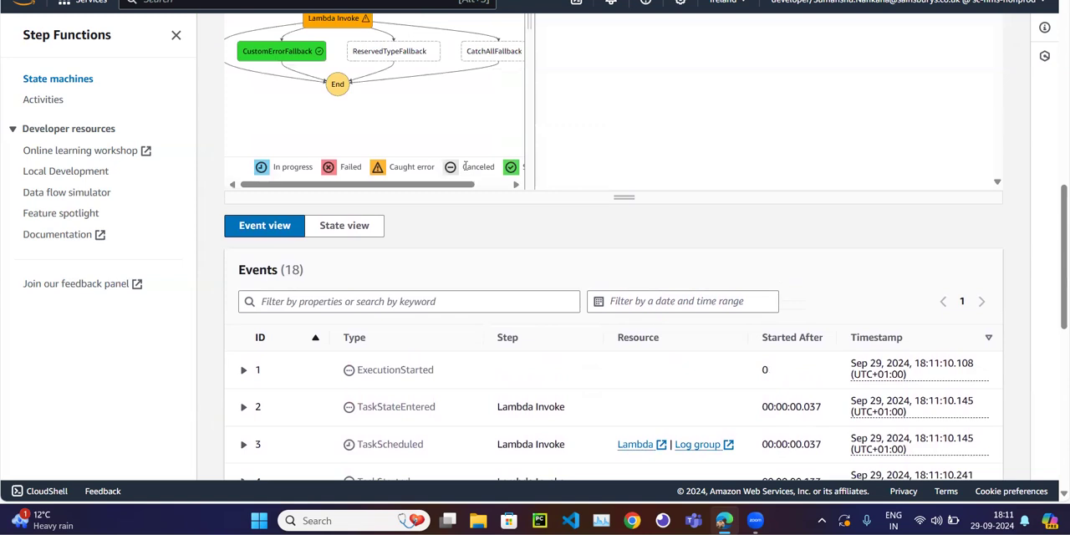
scroll(465, 166, "up", 2)
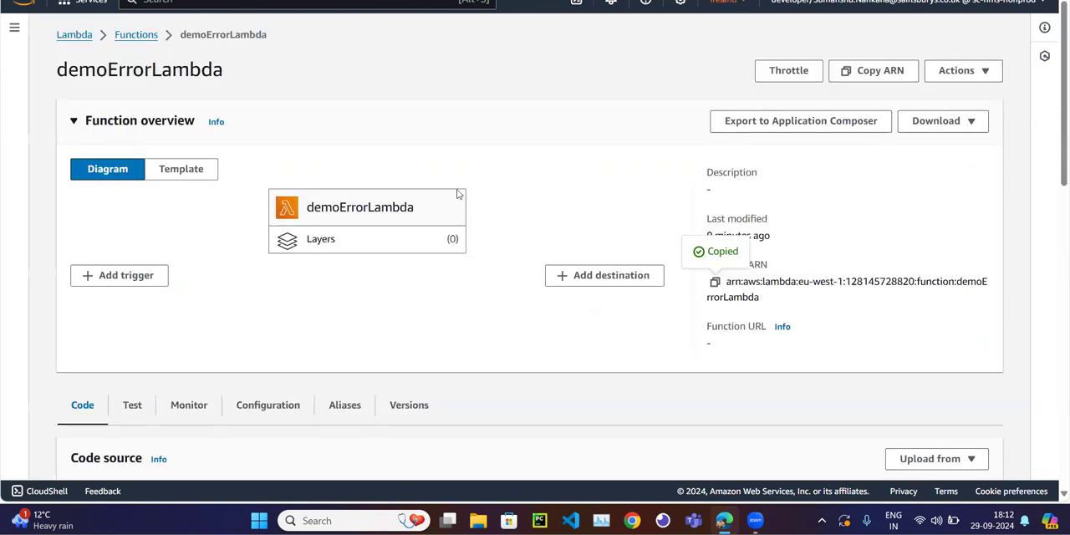
Switch to the demoErrorLambda function's code and rename the exception class to NotCustomError.
scroll(377, 301, "down", 5)
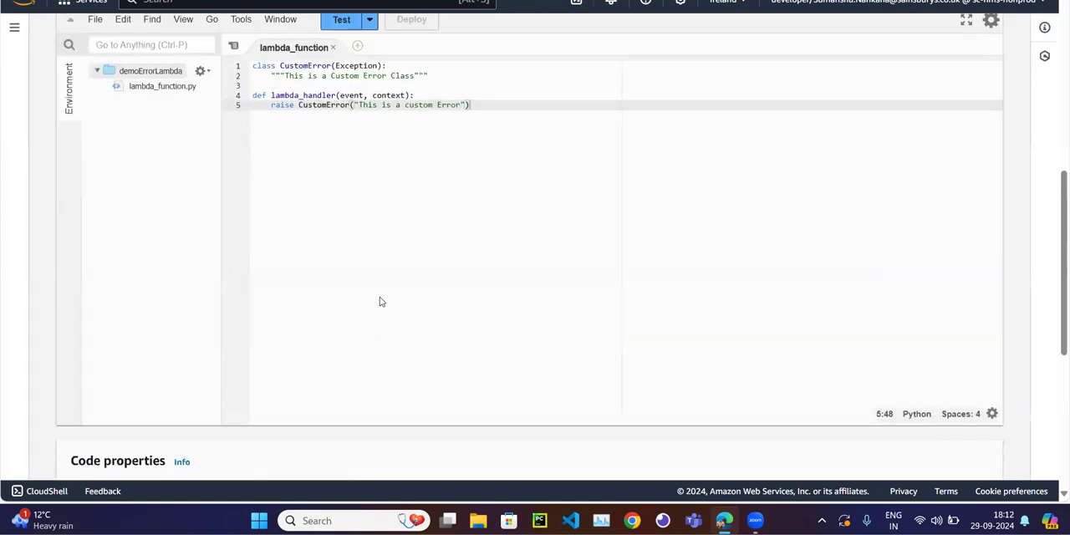
scroll(350, 162, "up", 1)
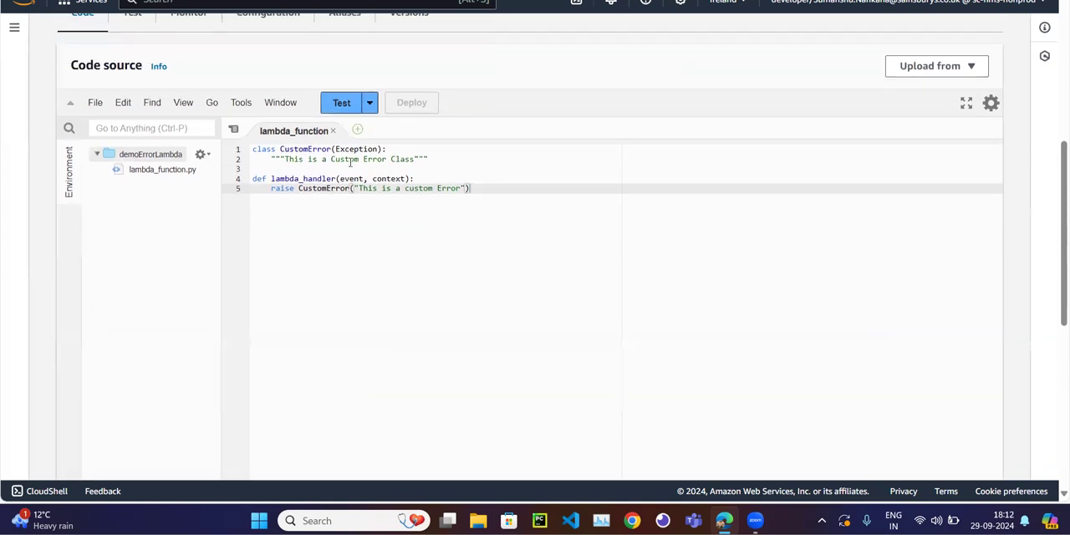
left_click(281, 149)
type("No")
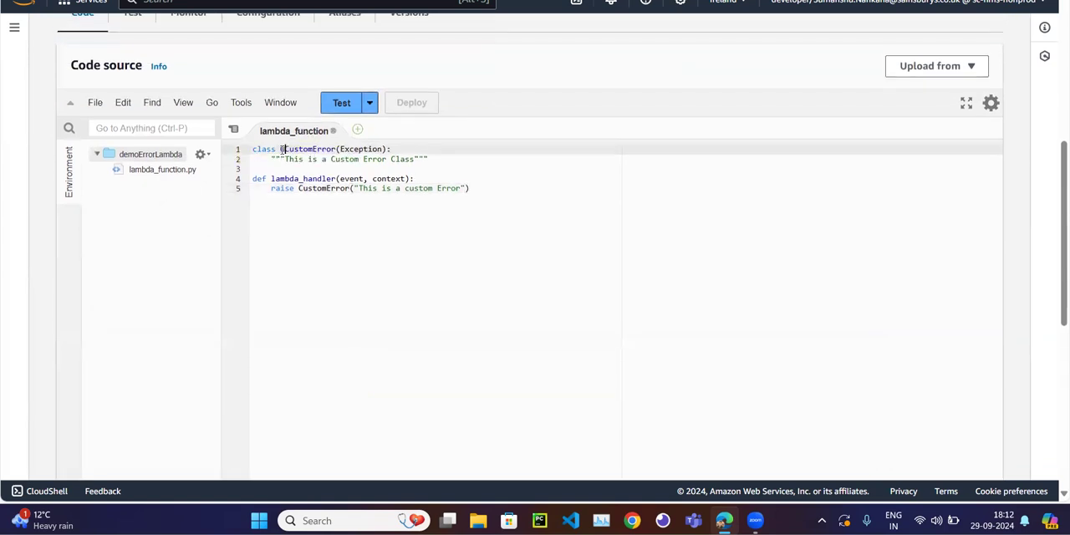
type("t")
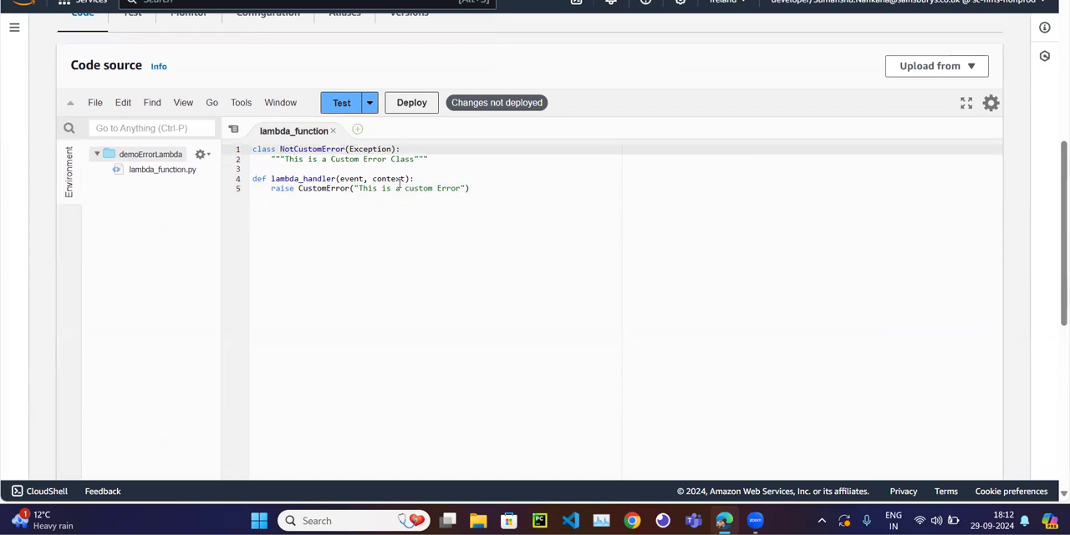
Change the raised error message to "This is not a custom Error" and deploy the Lambda function.
left_click(406, 188)
type("not")
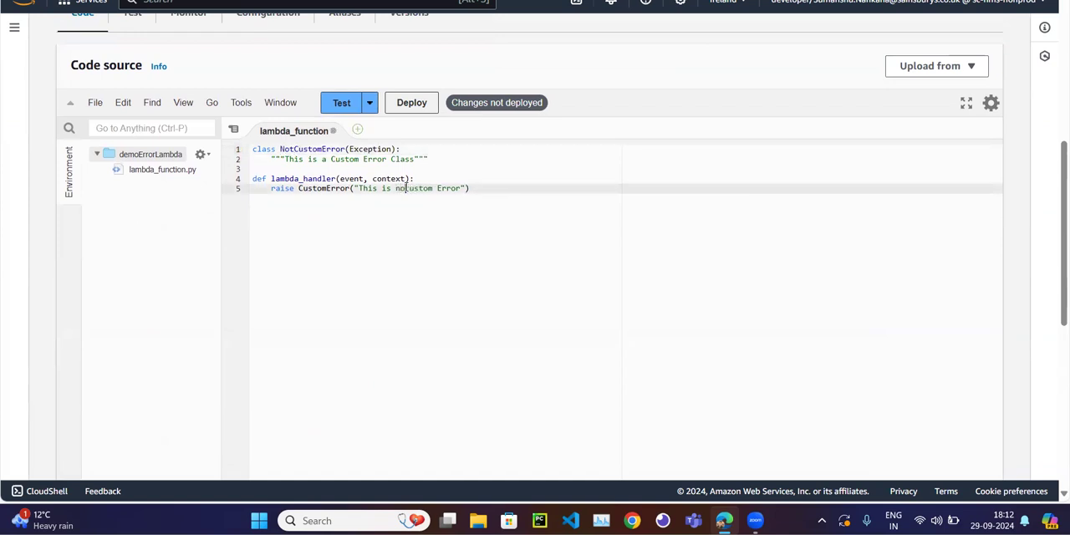
left_click(419, 106)
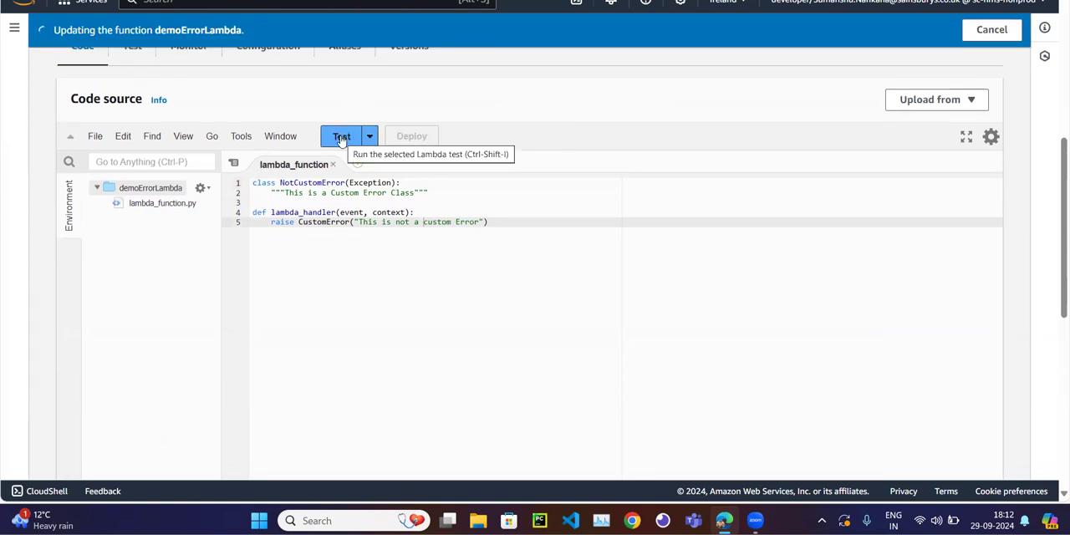
Run the sample test of demoErrorLambda, check the undefined name in the error response, and close the results.
left_click(341, 138)
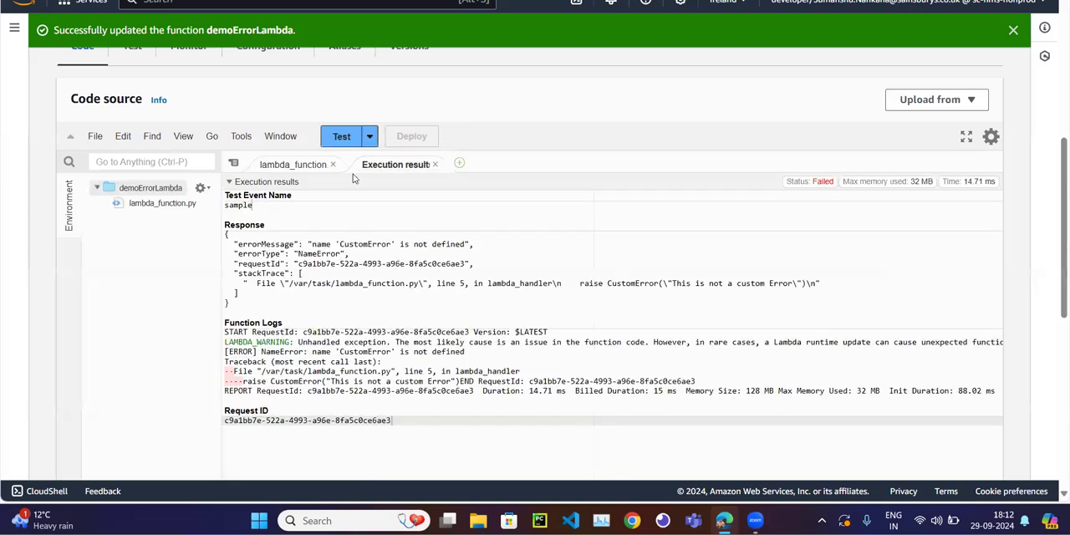
double_click(360, 243)
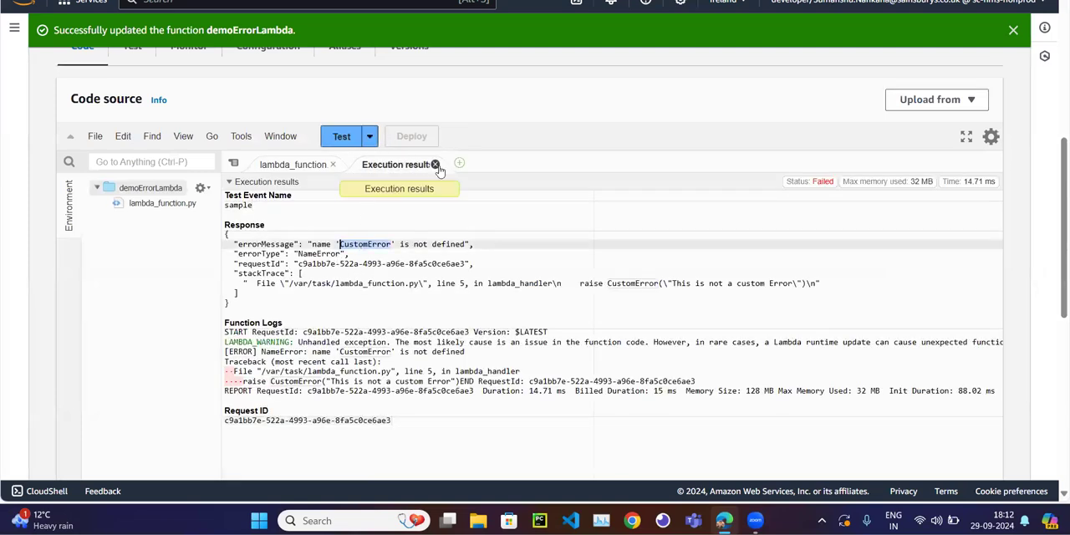
left_click(435, 164)
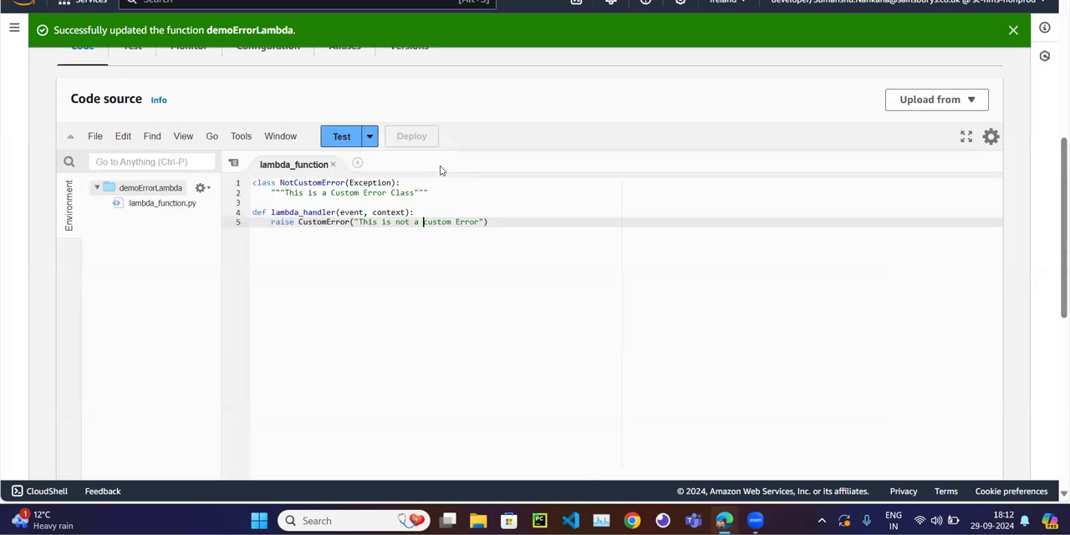
Change the exception raised in lambda_handler to NotCustomError, then deploy the function and test it again.
left_click(299, 222)
type("Not")
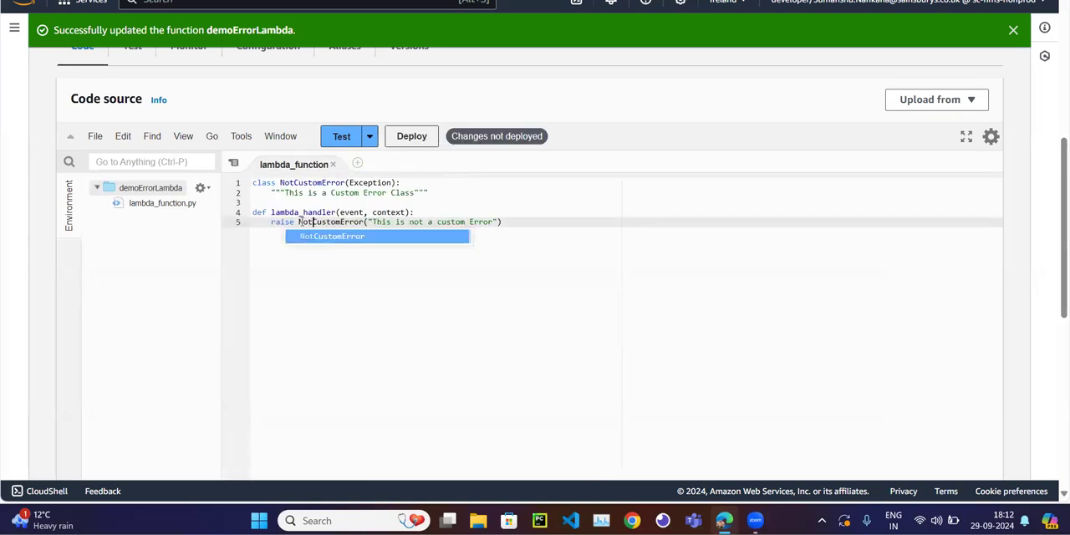
left_click(358, 290)
left_click(411, 136)
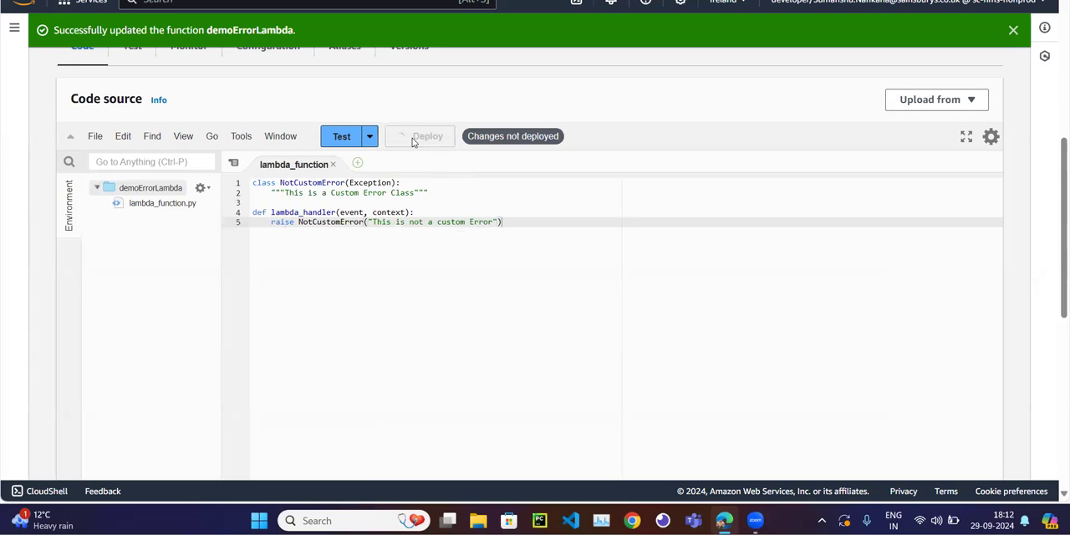
left_click(342, 140)
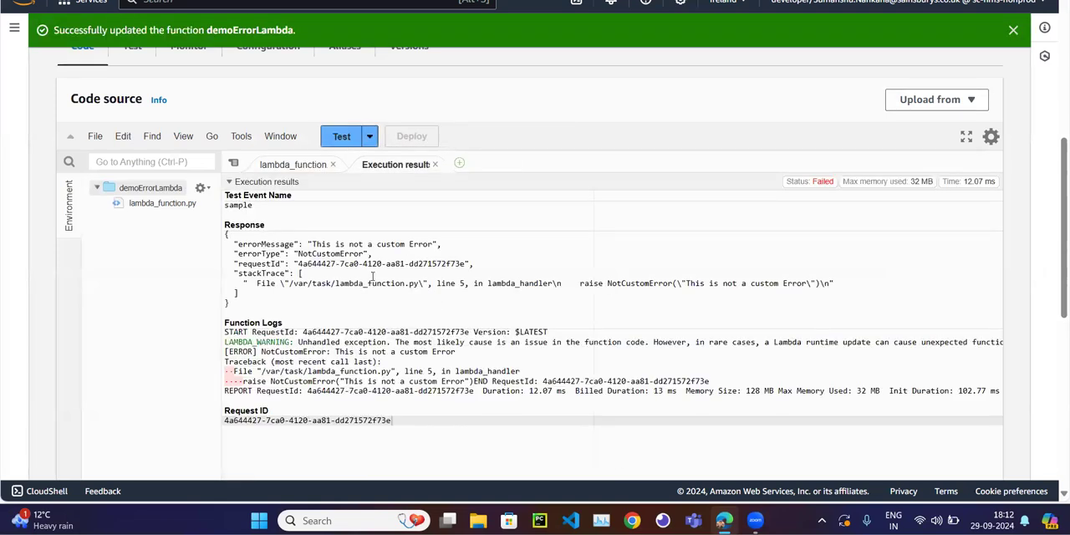
left_click(435, 163)
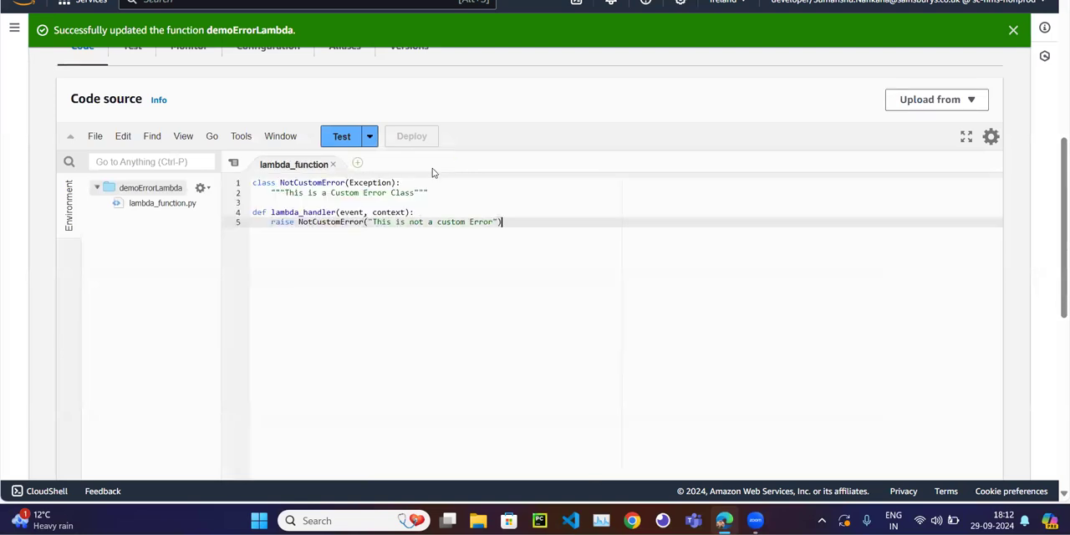
Return to the state machine's code definition and examine the Retry rules for CustomError and States.TaskFailed.
key("ctrl+Tab")
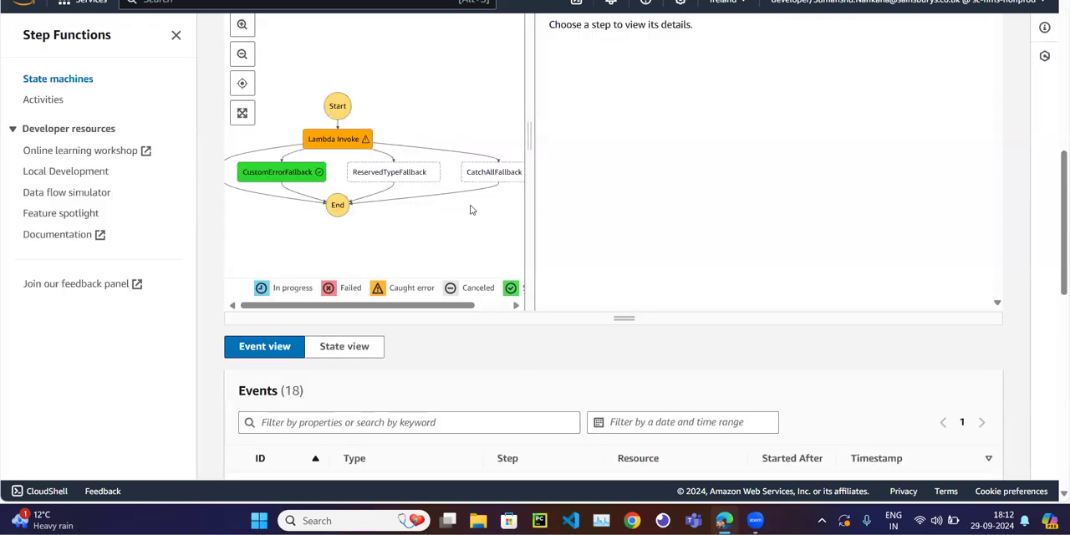
scroll(470, 210, "up", 6)
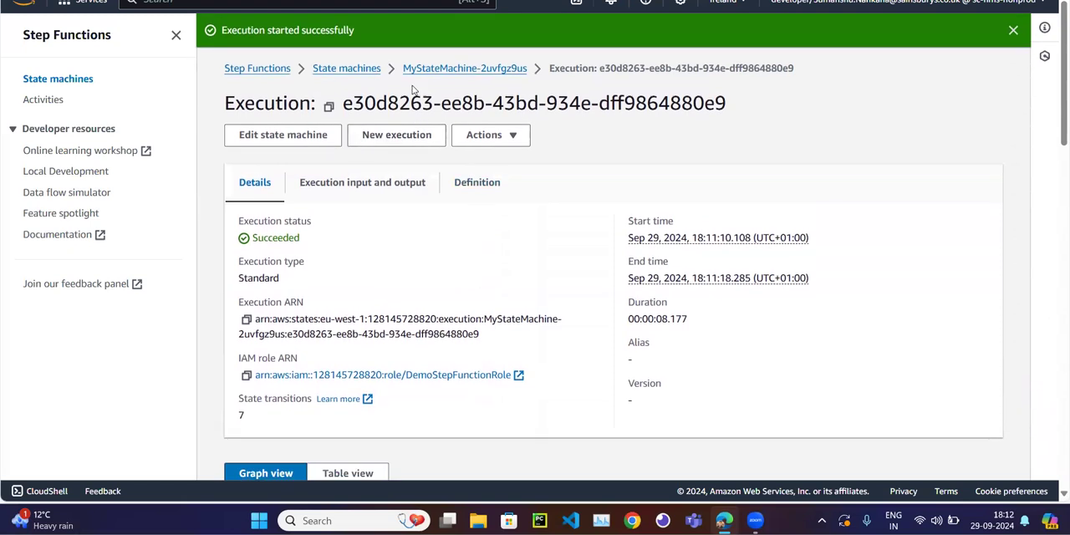
key("ctrl+shift+Tab")
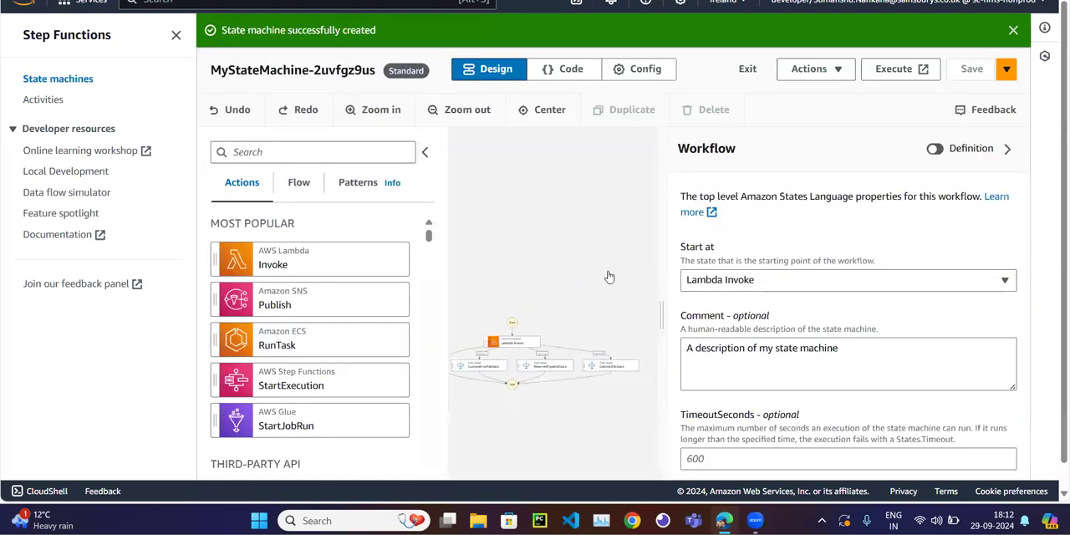
left_click(571, 71)
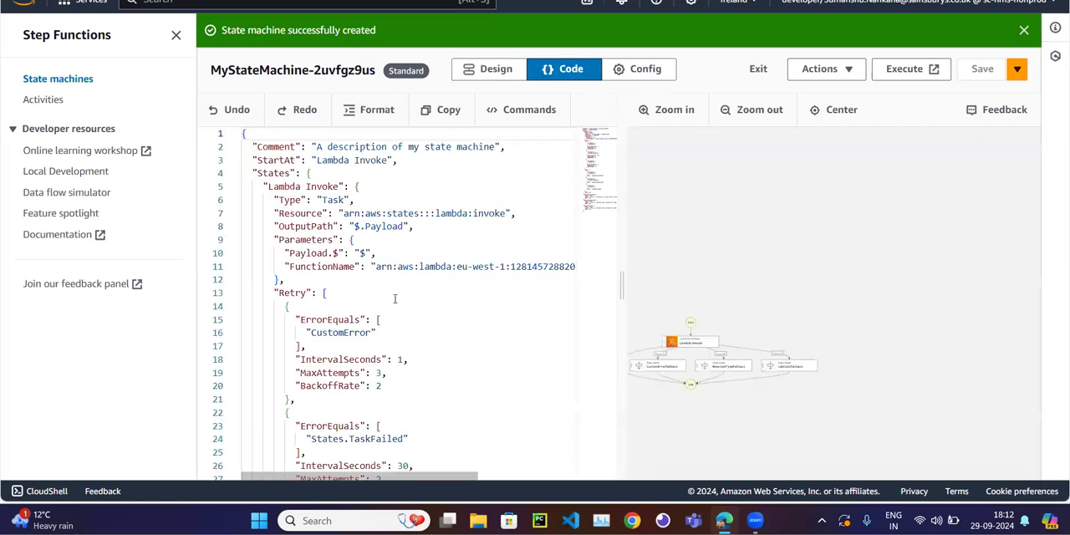
scroll(394, 299, "down", 2)
double_click(339, 298)
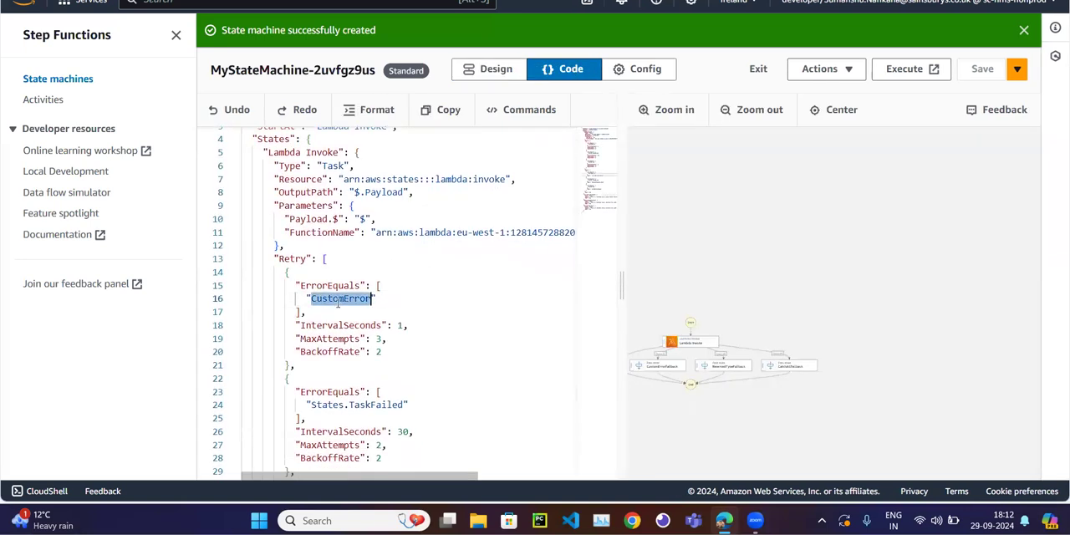
scroll(339, 304, "down", 3)
double_click(372, 317)
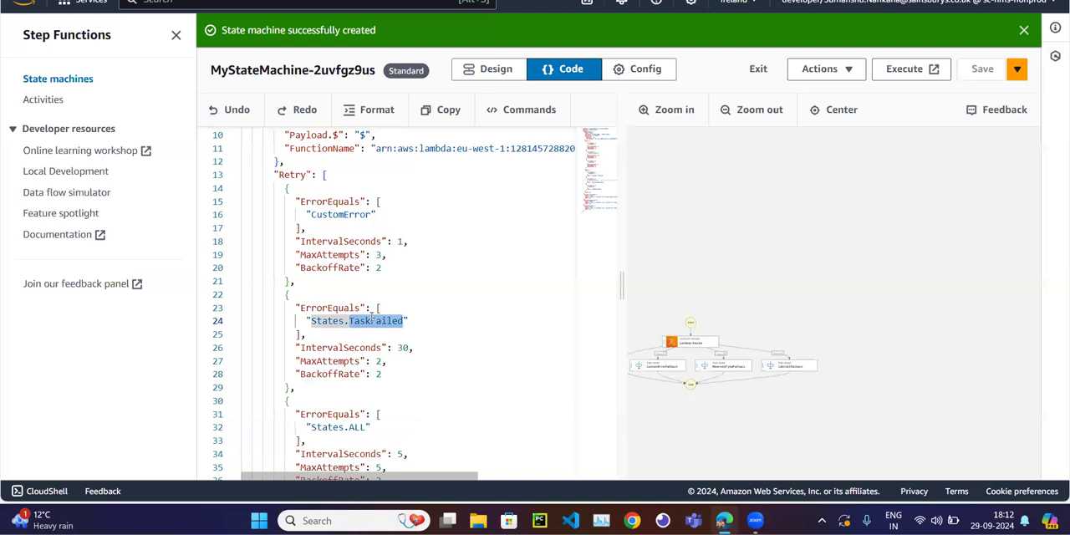
Examine the interval, maximum attempts and backoff rate of the States.TaskFailed retry rule.
scroll(372, 314, "down", 2)
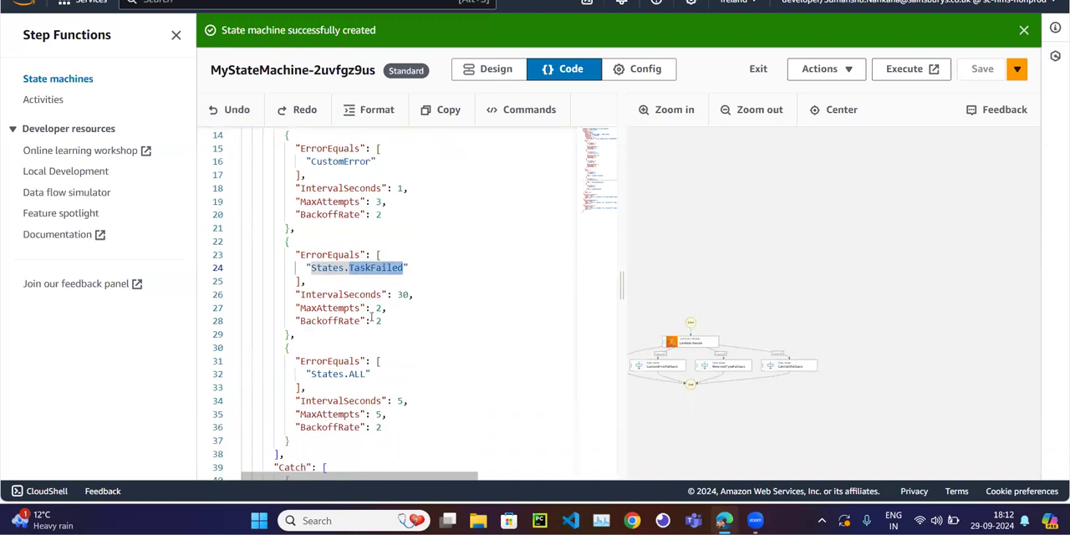
scroll(370, 266, "down", 2)
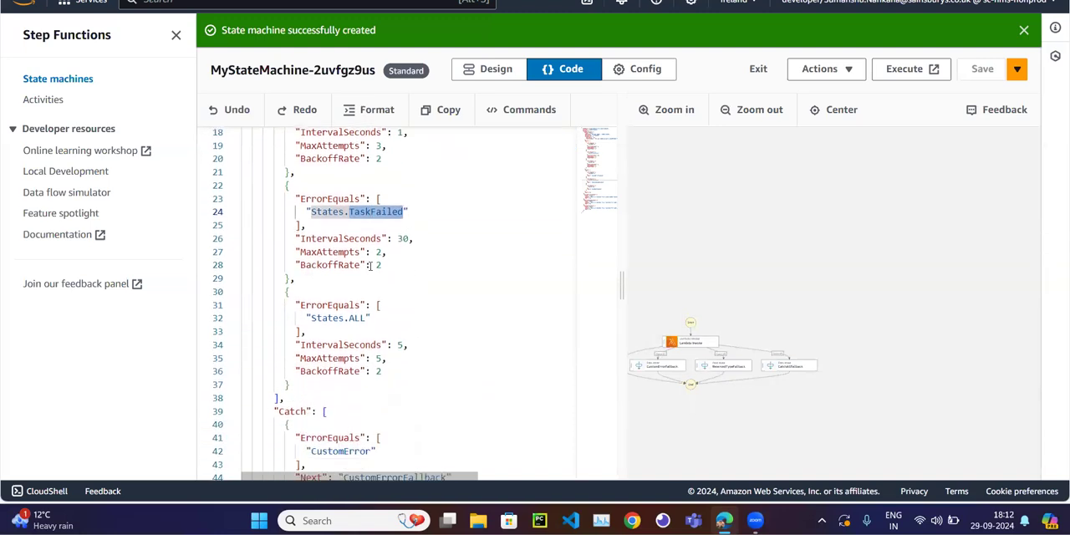
left_click(385, 249)
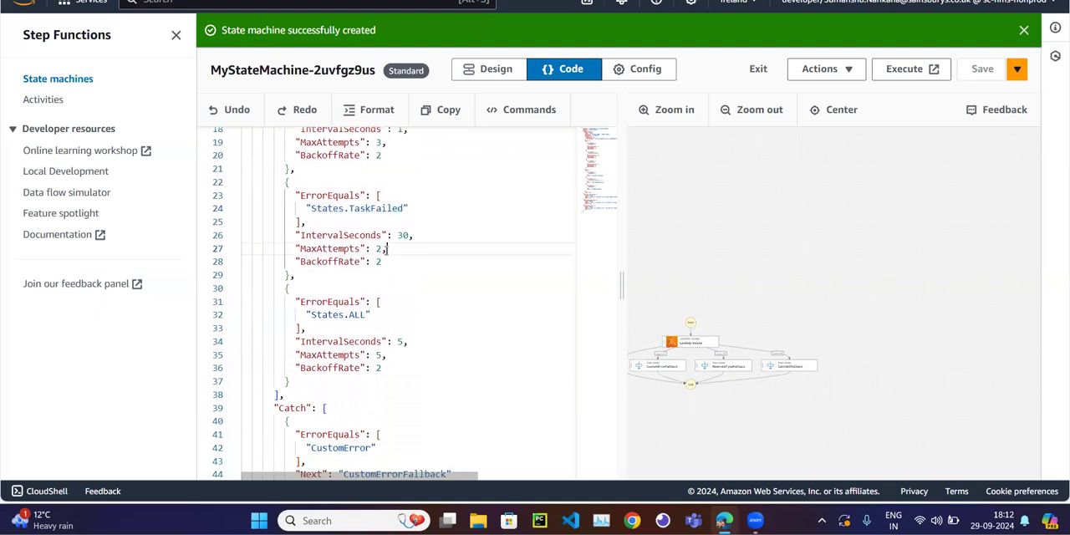
scroll(401, 219, "down", 1)
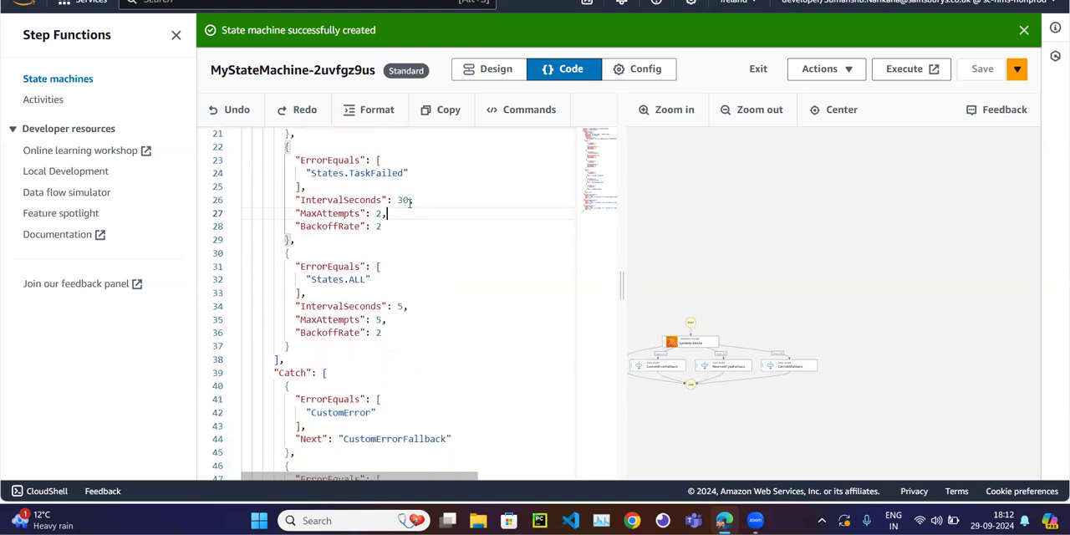
double_click(389, 173)
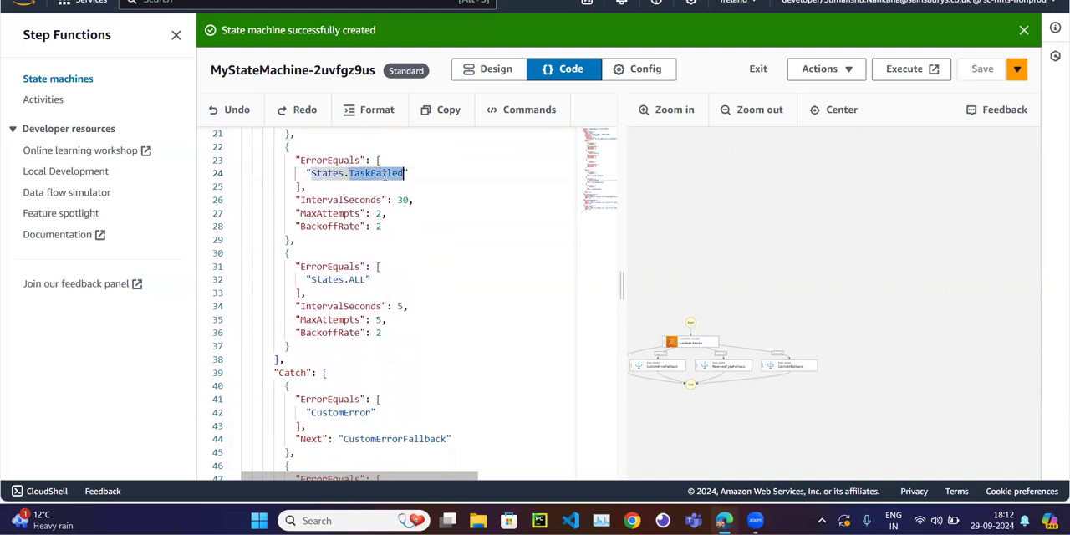
scroll(385, 178, "down", 1)
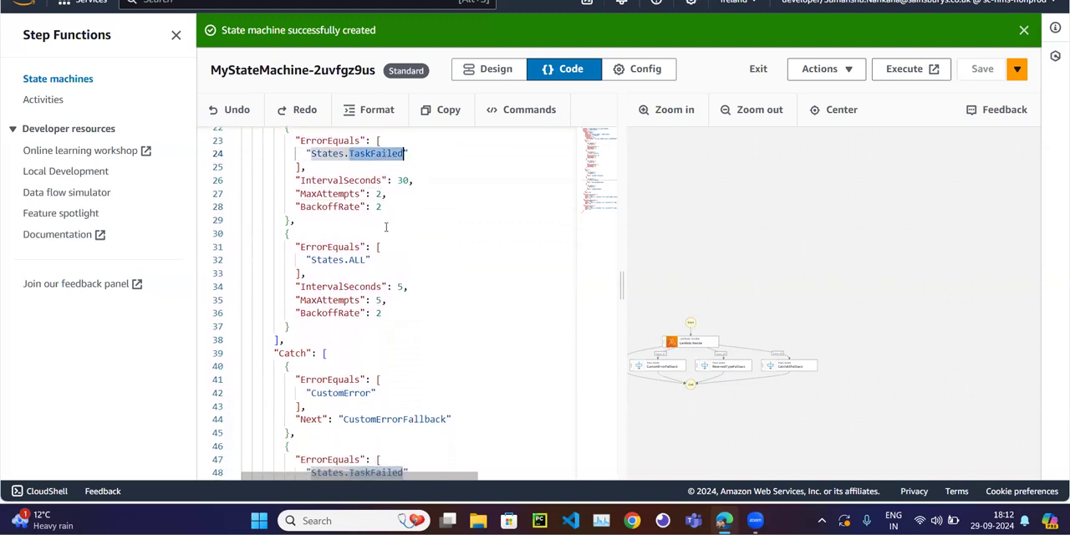
Trace the States.TaskFailed catcher to its ReservedTypeFallback state and read that state's result text.
scroll(385, 227, "down", 3)
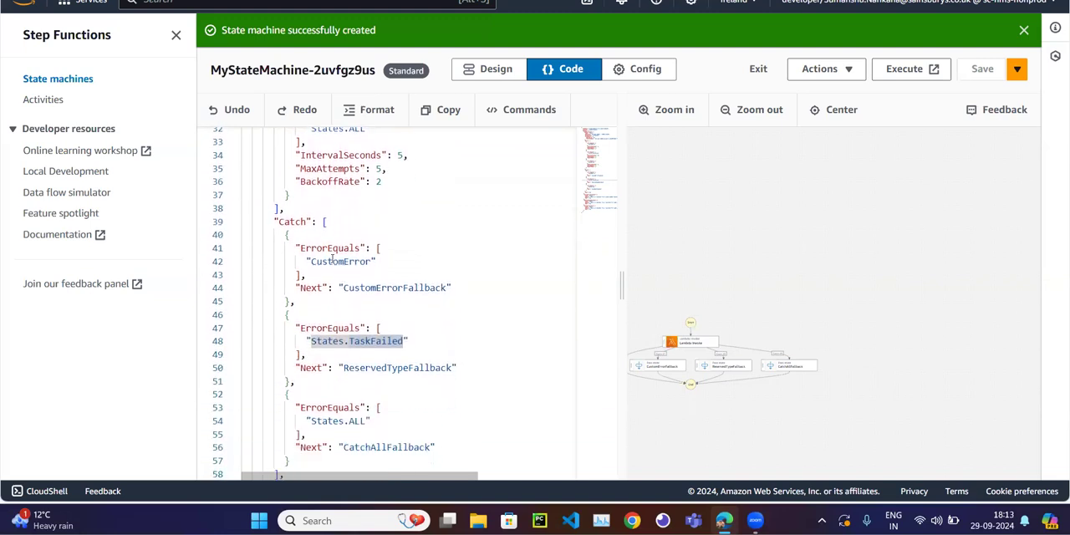
mouse_move(291, 222)
double_click(378, 341)
scroll(326, 309, "down", 1)
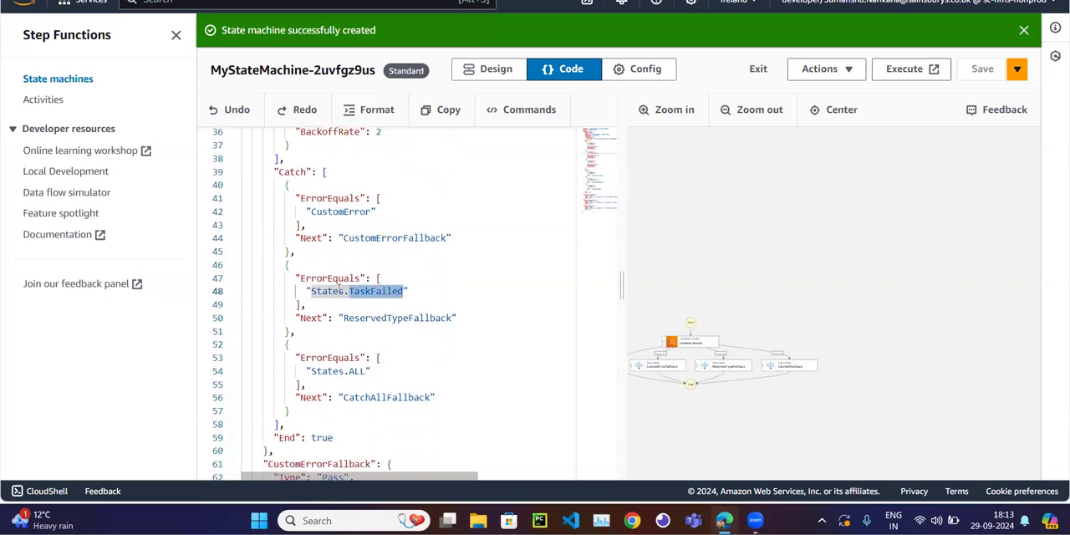
double_click(384, 318)
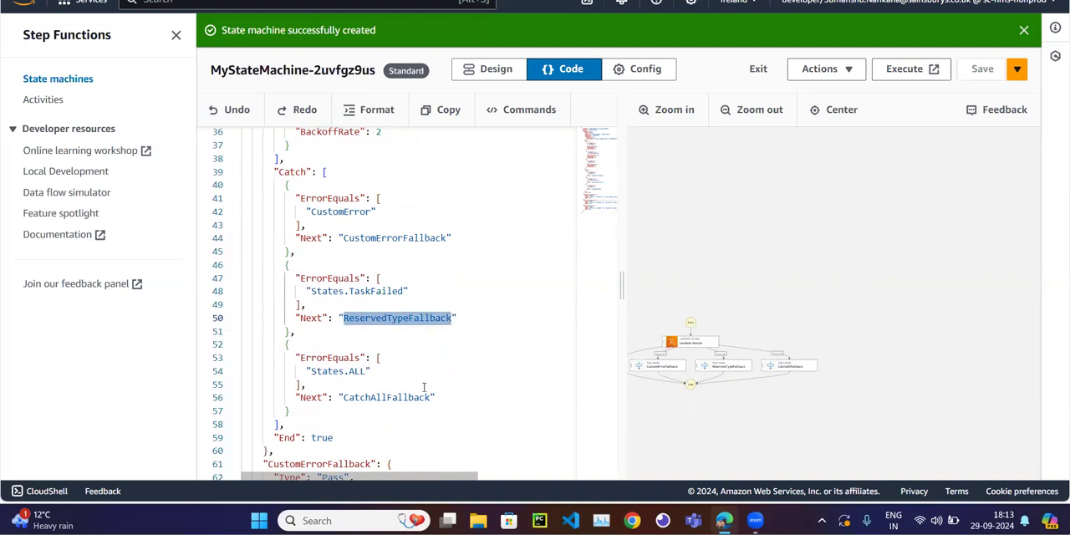
scroll(424, 387, "down", 3)
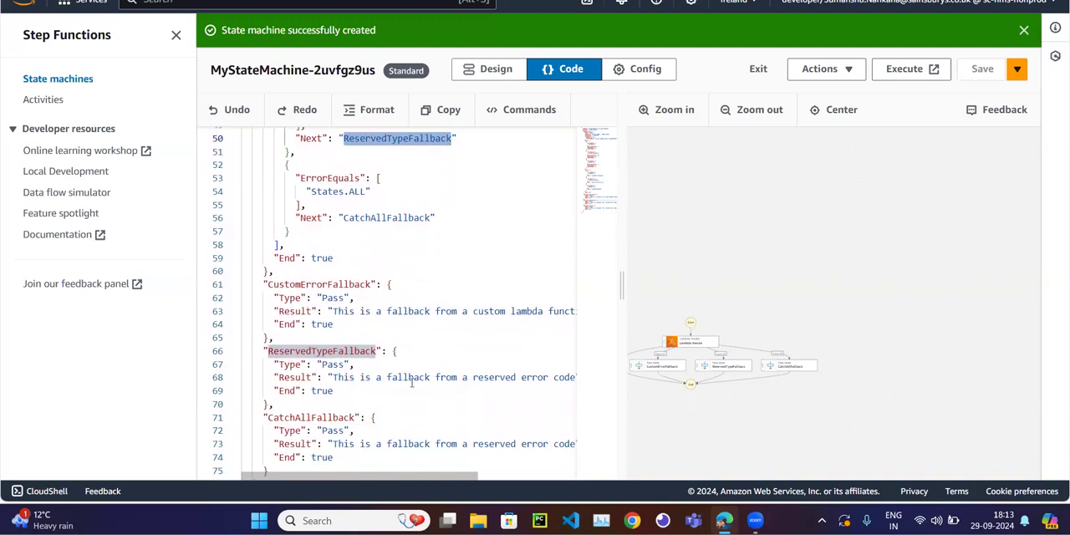
scroll(453, 378, "right", 2)
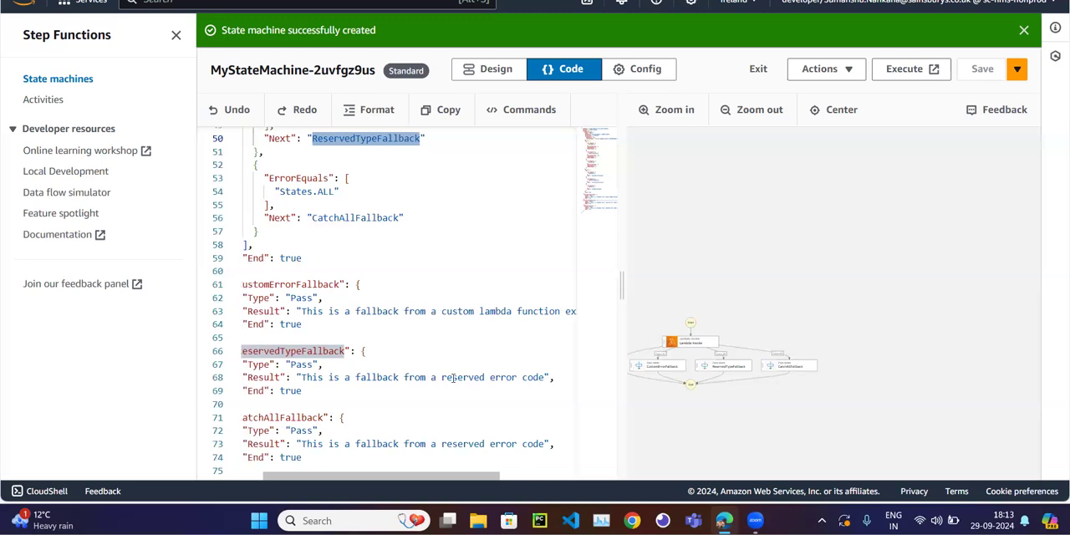
Start a new execution of the state machine without custom input and check its graph in full screen.
left_click(895, 75)
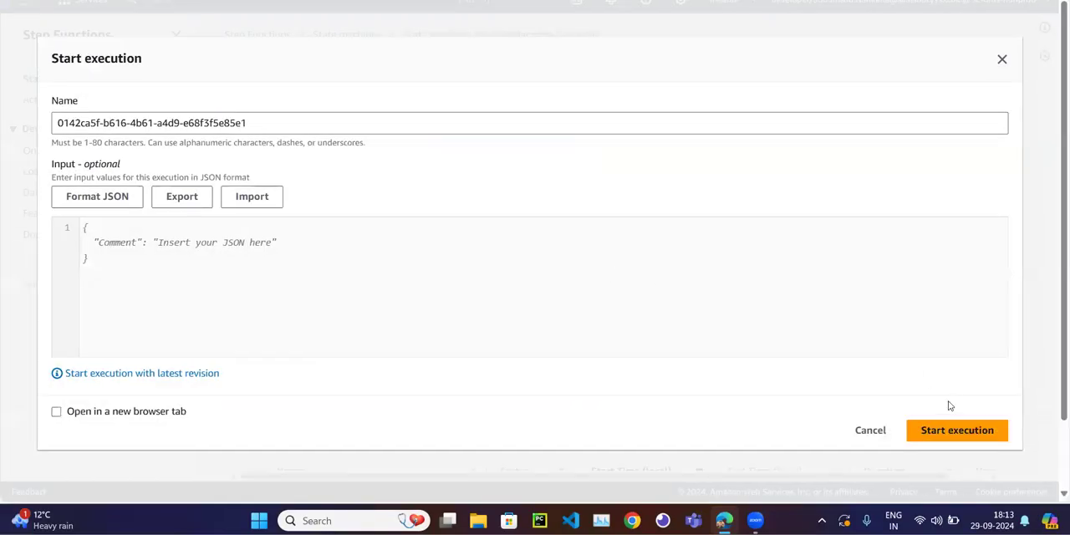
left_click(949, 431)
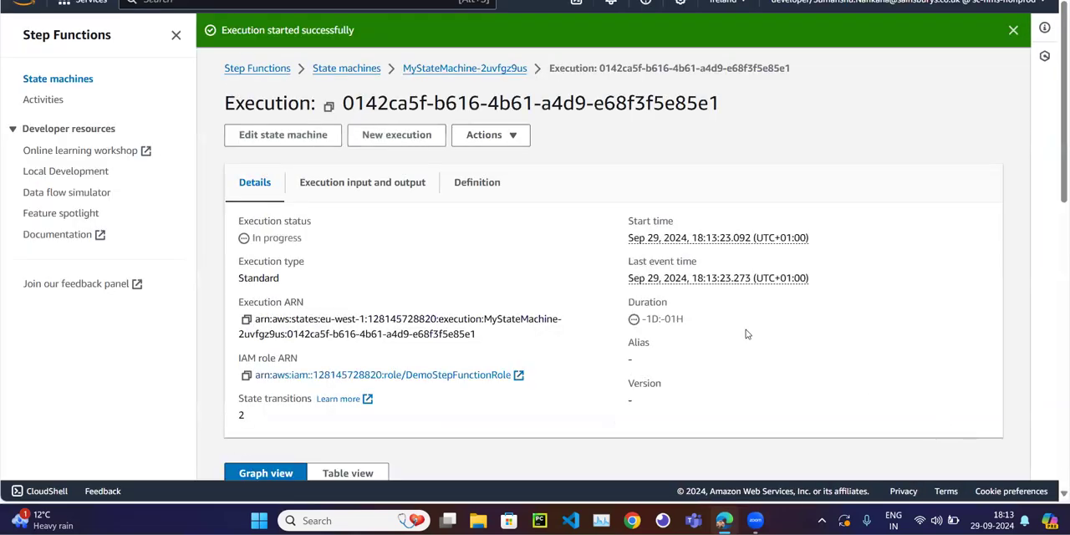
scroll(397, 278, "down", 5)
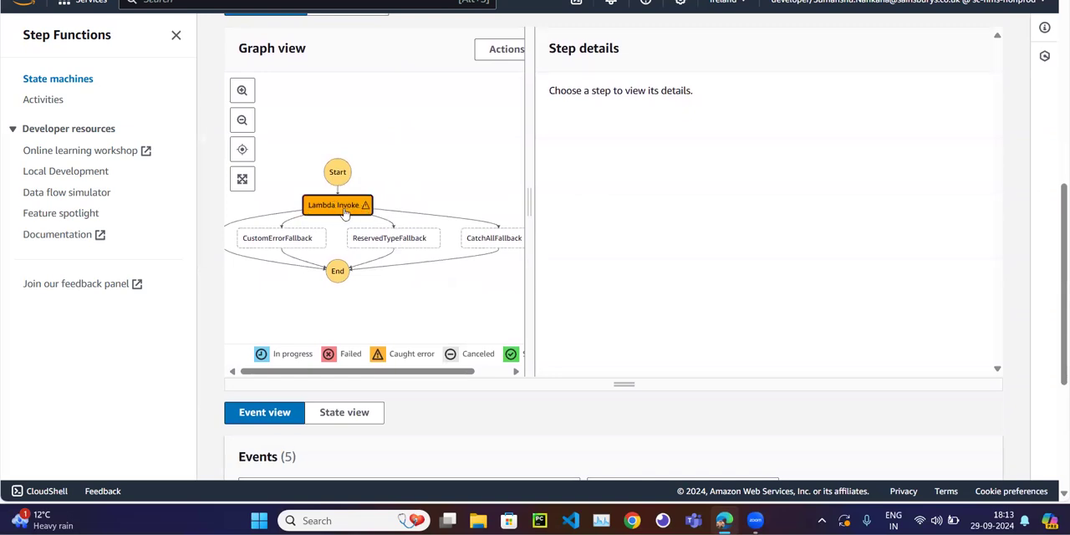
left_click(242, 179)
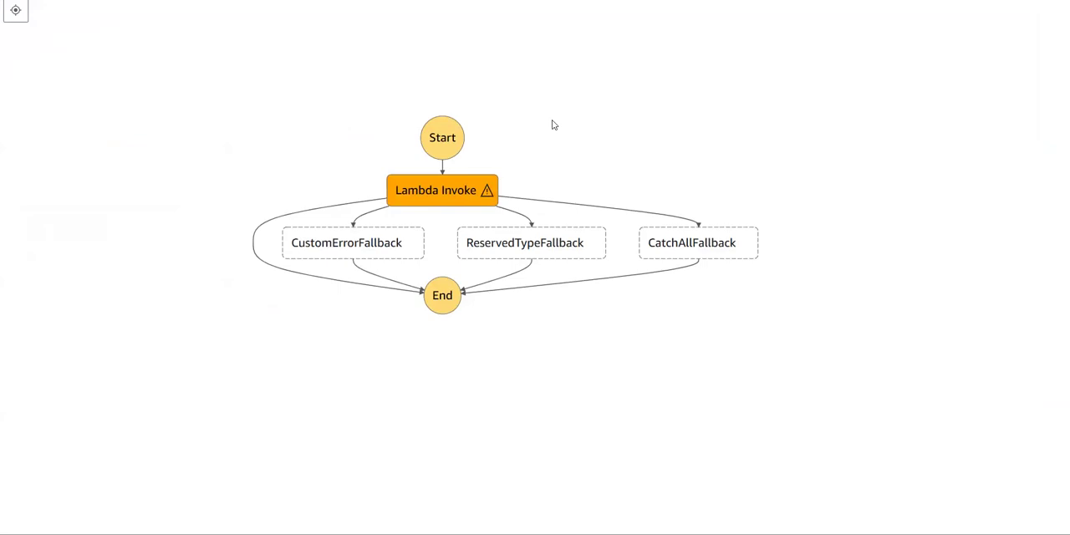
key("Escape")
Go to the execution's event list and inspect the error details of the first TaskFailed event.
scroll(368, 240, "down", 2)
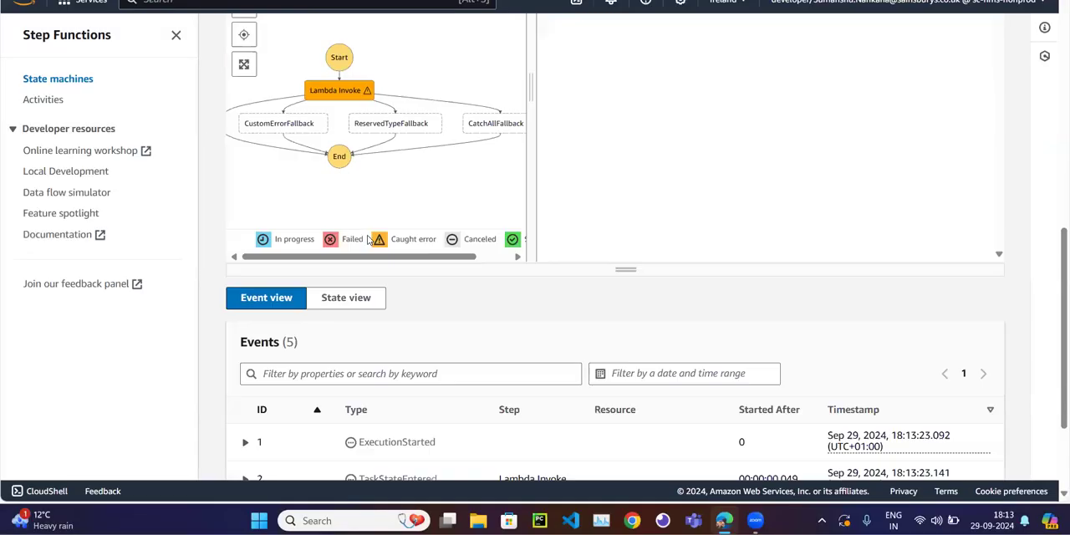
scroll(368, 240, "down", 2)
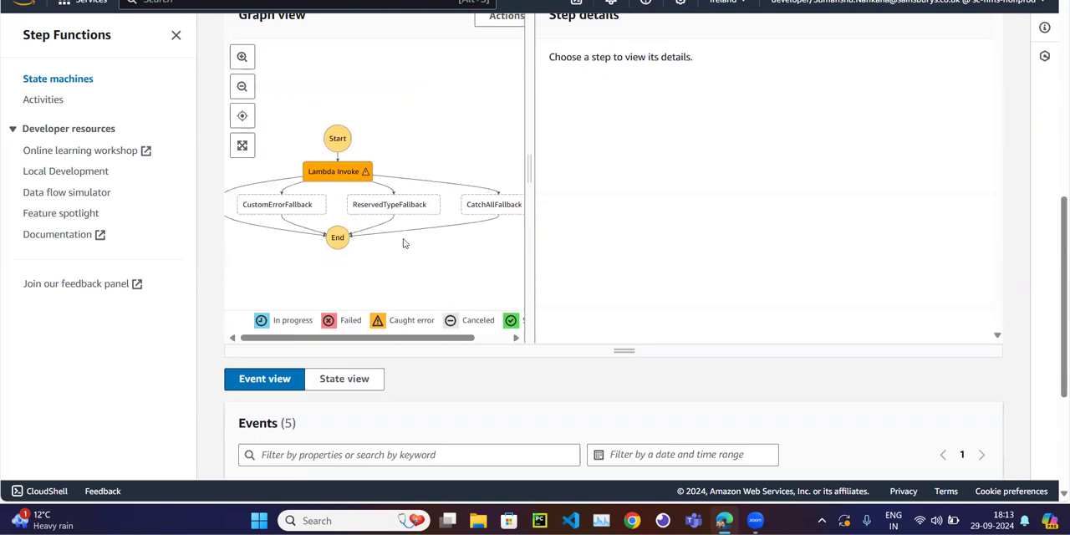
scroll(403, 244, "down", 3)
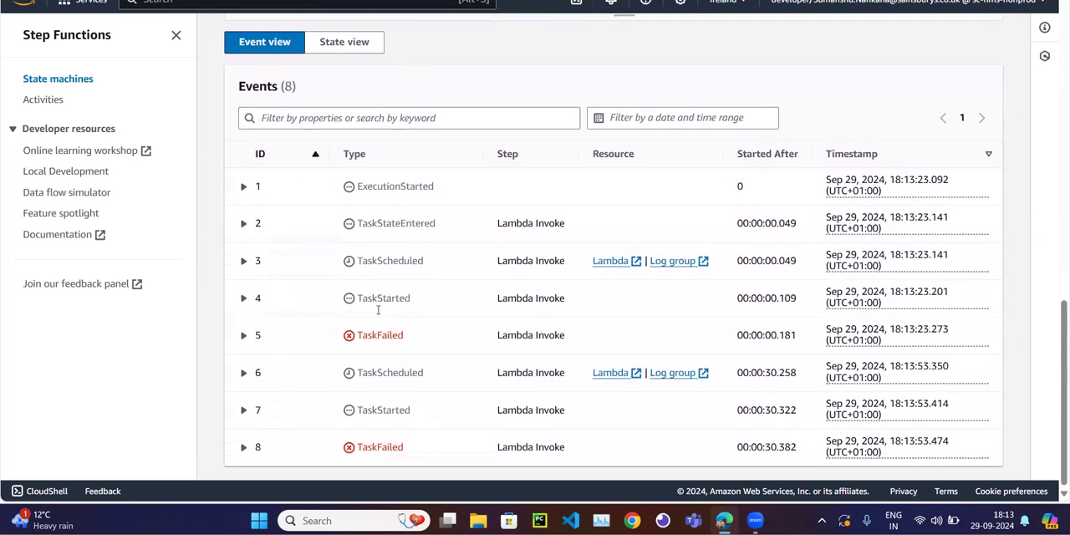
left_click(243, 335)
scroll(251, 335, "down", 3)
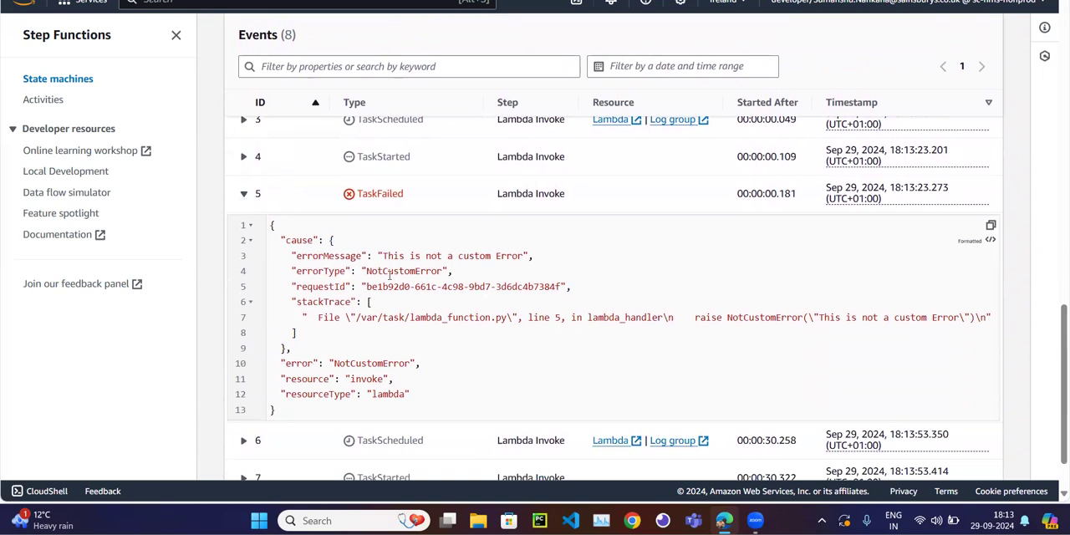
left_click(243, 195)
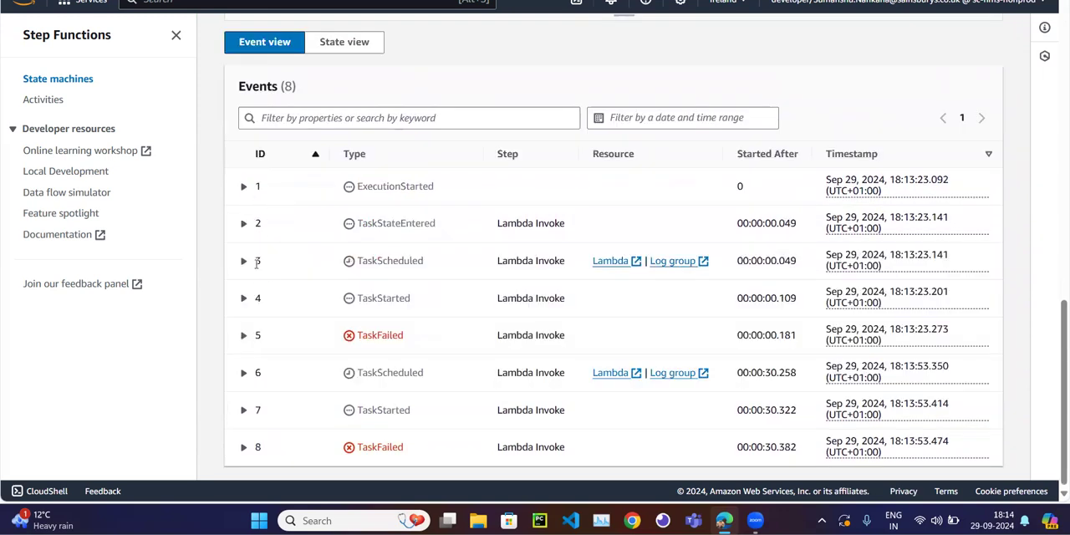
Inspect the details of the first TaskScheduled event and the TaskStateEntered event for Lambda Invoke.
left_click(243, 262)
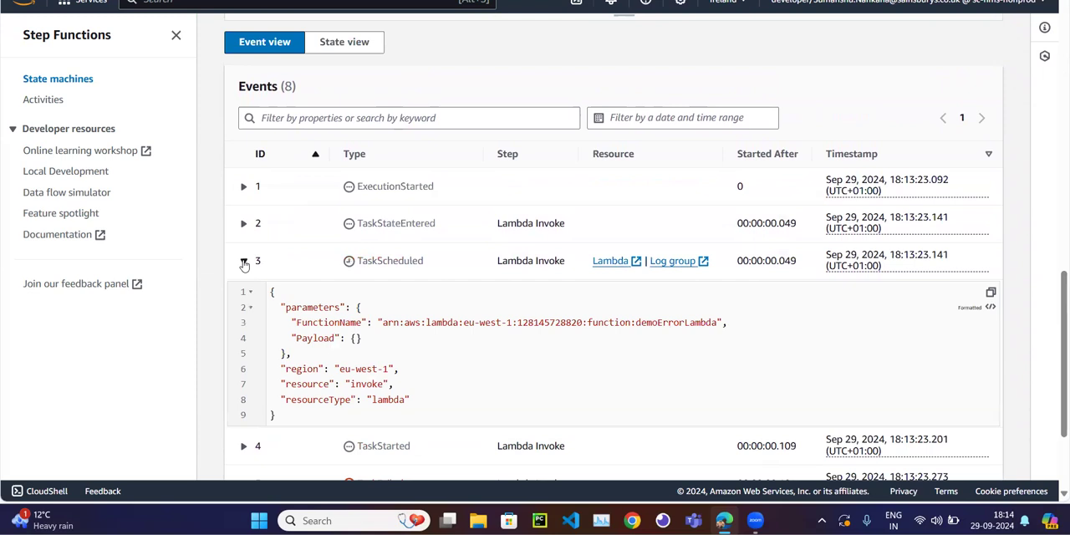
left_click(243, 262)
left_click(244, 224)
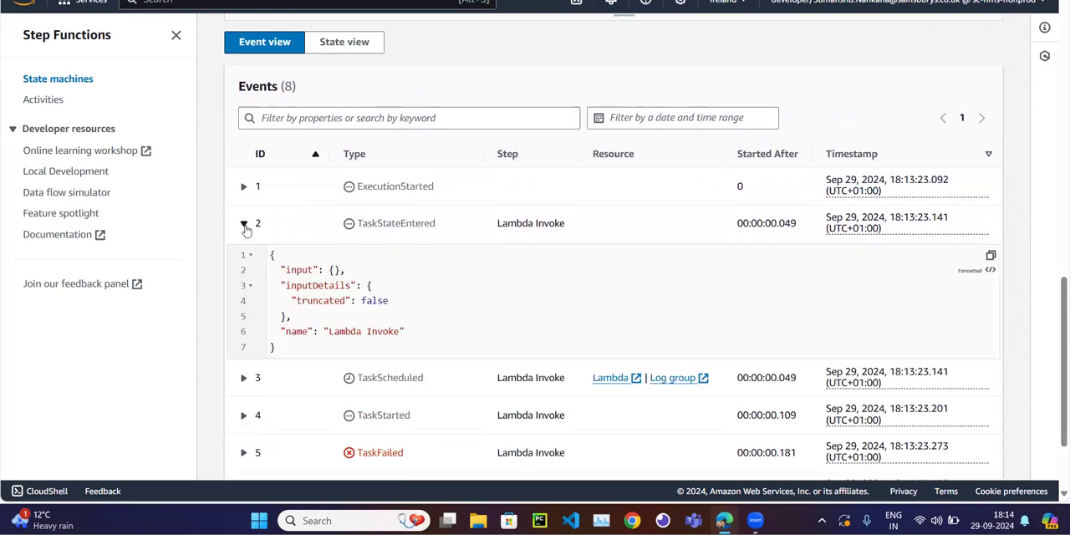
Collapse the TaskStateEntered details and review the execution's event list down to the TaskFailed events.
left_click(245, 226)
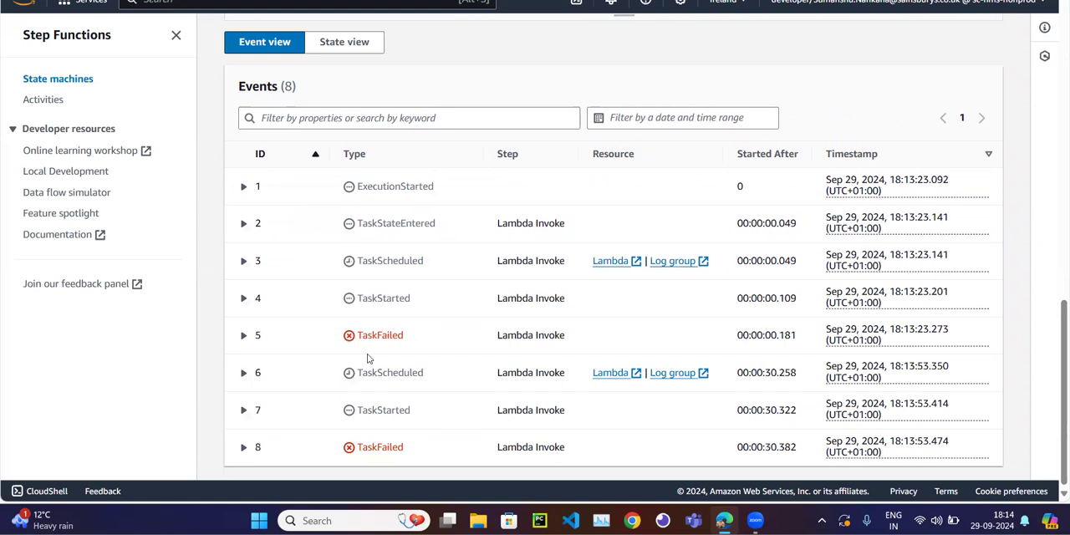
scroll(367, 358, "up", 3)
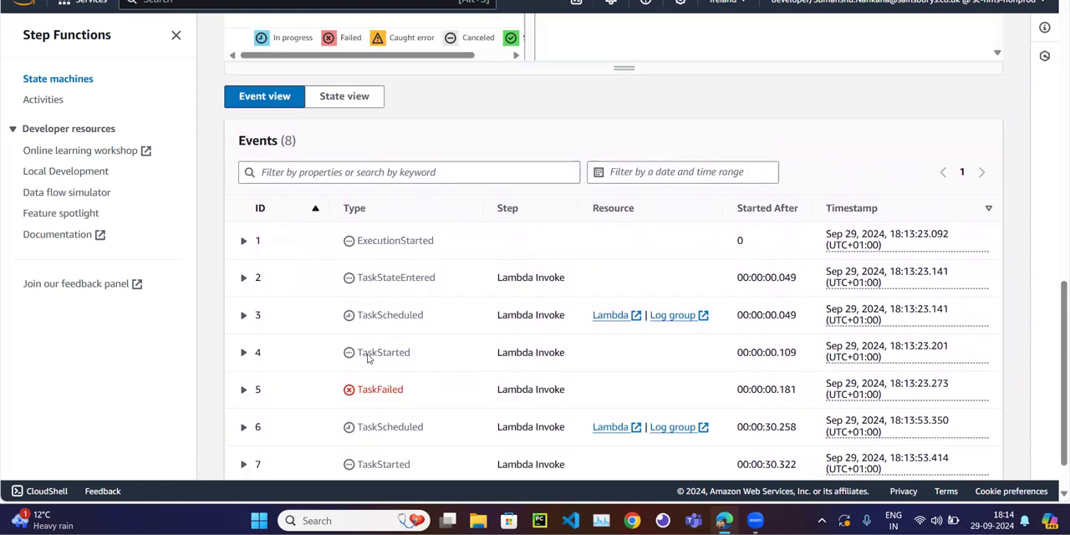
scroll(367, 358, "down", 3)
scroll(367, 353, "up", 5)
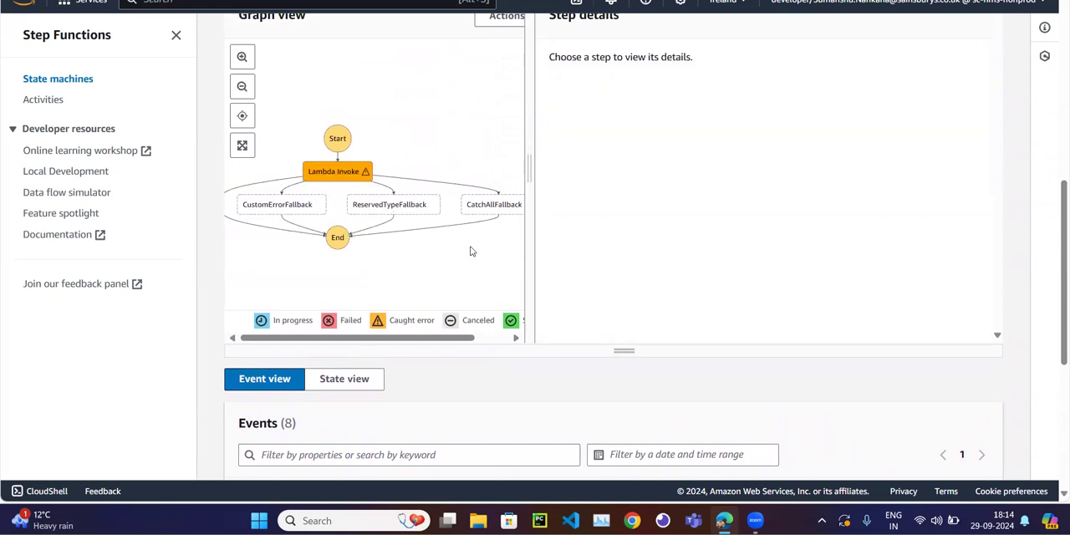
scroll(471, 251, "down", 4)
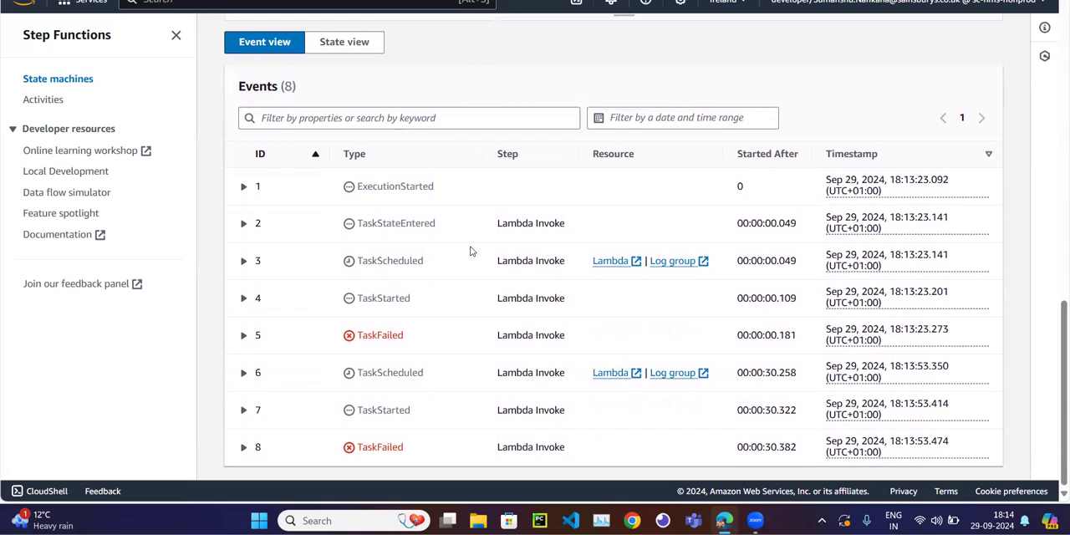
left_click_drag(359, 337, 409, 339)
left_click(388, 349)
Check the running execution's graph for the status of Lambda Invoke and its fallback states.
scroll(386, 350, "up", 1)
scroll(386, 351, "up", 3)
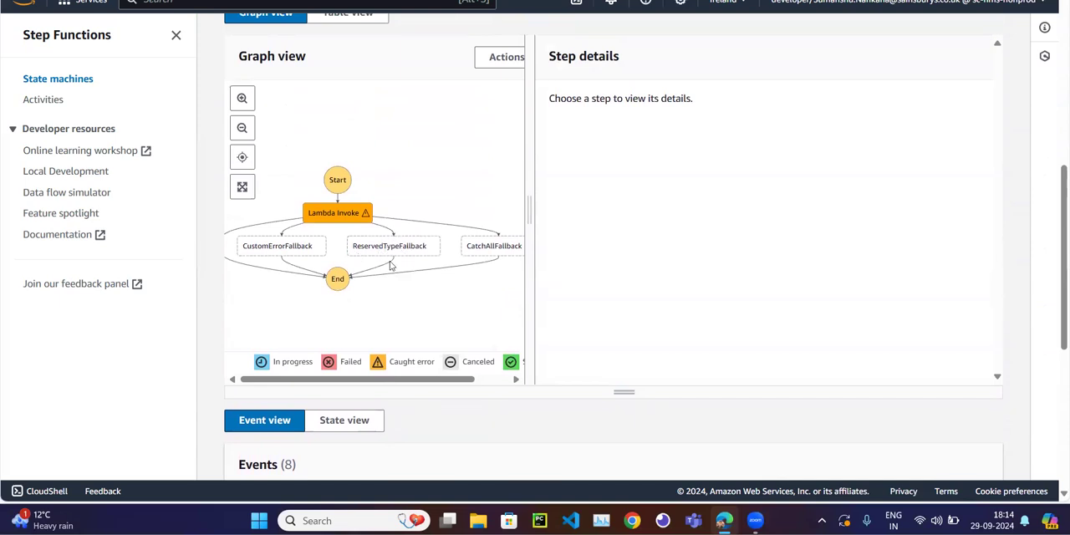
scroll(391, 265, "down", 2)
scroll(392, 265, "up", 2)
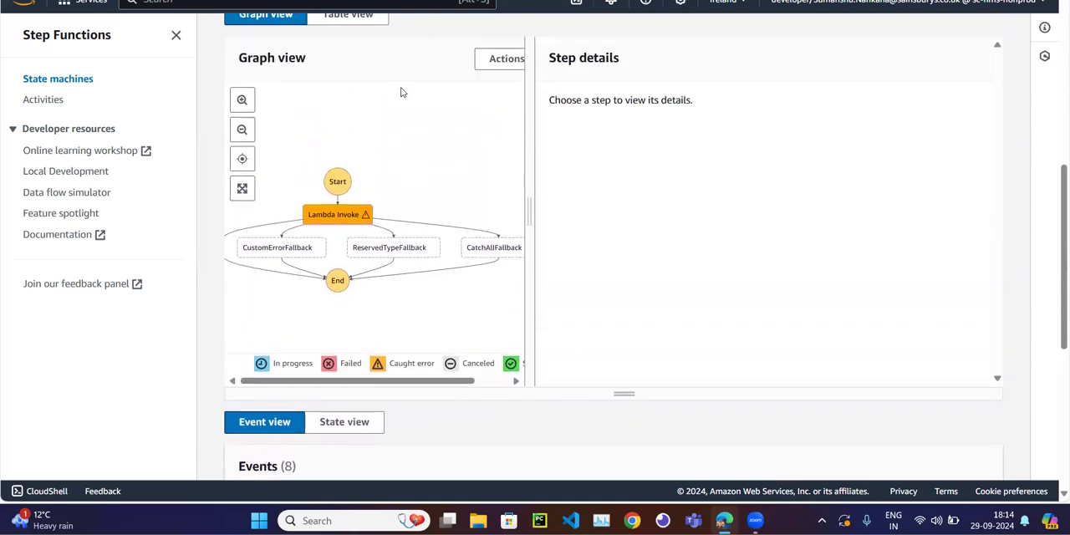
scroll(401, 92, "up", 5)
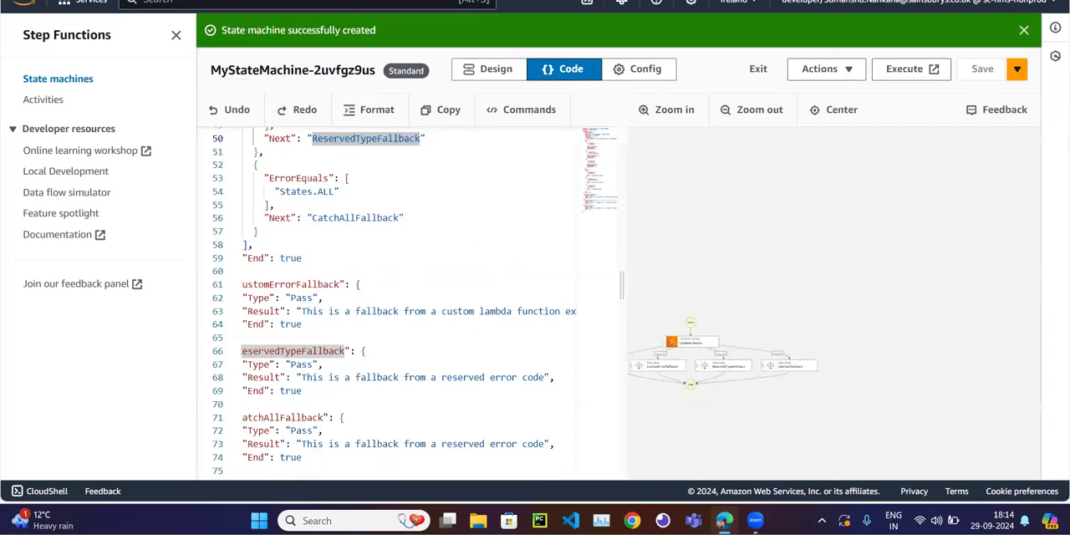
Review the Retry rules in the state machine's definition code, including the one for States.TaskFailed.
left_click(410, 244)
scroll(411, 244, "up", 4)
scroll(408, 246, "up", 5)
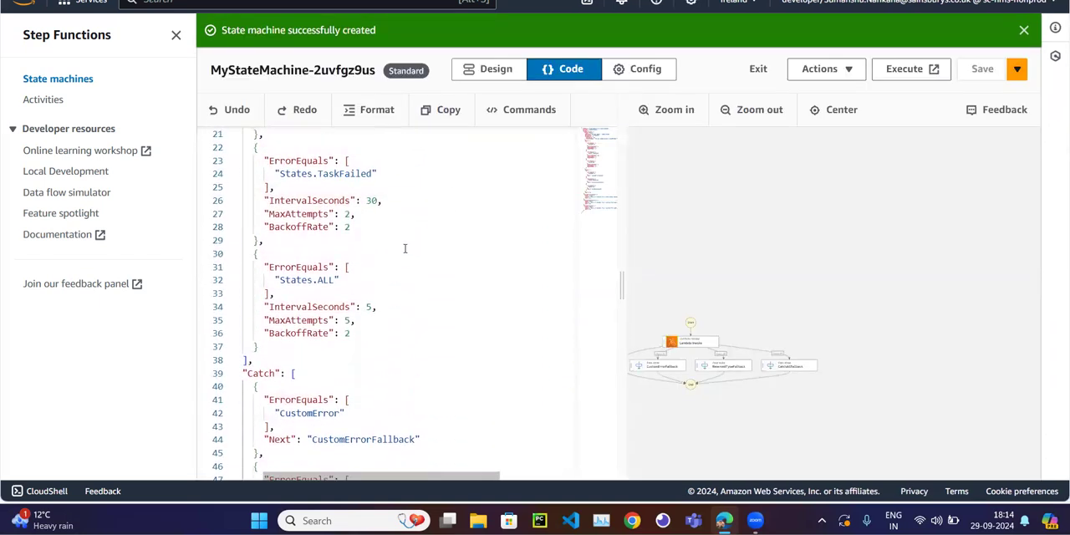
scroll(405, 248, "up", 1)
double_click(353, 202)
double_click(337, 254)
scroll(336, 254, "down", 2)
scroll(337, 254, "down", 5)
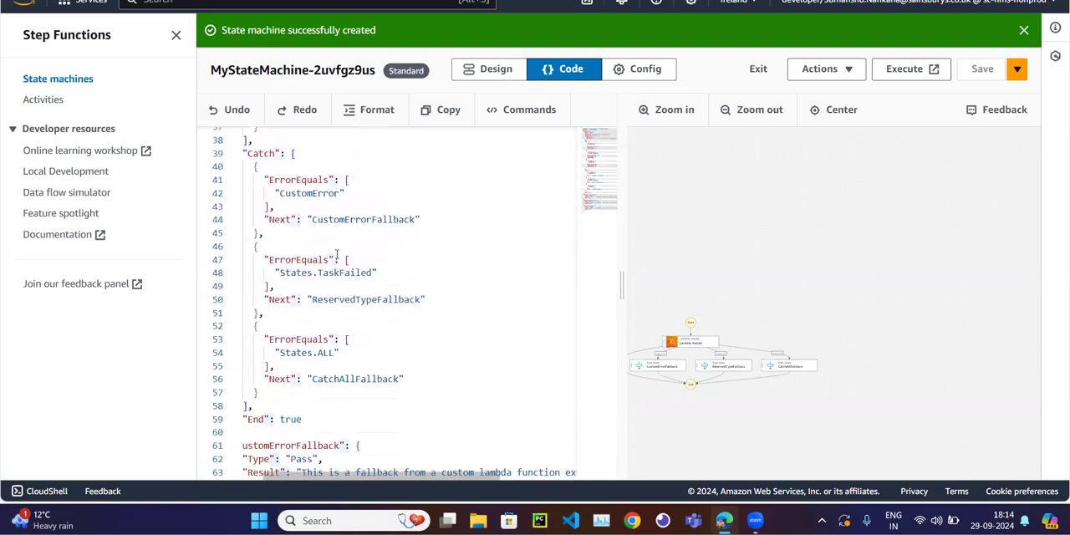
Trace the States.TaskFailed entry in the Catch block to its next state, ReservedTypeFallback.
double_click(270, 143)
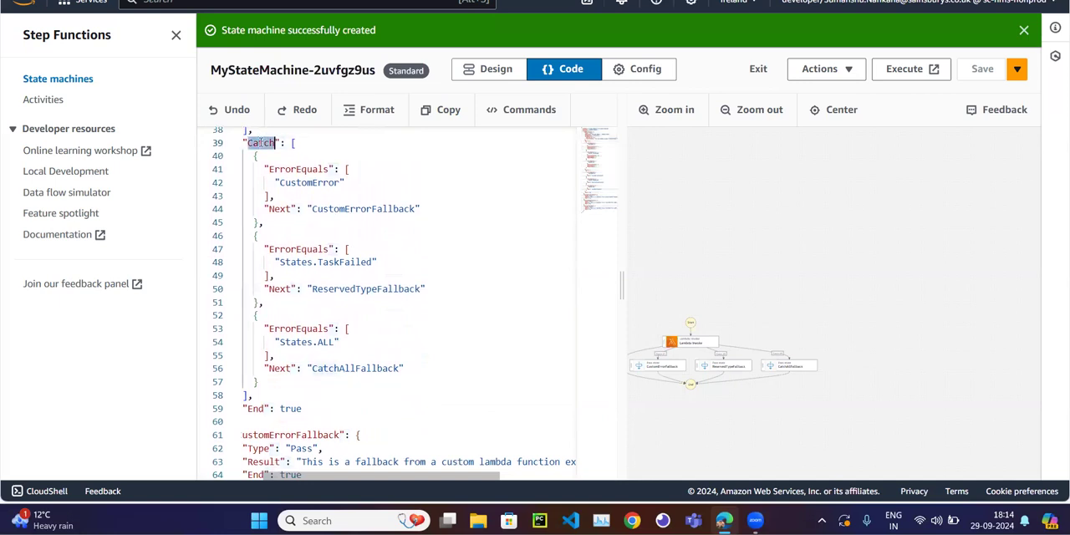
double_click(337, 262)
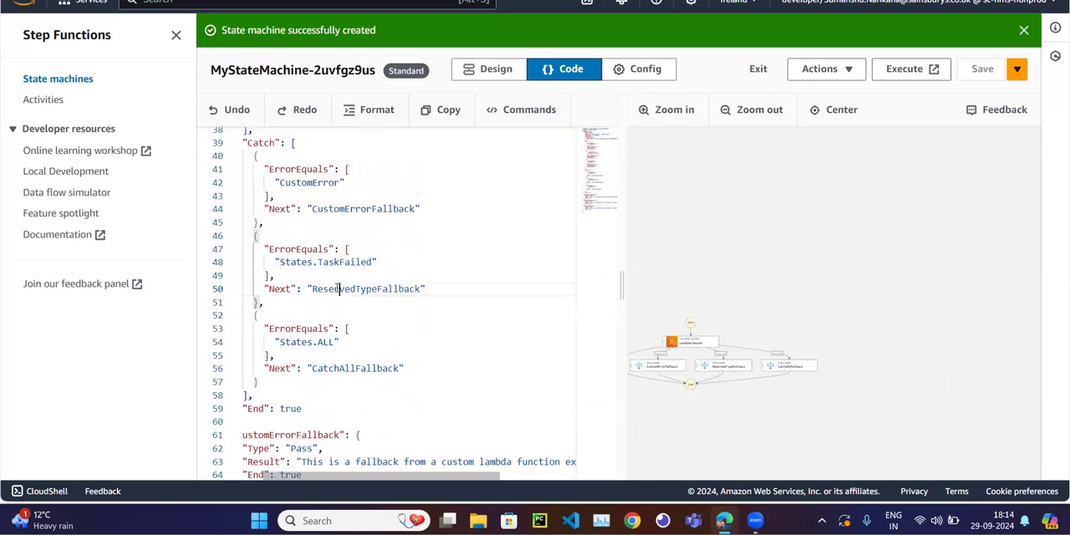
double_click(336, 289)
double_click(295, 261)
double_click(341, 262)
double_click(345, 289)
scroll(335, 300, "down", 5)
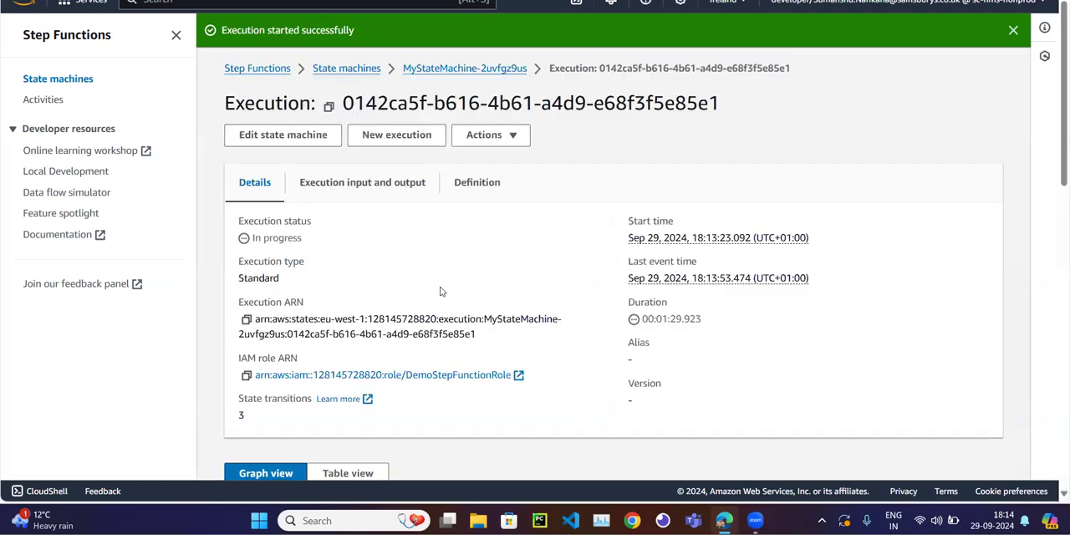
Return to the execution page and check its status and which fallback state the graph reached.
scroll(442, 290, "down", 5)
scroll(440, 289, "up", 4)
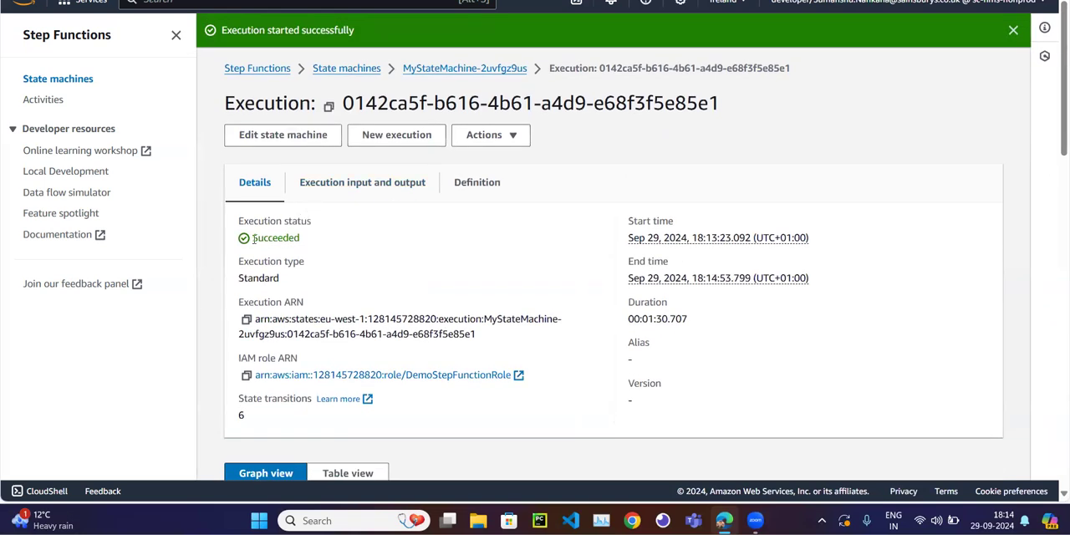
double_click(265, 238)
scroll(462, 265, "down", 5)
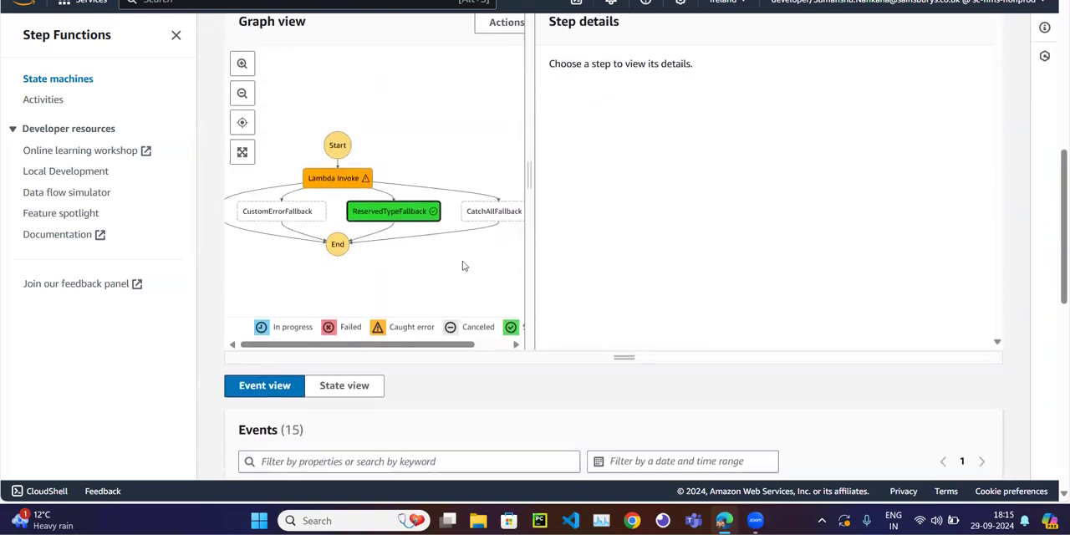
scroll(462, 264, "down", 1)
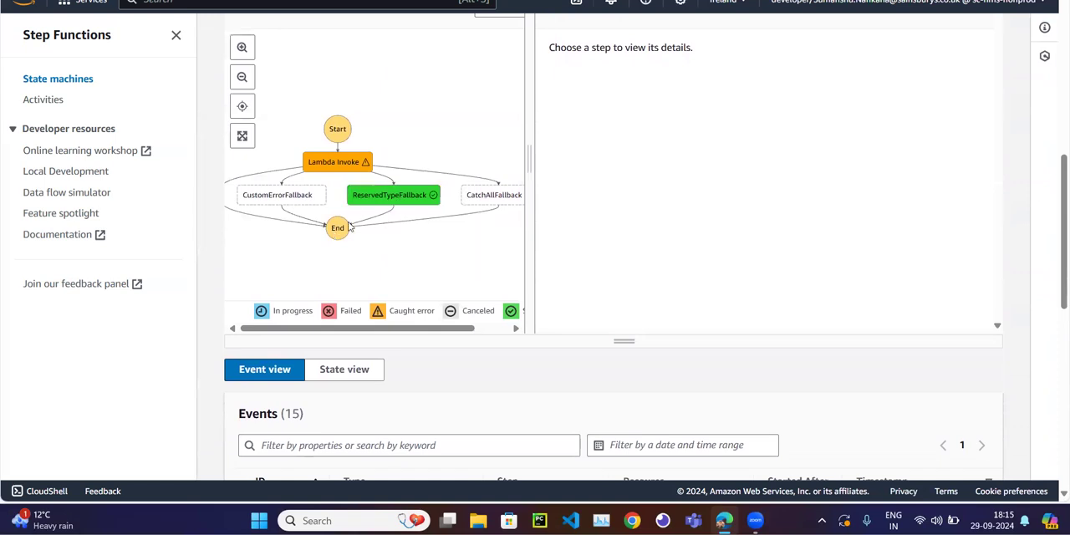
Go through the execution's events and compare the start times of events 9 to 11 for the last Lambda Invoke retry.
scroll(411, 324, "down", 10)
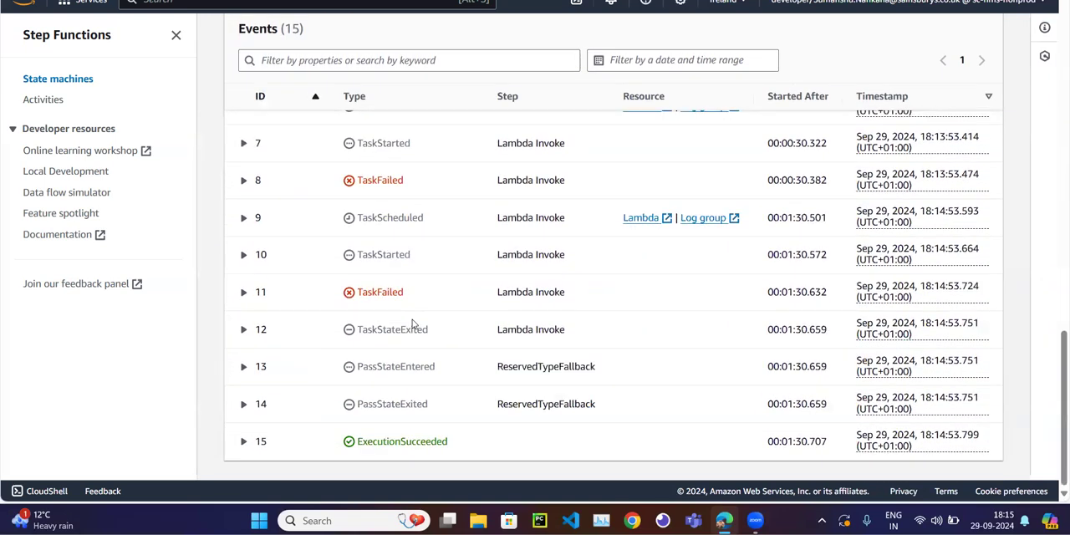
scroll(411, 325, "up", 4)
scroll(412, 324, "down", 1)
scroll(412, 324, "down", 3)
scroll(411, 325, "up", 2)
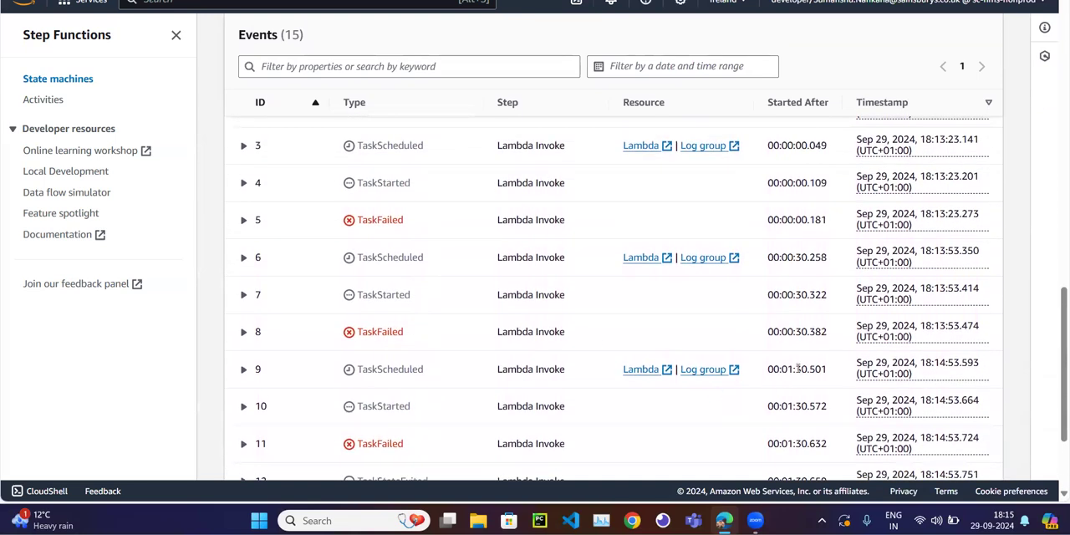
left_click_drag(778, 369, 828, 369)
left_click_drag(779, 406, 823, 408)
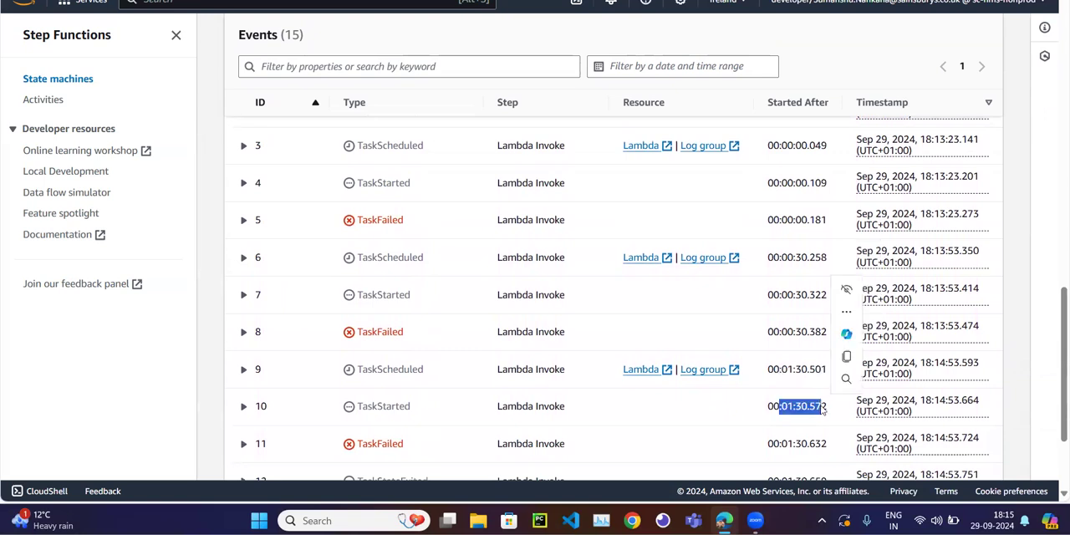
left_click_drag(774, 444, 779, 444)
left_click(732, 416)
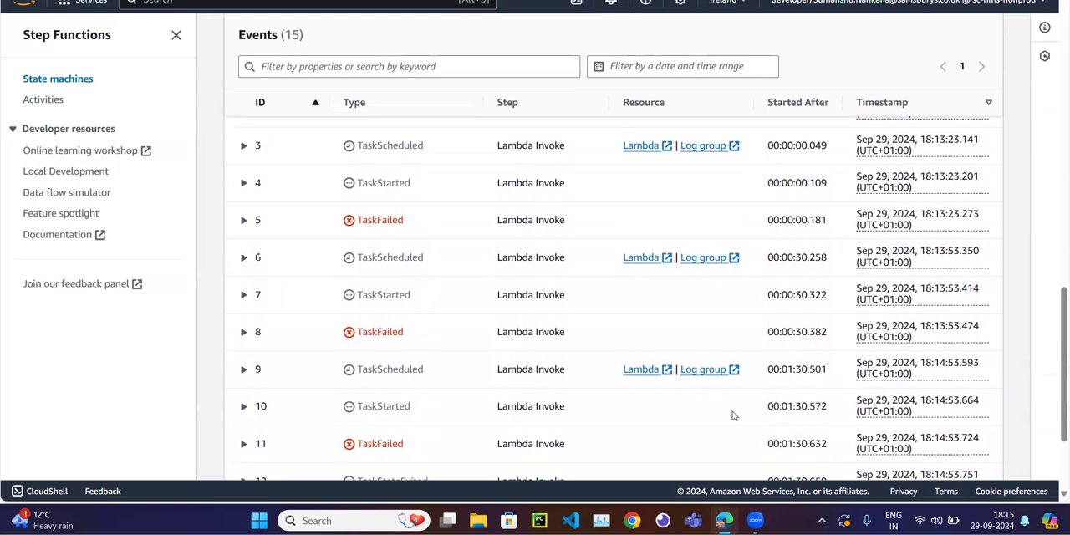
scroll(733, 415, "down", 3)
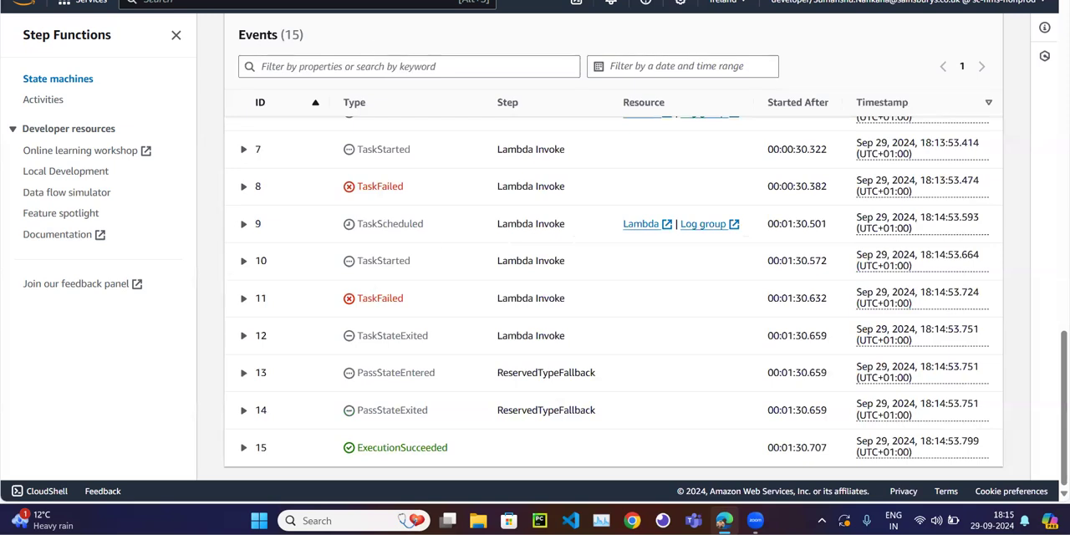
Examine the completed execution's summary and graph, tracing the path from Lambda Invoke through ReservedTypeFallback to End.
scroll(435, 248, "up", 10)
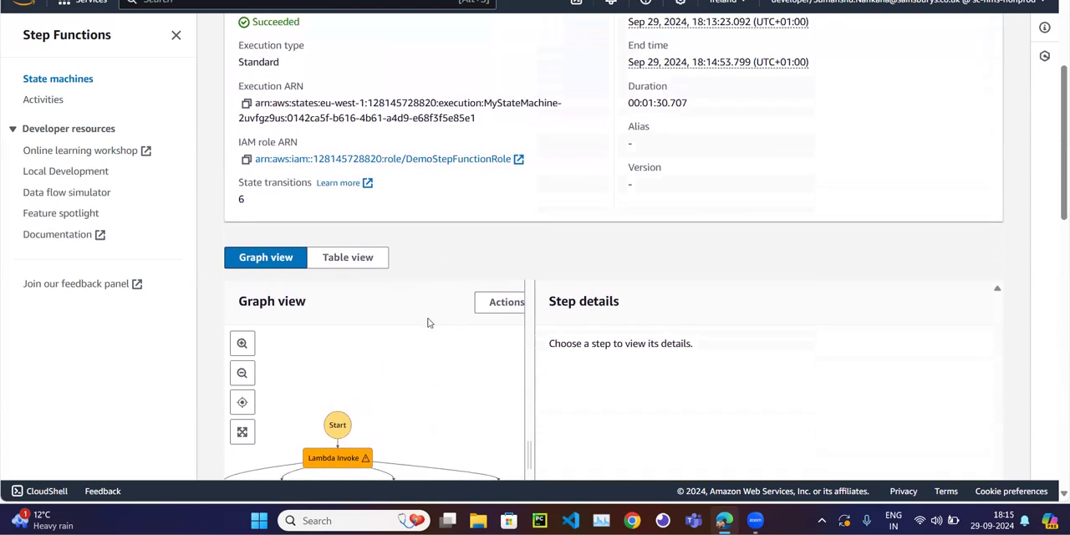
scroll(428, 323, "down", 5)
scroll(425, 334, "up", 3)
scroll(424, 334, "right", 2)
scroll(424, 336, "left", 1)
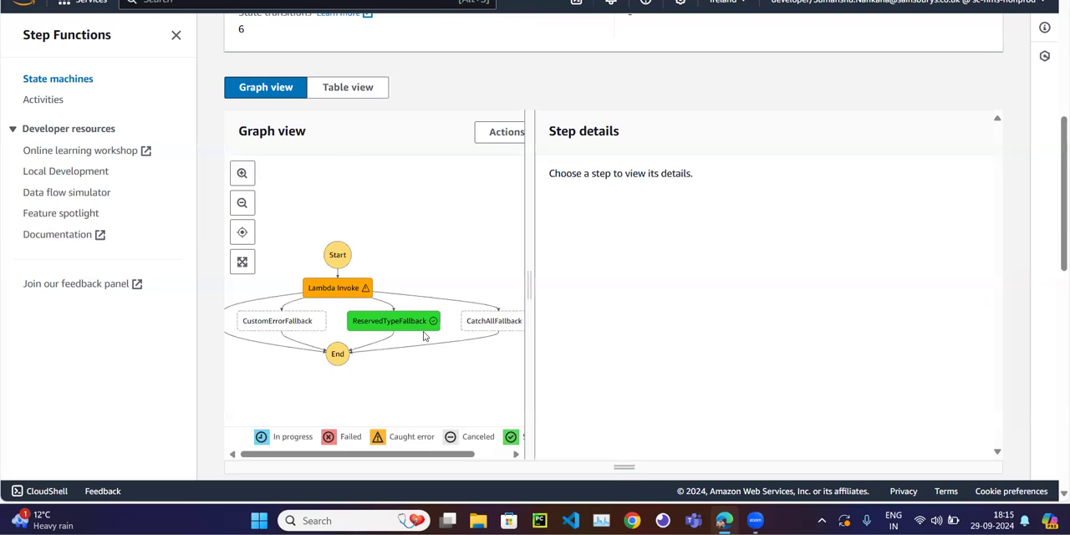
scroll(424, 334, "down", 5)
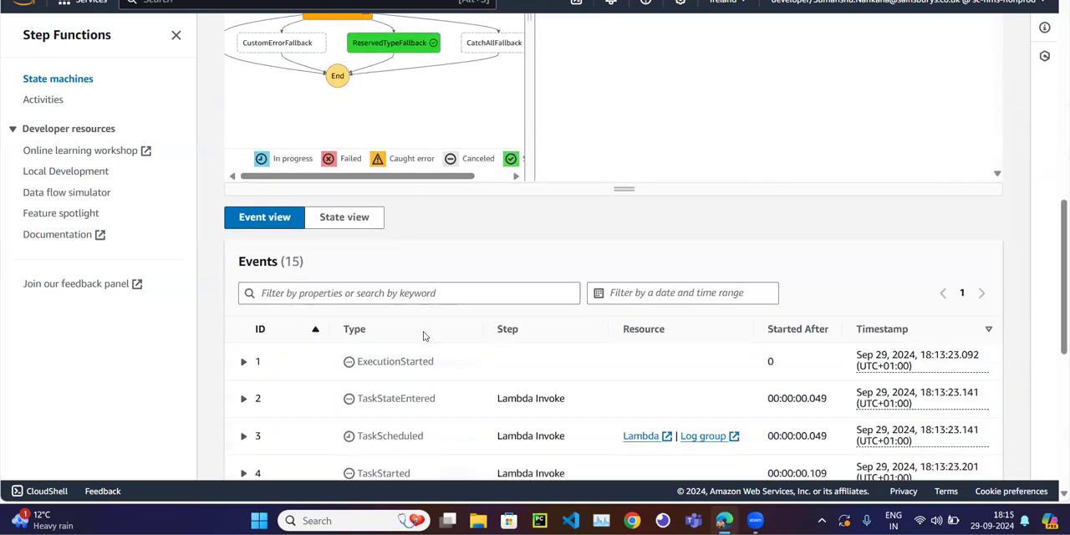
scroll(424, 334, "up", 2)
scroll(424, 334, "up", 1)
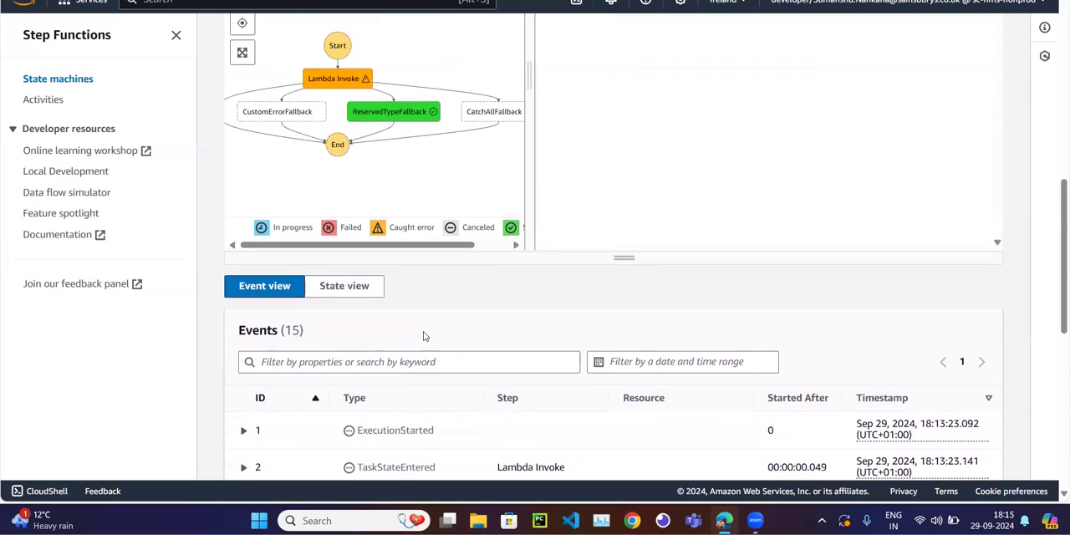
scroll(424, 334, "up", 4)
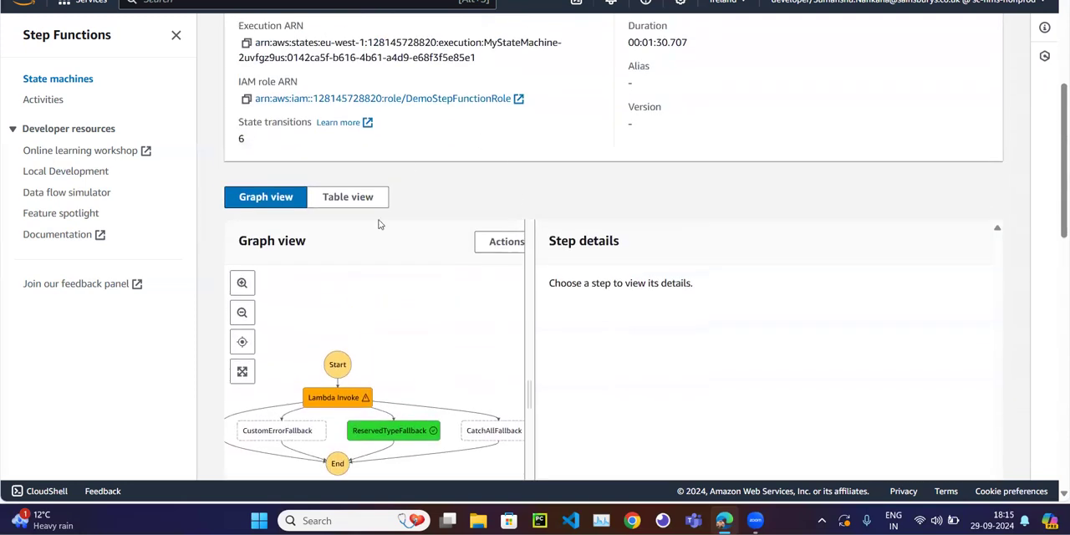
scroll(378, 224, "up", 3)
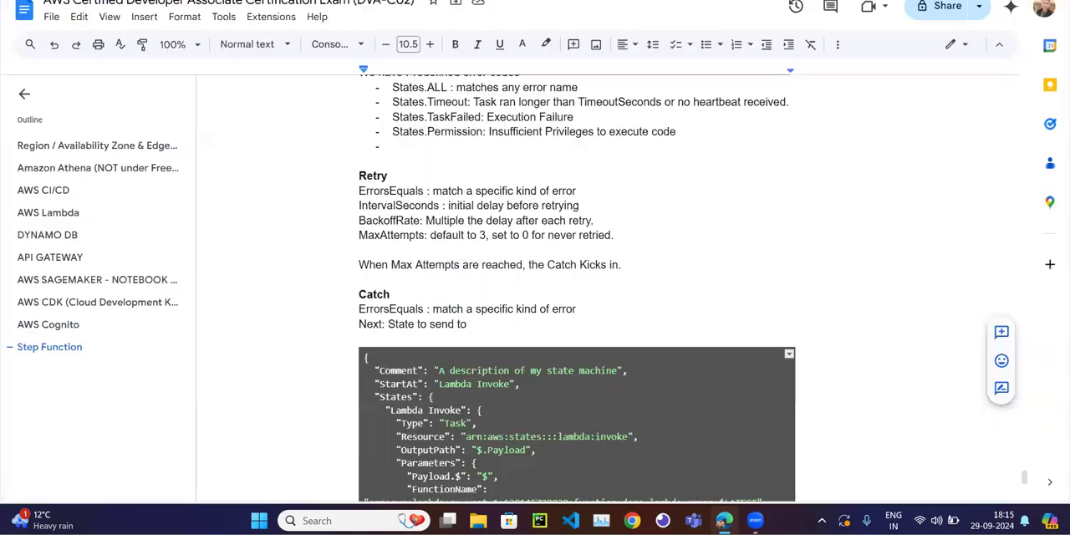
Look through the Retry and Catch code in the Google Docs notes and return to the Step Functions definition code.
scroll(470, 300, "down", 10)
scroll(470, 299, "up", 11)
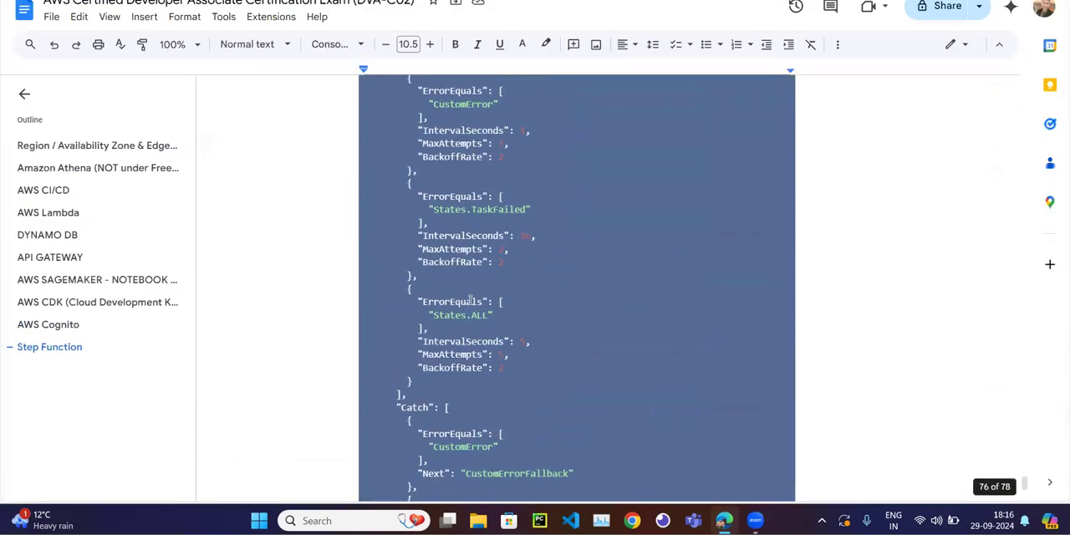
left_click(470, 299)
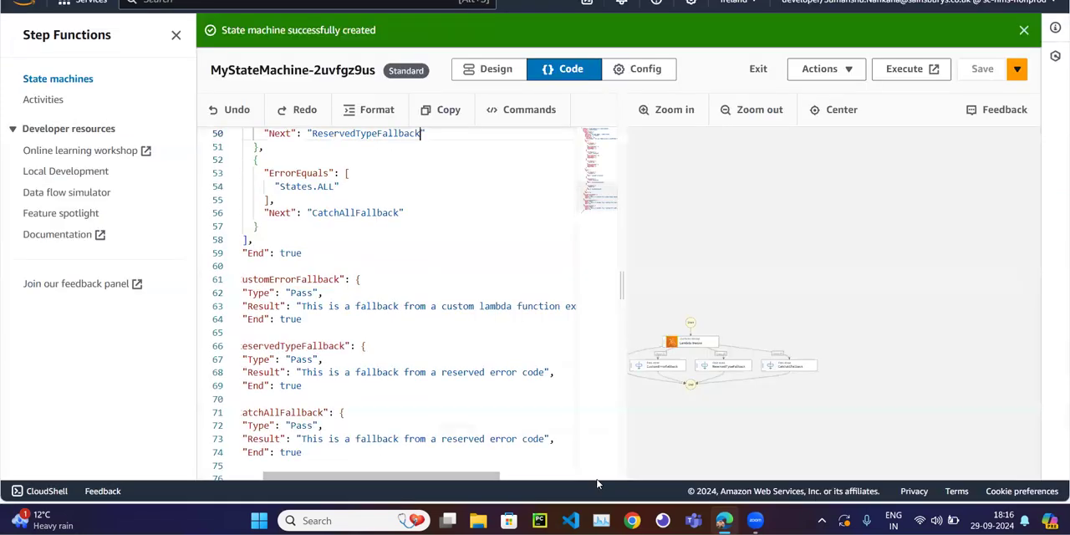
key("XF86AudioRaiseVolume")
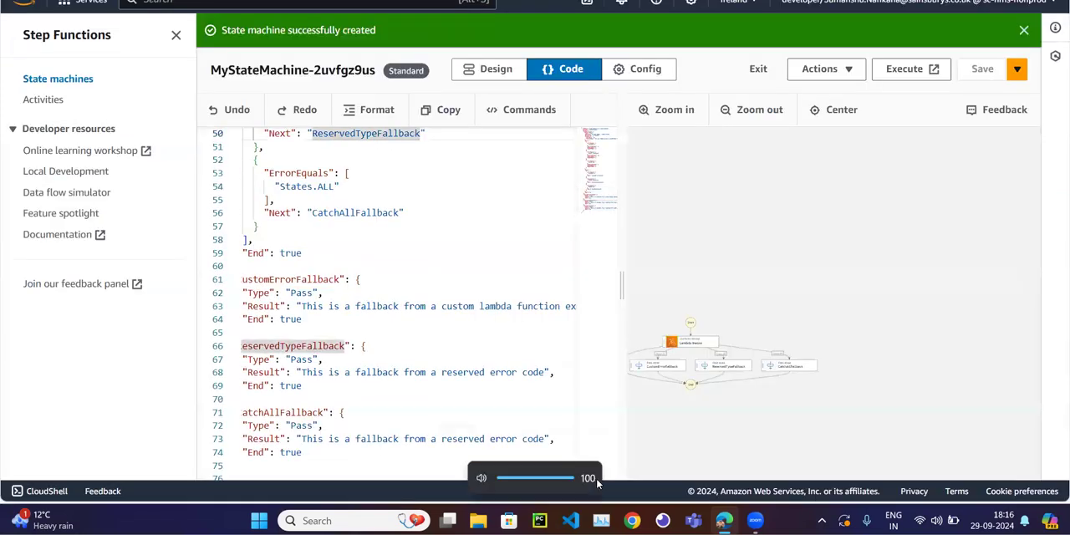